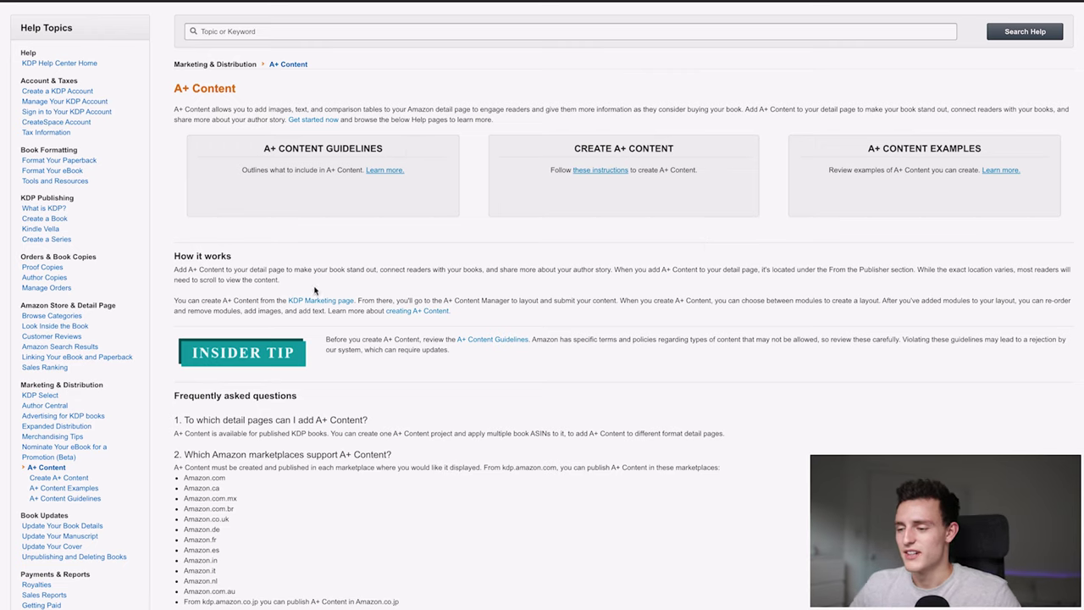
scroll(366, 105, "up", 2)
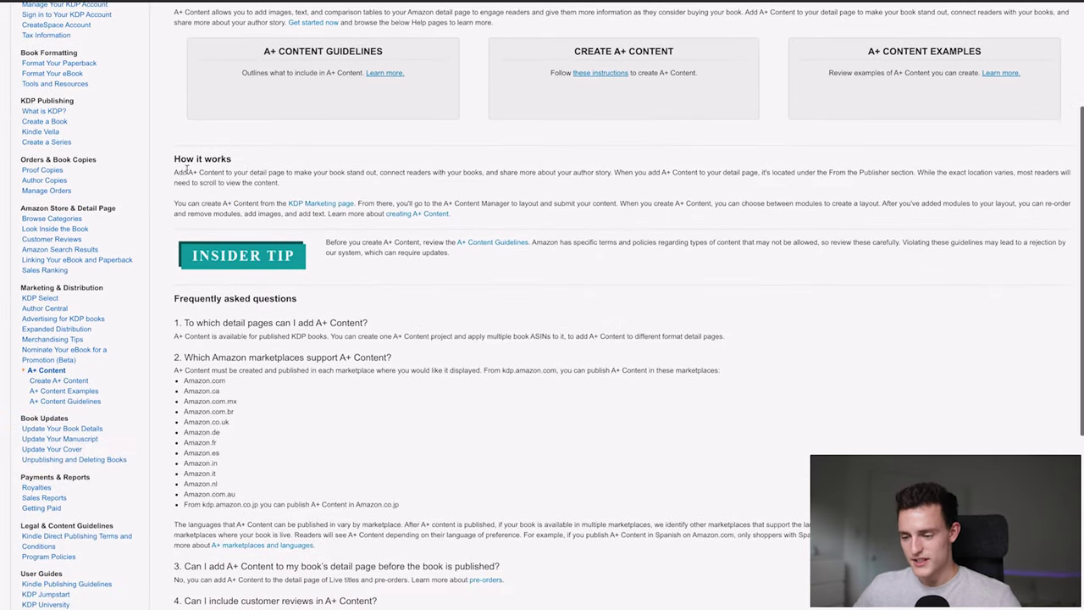
Step: Highlight the How it works phrase about the book's detail page
left_click_drag(239, 178, 304, 173)
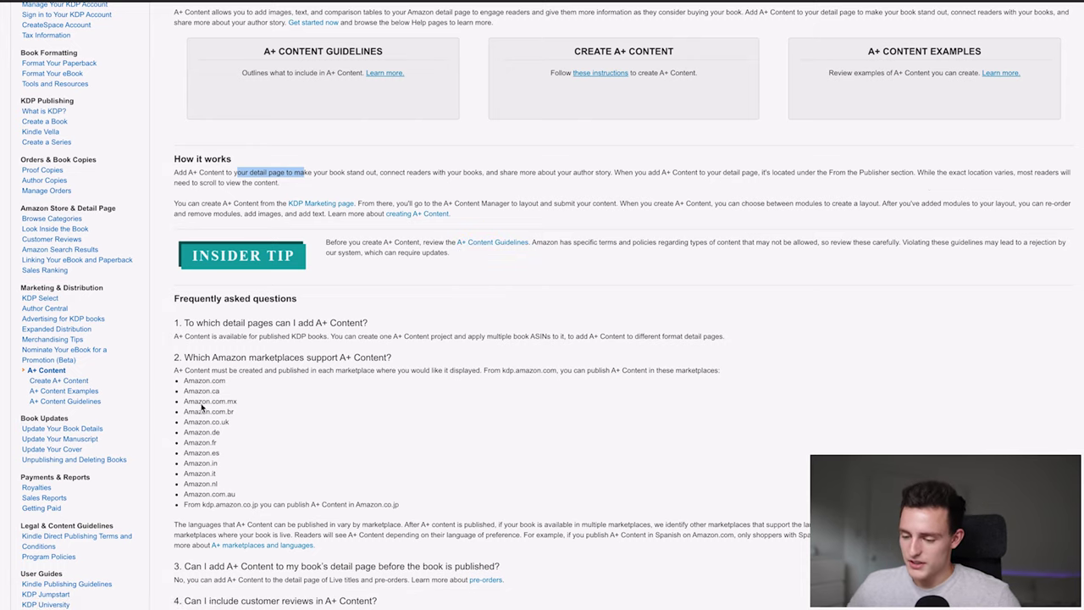
scroll(320, 414, "down", 2)
scroll(366, 219, "up", 3)
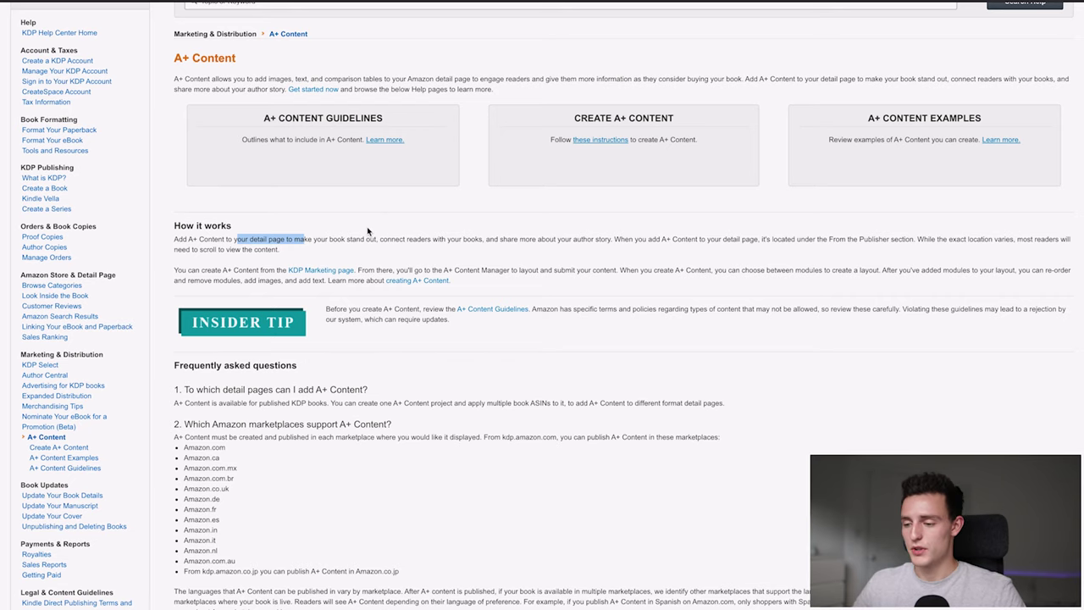
scroll(394, 112, "up", 3)
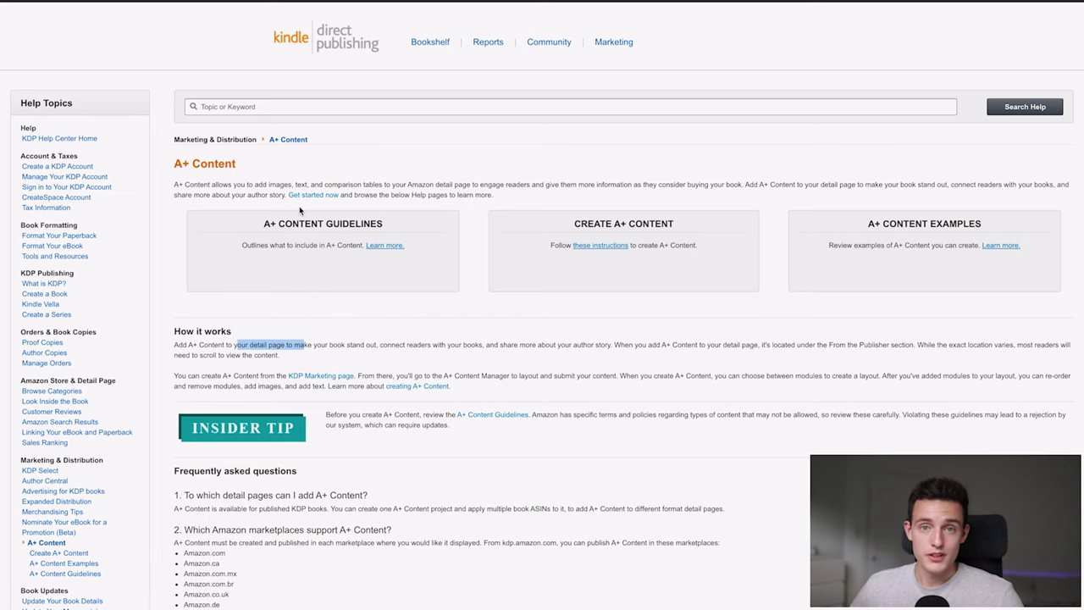
scroll(317, 248, "down", 1)
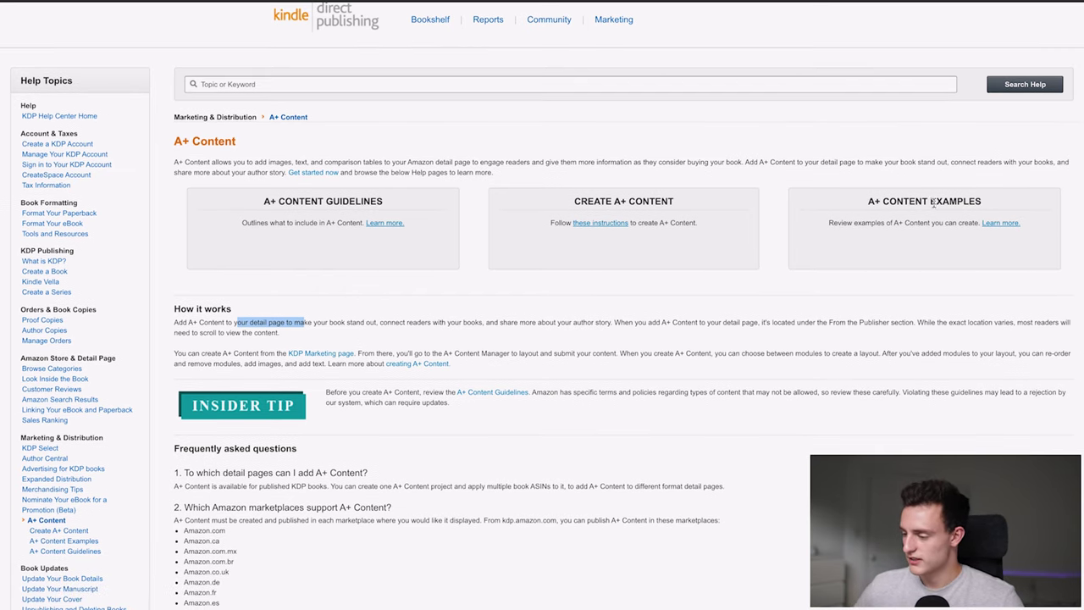
Step: Point out the A+ Content Examples section on the KDP Help page
left_click_drag(865, 200, 981, 197)
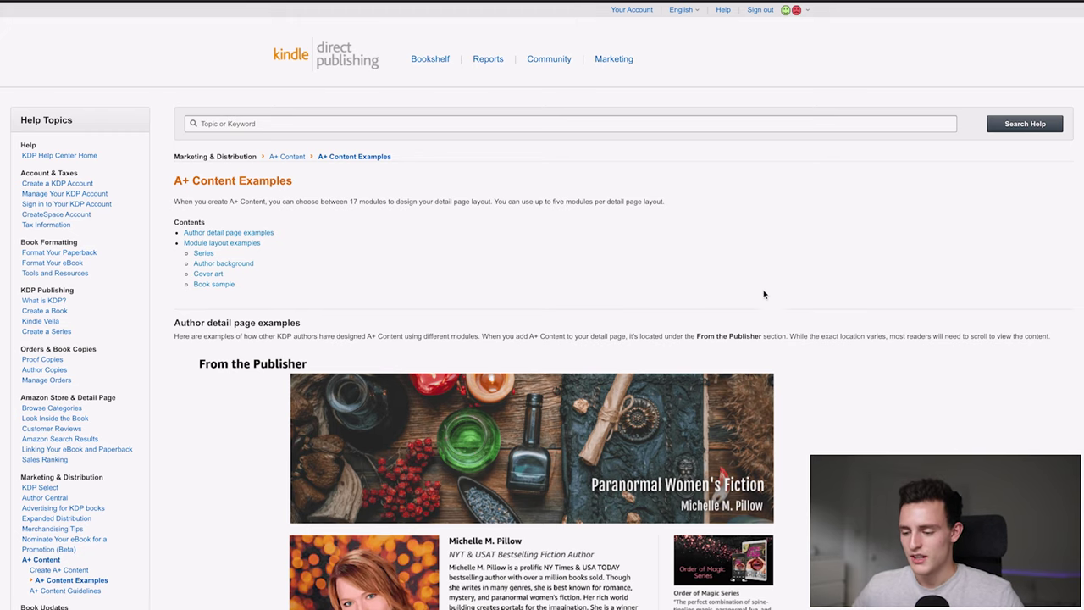
scroll(763, 293, "down", 4)
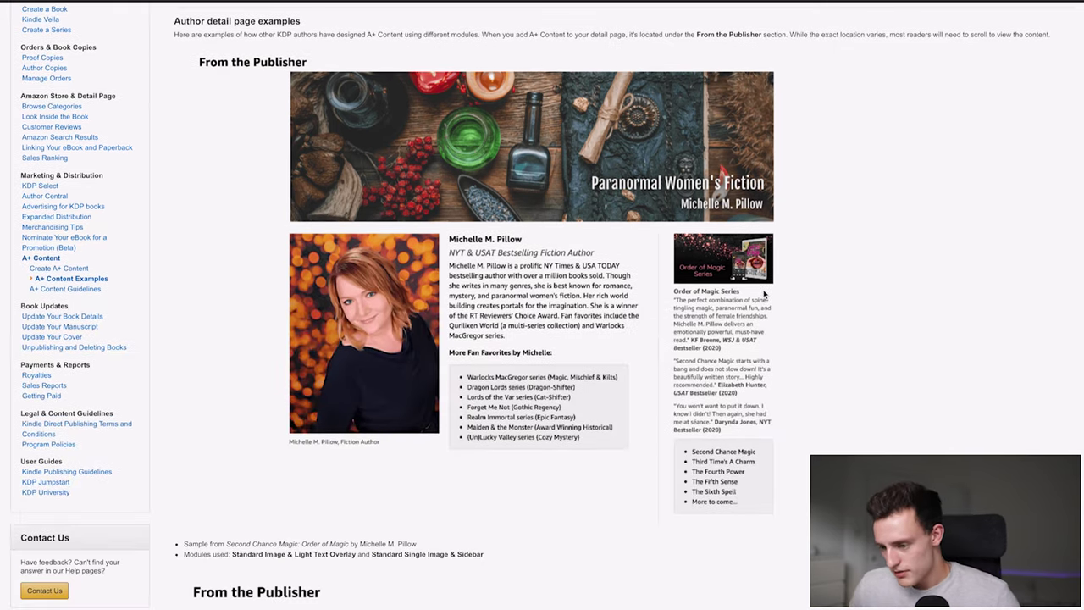
scroll(764, 294, "up", 1)
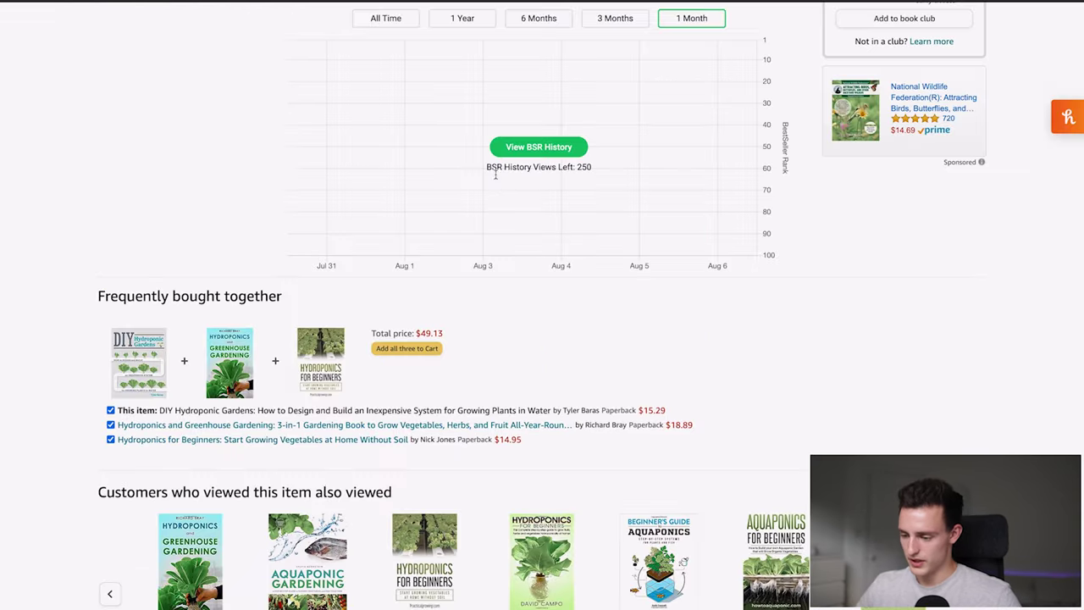
scroll(520, 463, "up", 10)
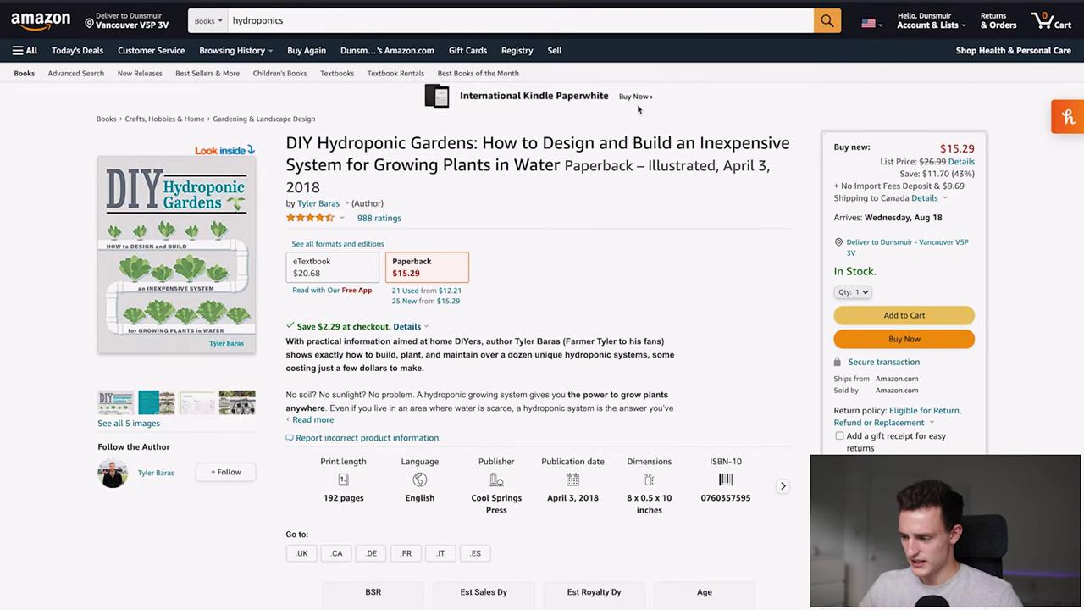
scroll(601, 182, "down", 10)
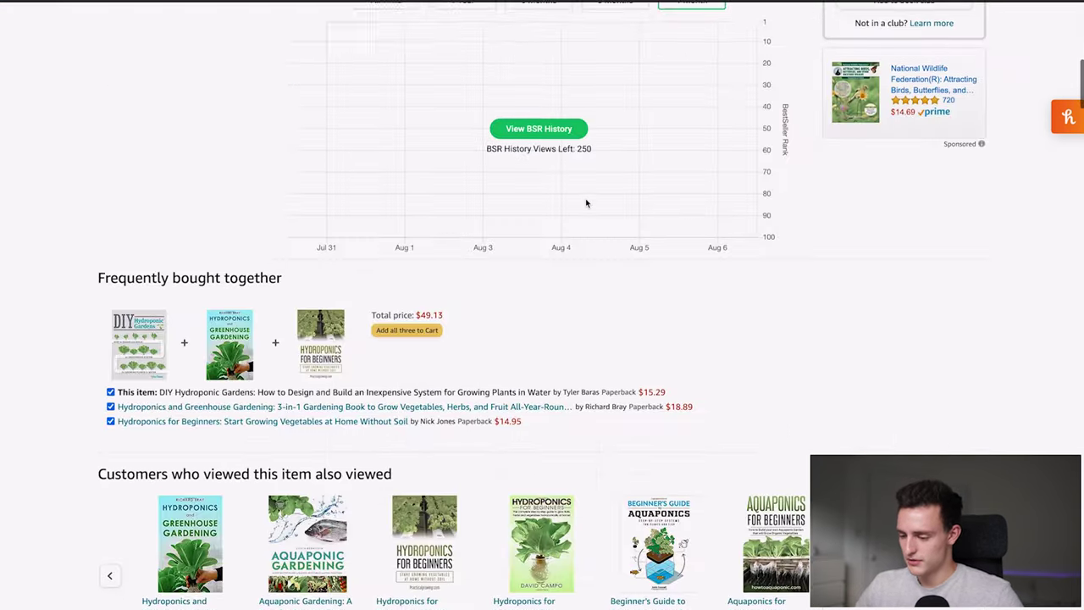
scroll(585, 198, "up", 1)
scroll(585, 203, "down", 3)
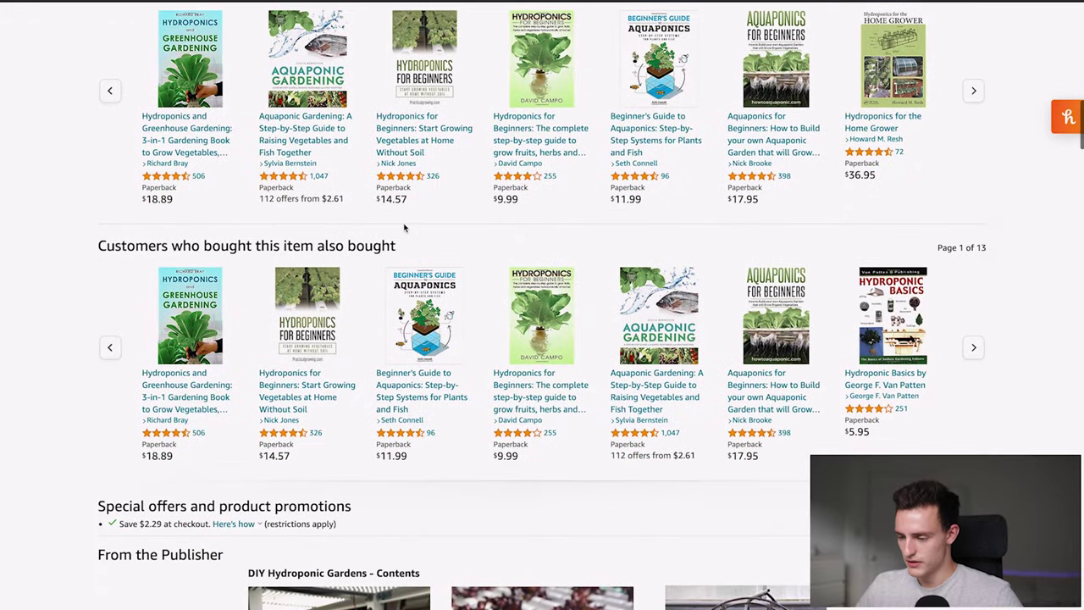
scroll(122, 145, "up", 1)
scroll(516, 387, "down", 6)
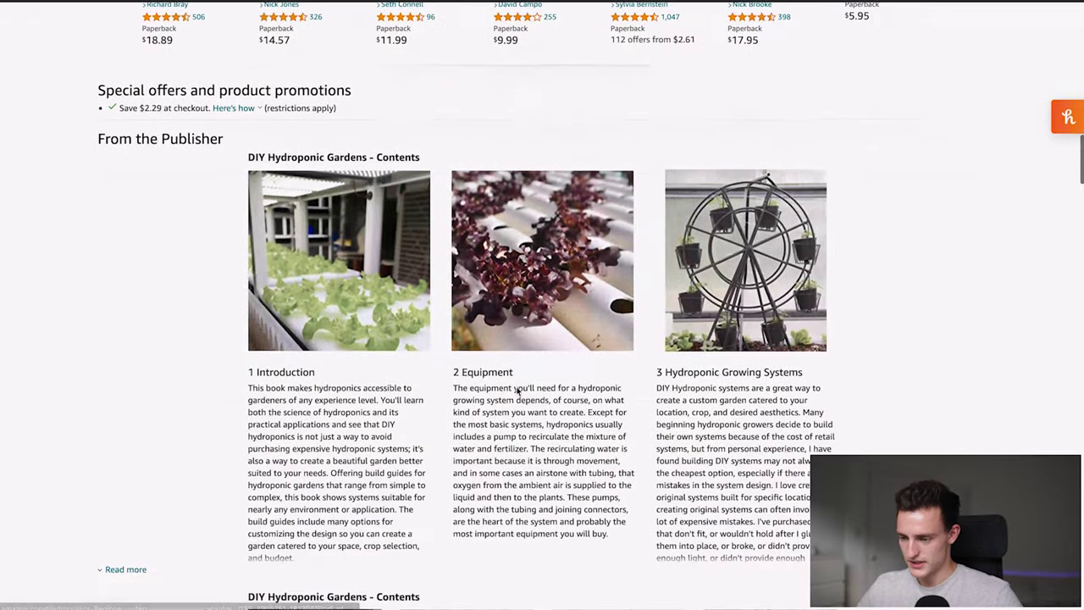
left_click_drag(93, 146, 225, 144)
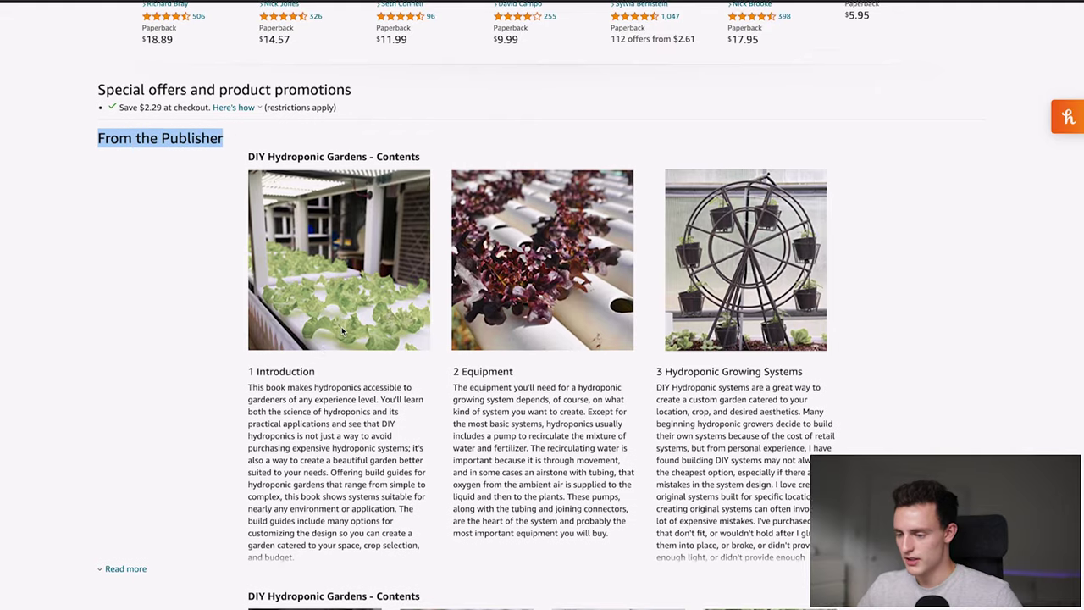
scroll(763, 296, "down", 1)
scroll(319, 196, "down", 3)
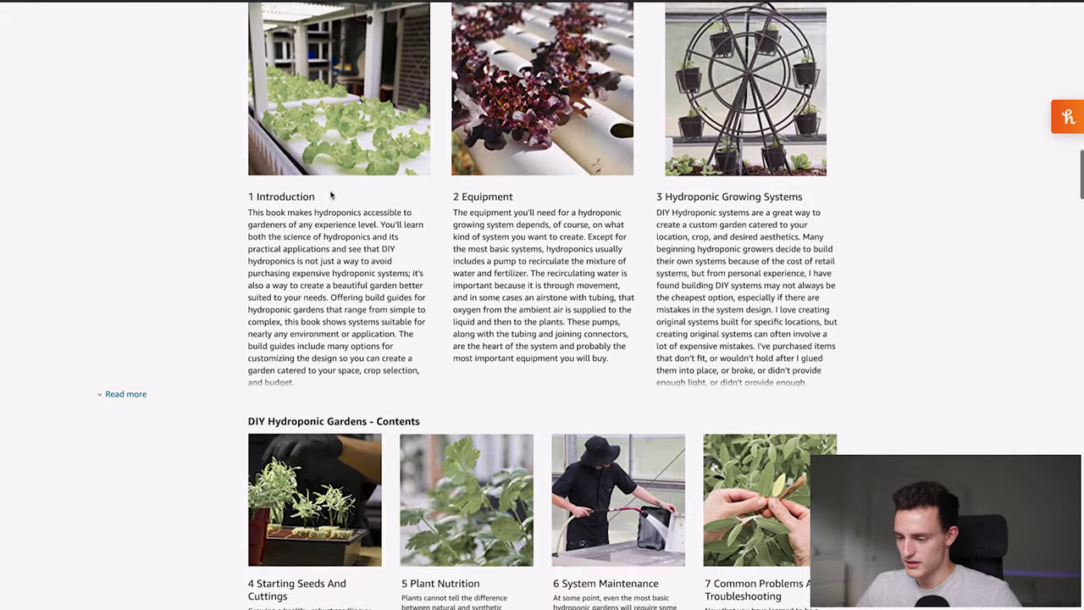
scroll(539, 333, "down", 7)
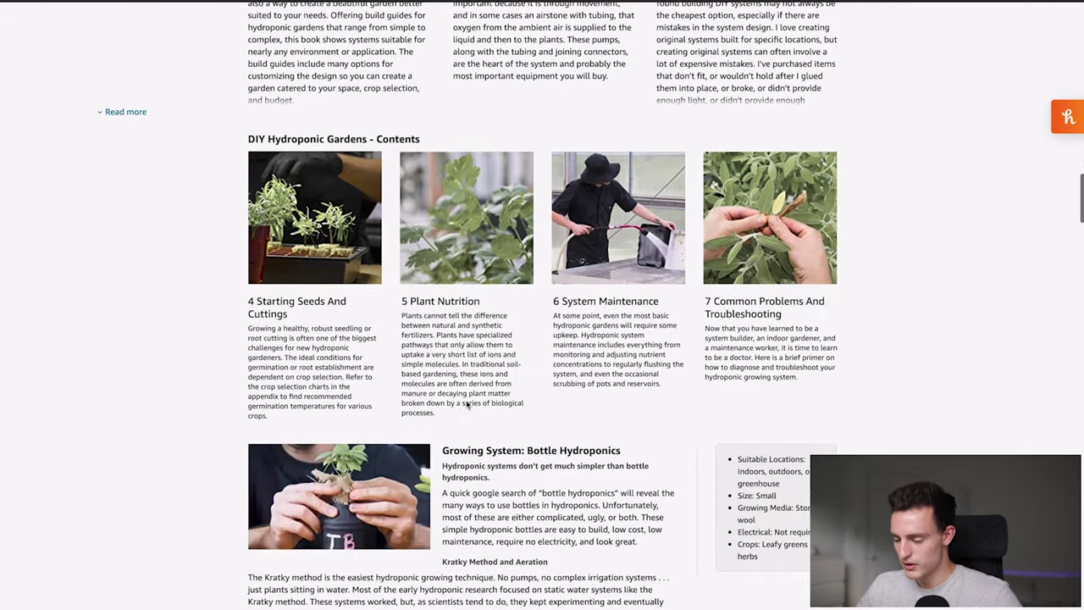
scroll(468, 404, "up", 2)
scroll(468, 404, "up", 1)
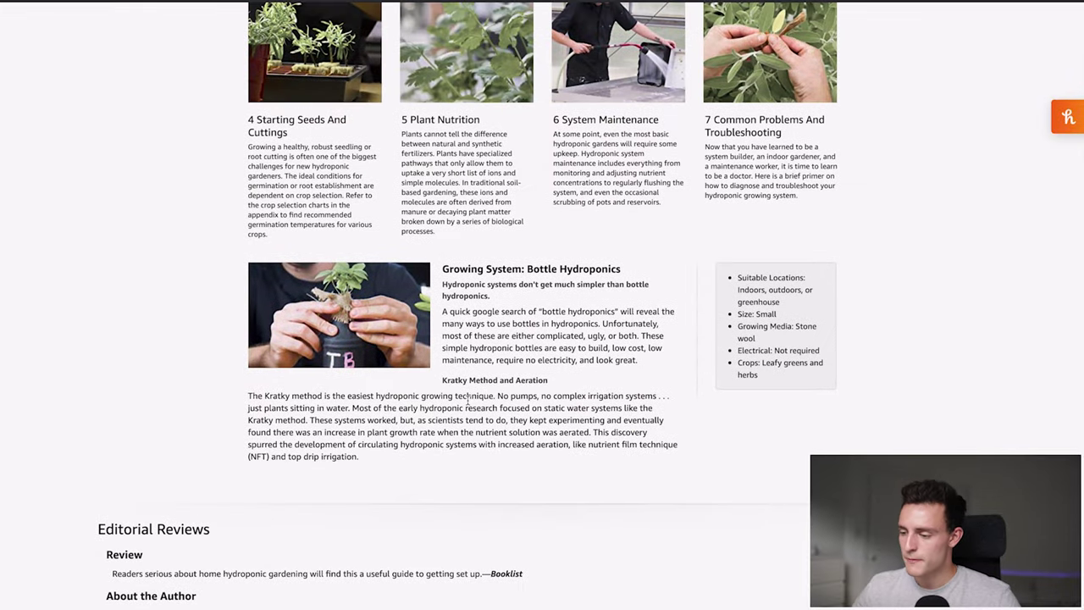
scroll(394, 279, "up", 1)
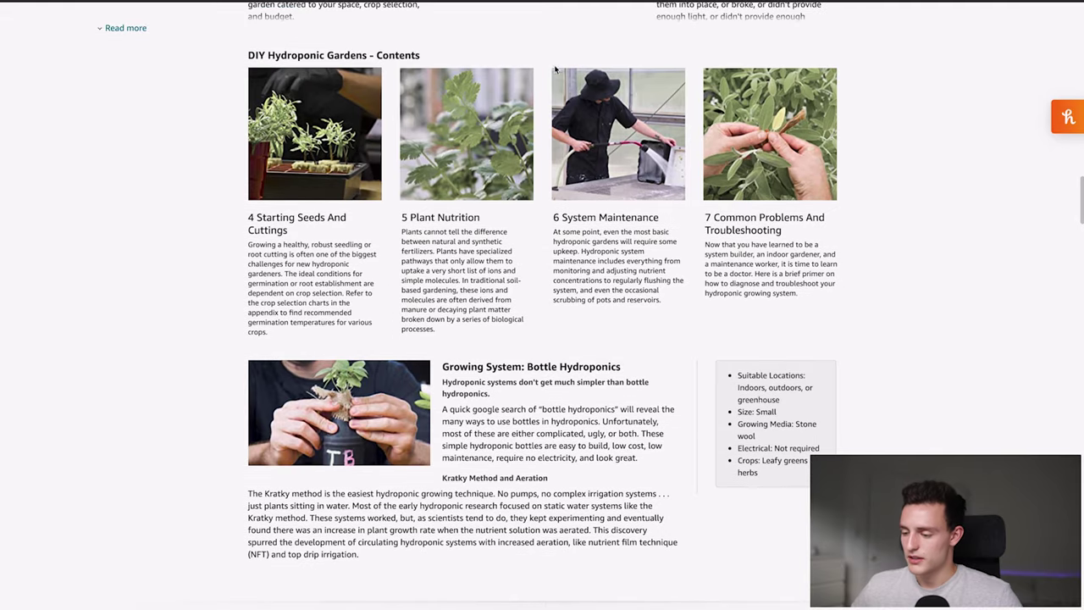
scroll(554, 70, "up", 3)
scroll(366, 380, "down", 5)
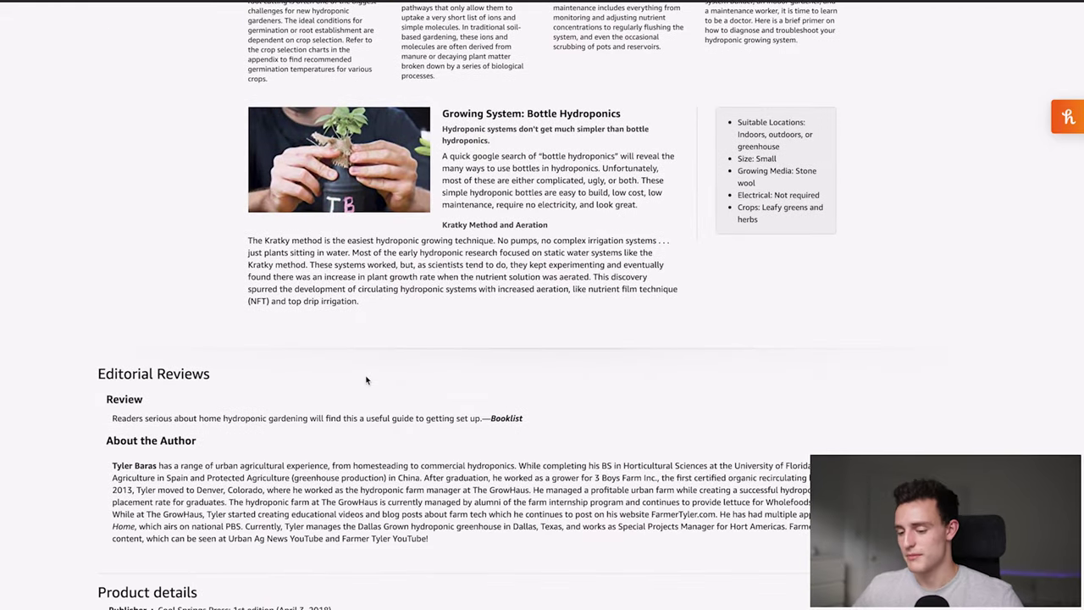
scroll(365, 380, "up", 3)
scroll(365, 377, "down", 10)
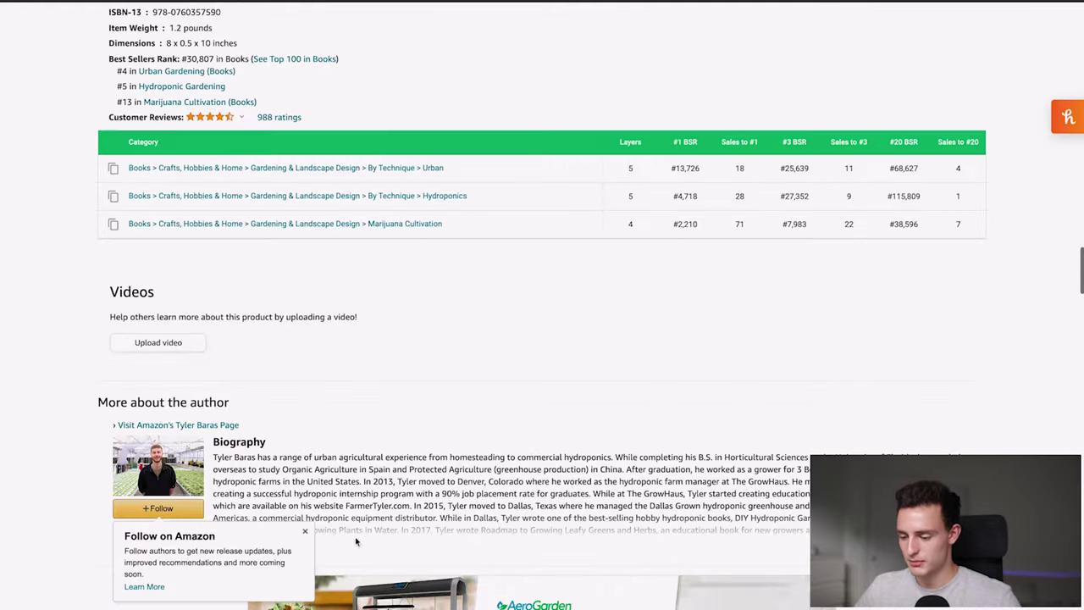
scroll(455, 256, "up", 20)
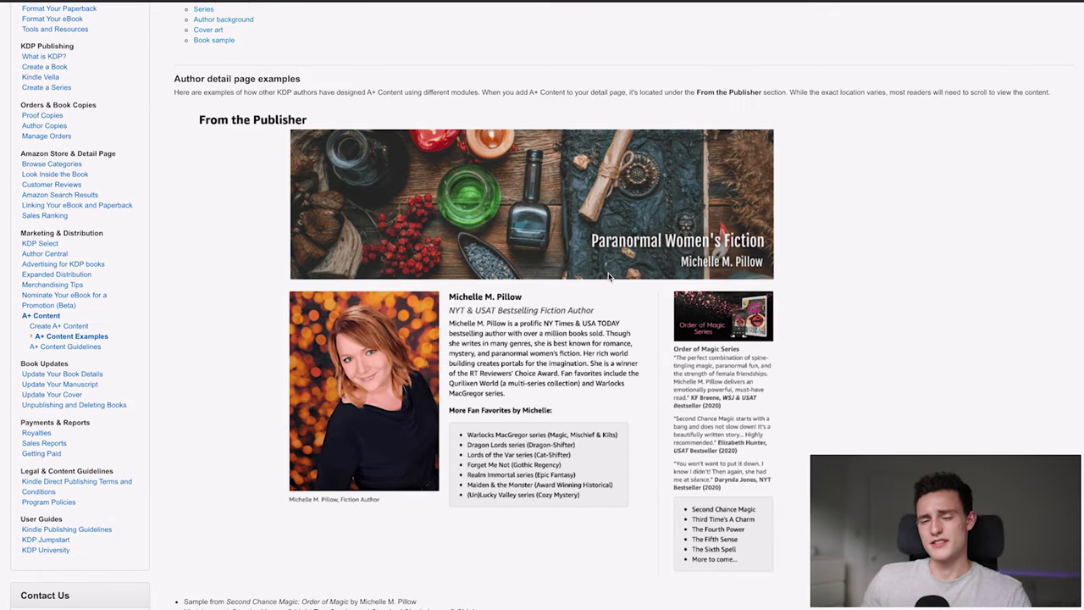
scroll(629, 418, "down", 1)
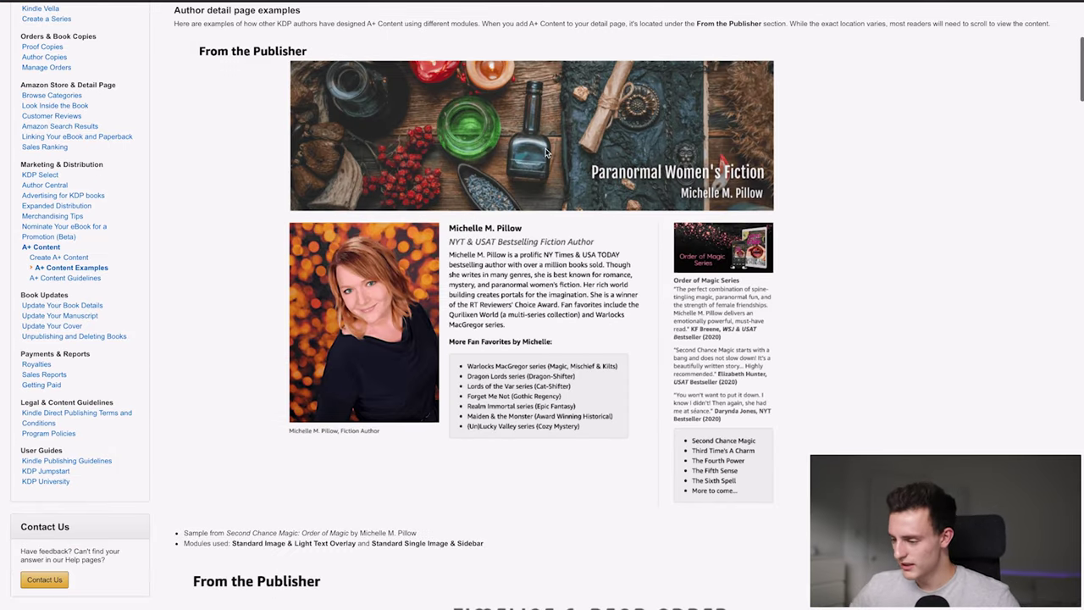
scroll(440, 273, "down", 1)
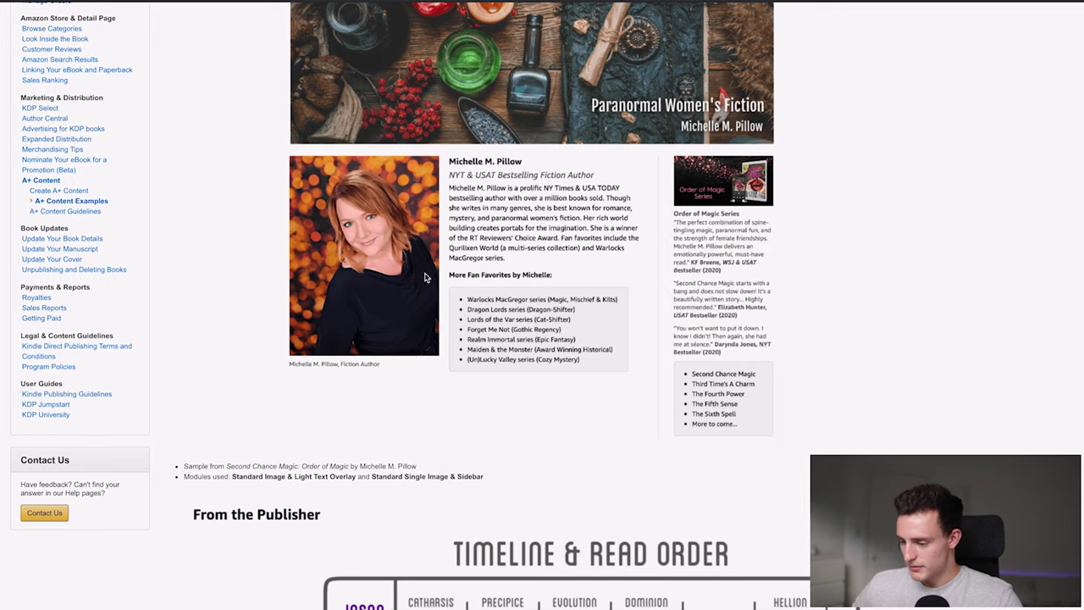
scroll(440, 261, "down", 5)
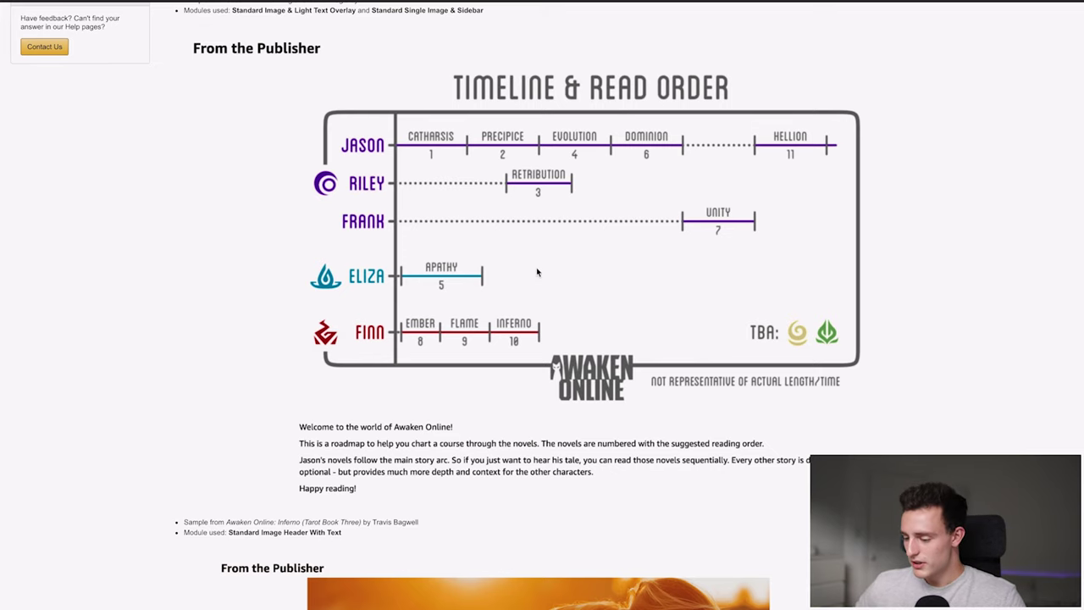
scroll(536, 271, "down", 6)
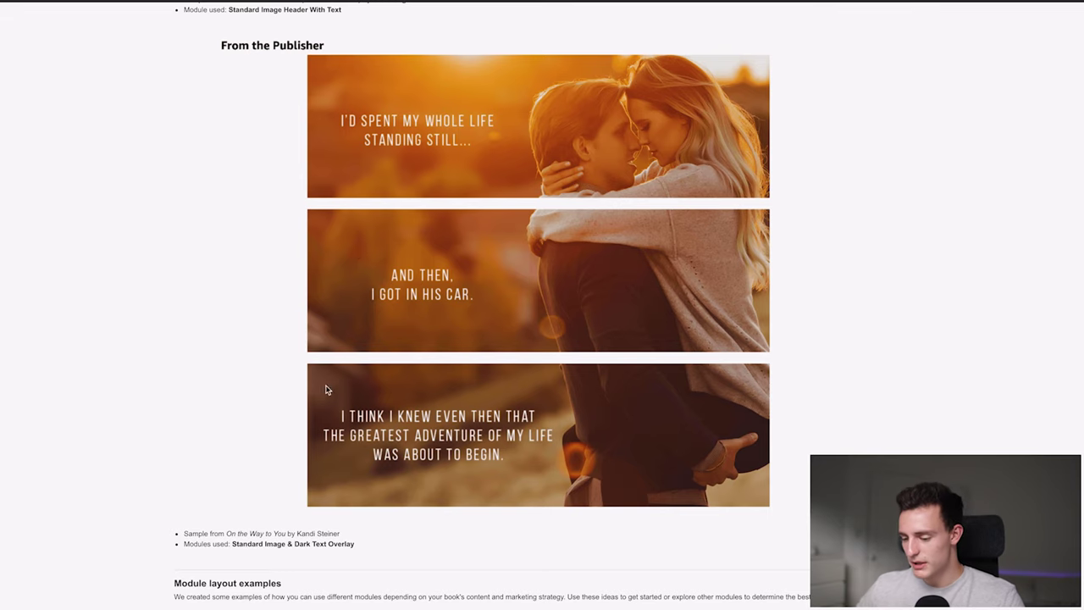
scroll(327, 389, "up", 1)
scroll(373, 311, "down", 1)
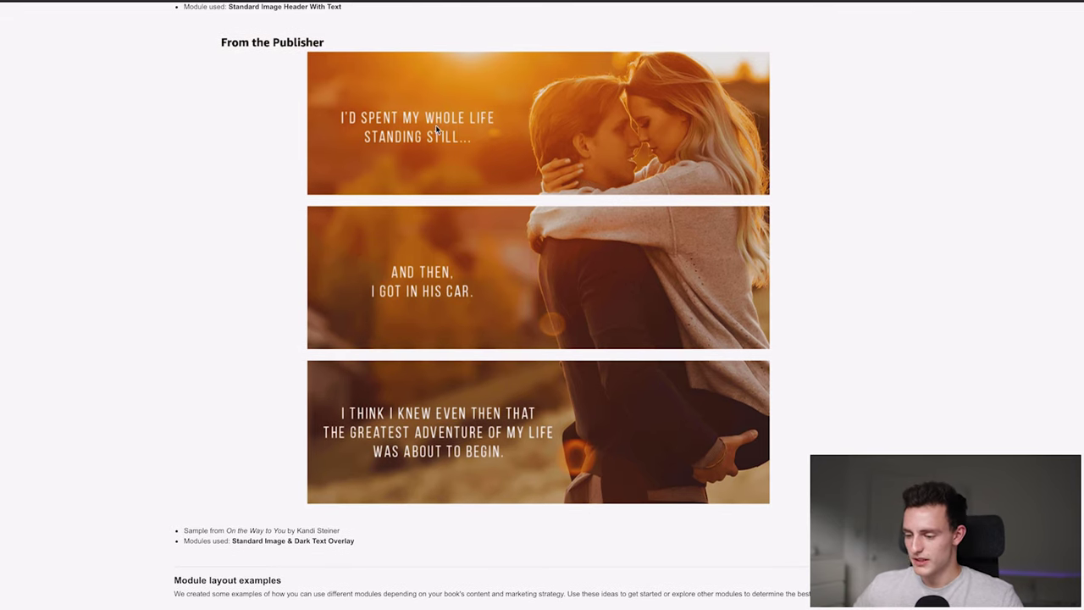
scroll(464, 302, "down", 6)
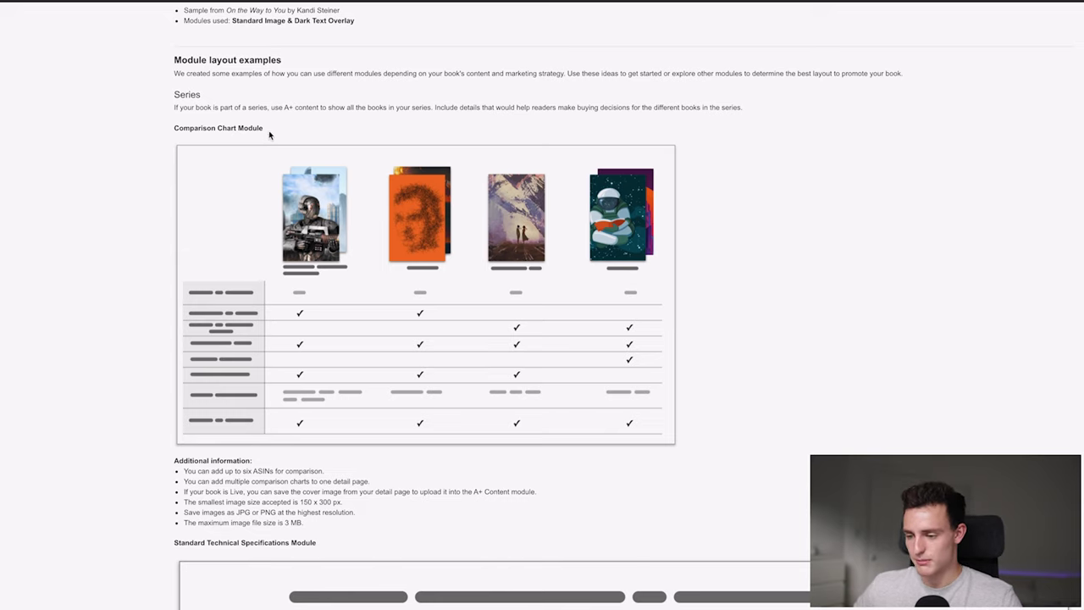
Step: Highlight the Comparison Chart Module heading and scroll through the example A+ modules
left_click_drag(266, 130, 169, 136)
scroll(488, 350, "down", 3)
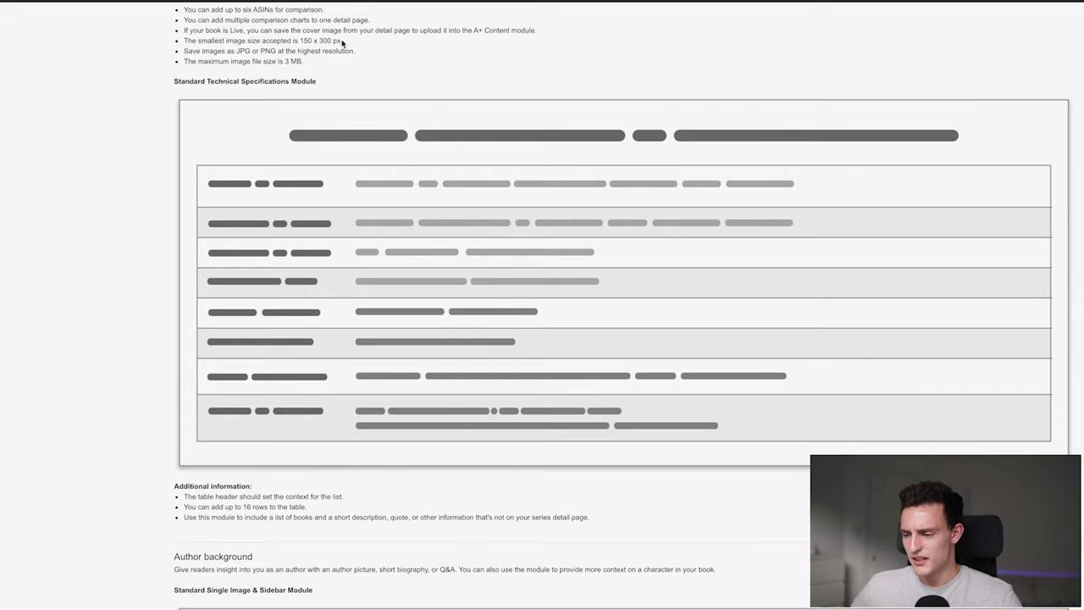
scroll(716, 445, "down", 7)
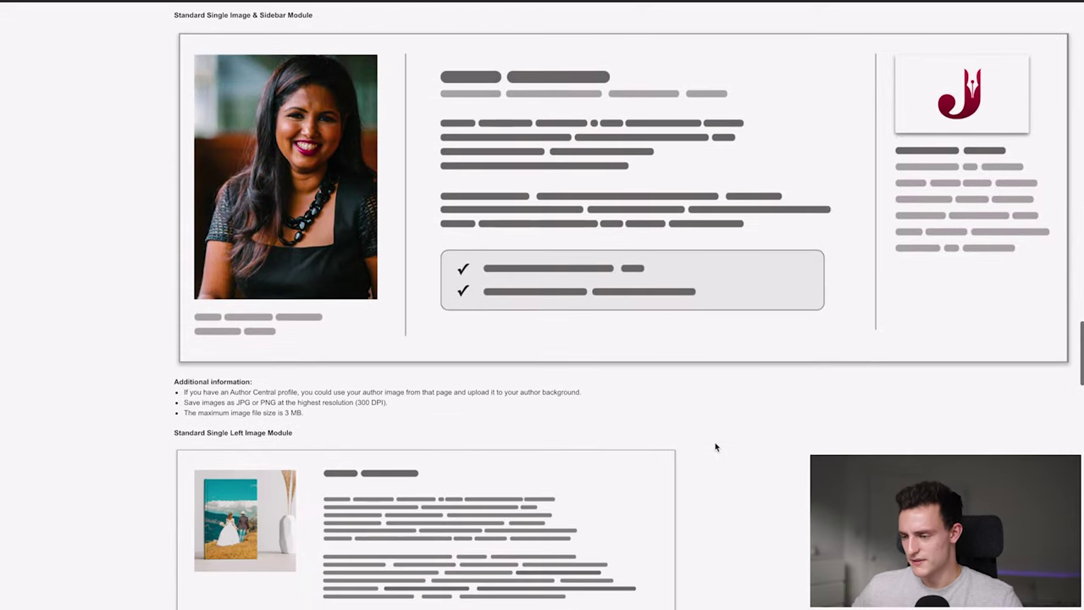
scroll(715, 450, "down", 7)
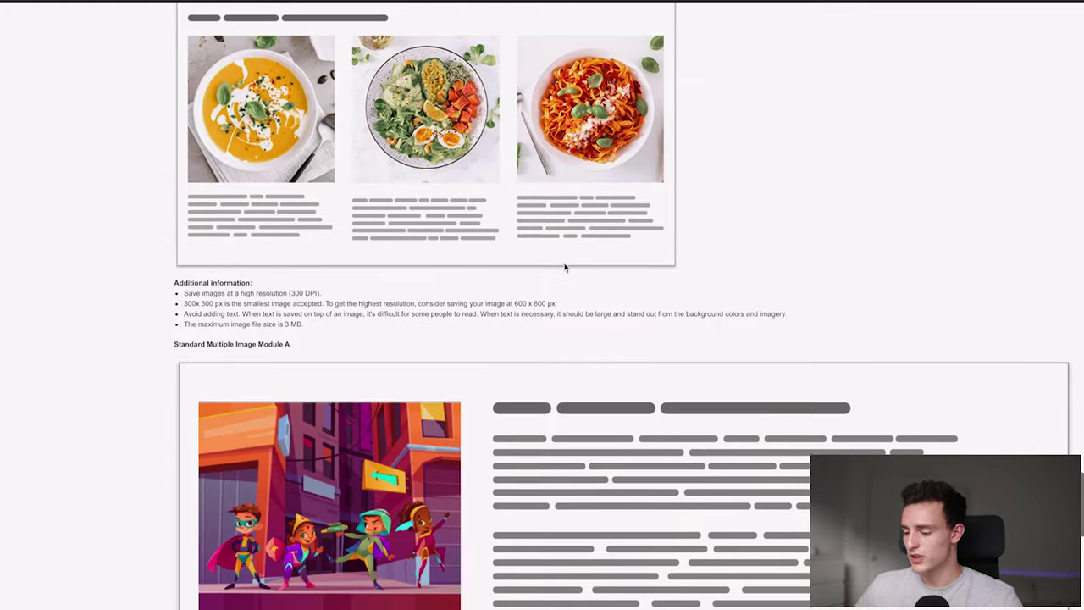
scroll(565, 267, "down", 7)
scroll(565, 267, "up", 7)
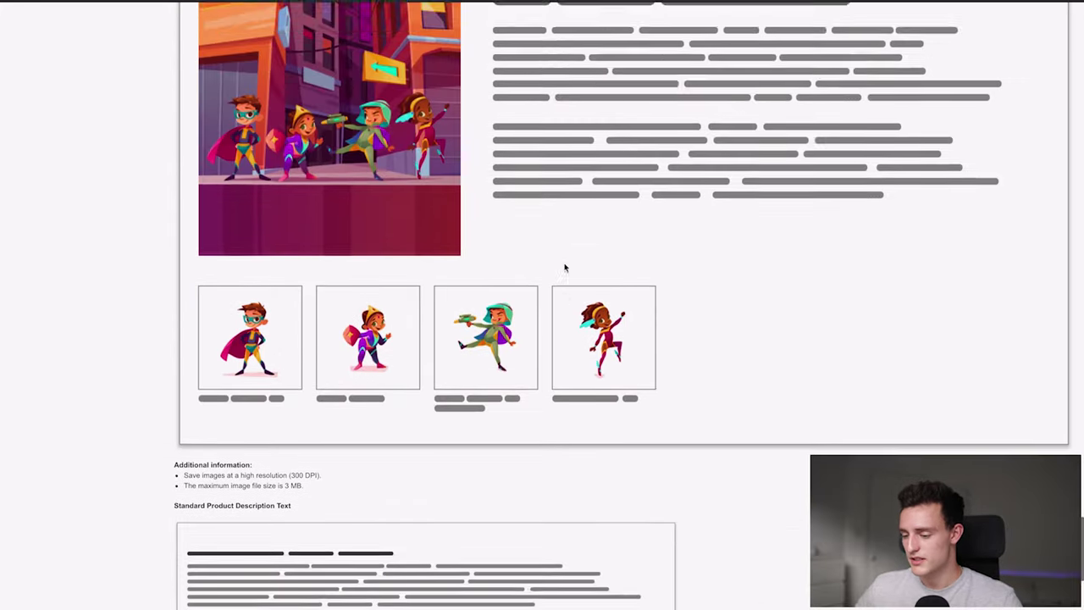
scroll(564, 266, "down", 4)
scroll(564, 265, "up", 2)
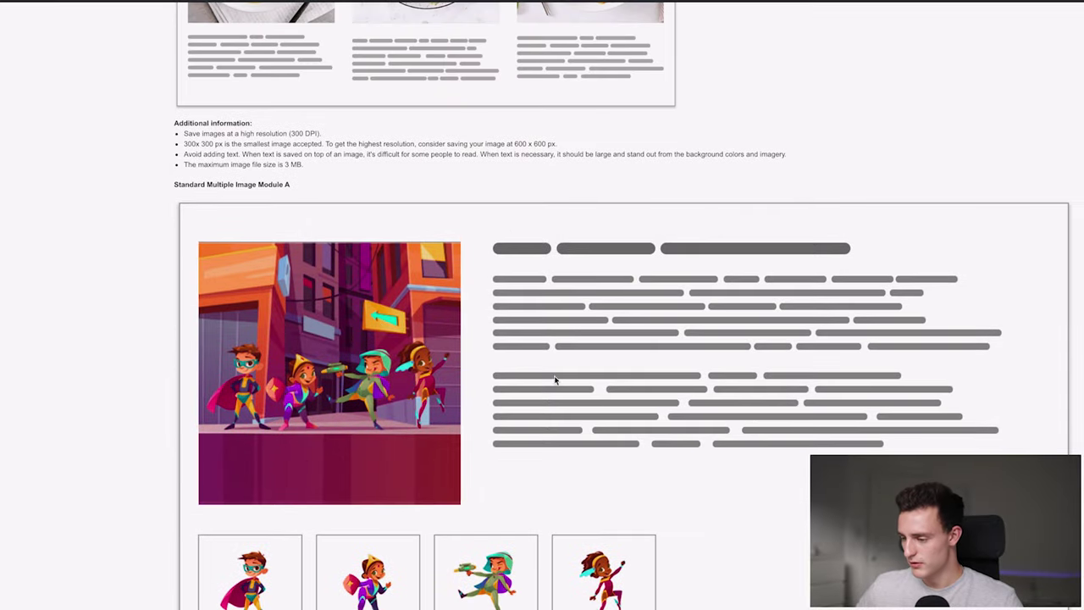
scroll(692, 431, "up", 4)
scroll(691, 431, "down", 10)
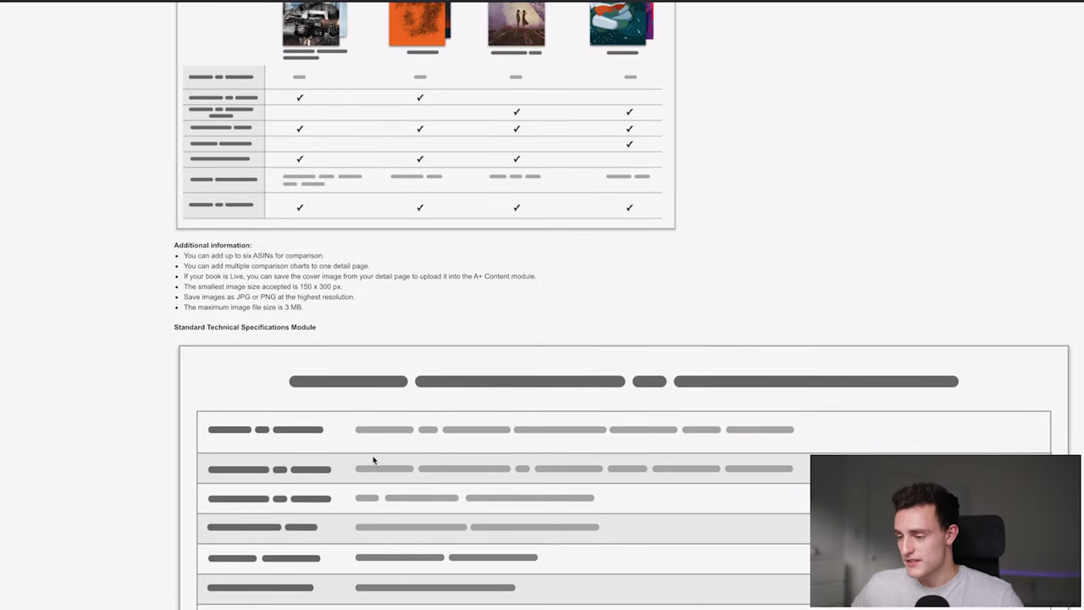
scroll(373, 460, "up", 4)
scroll(774, 142, "up", 1)
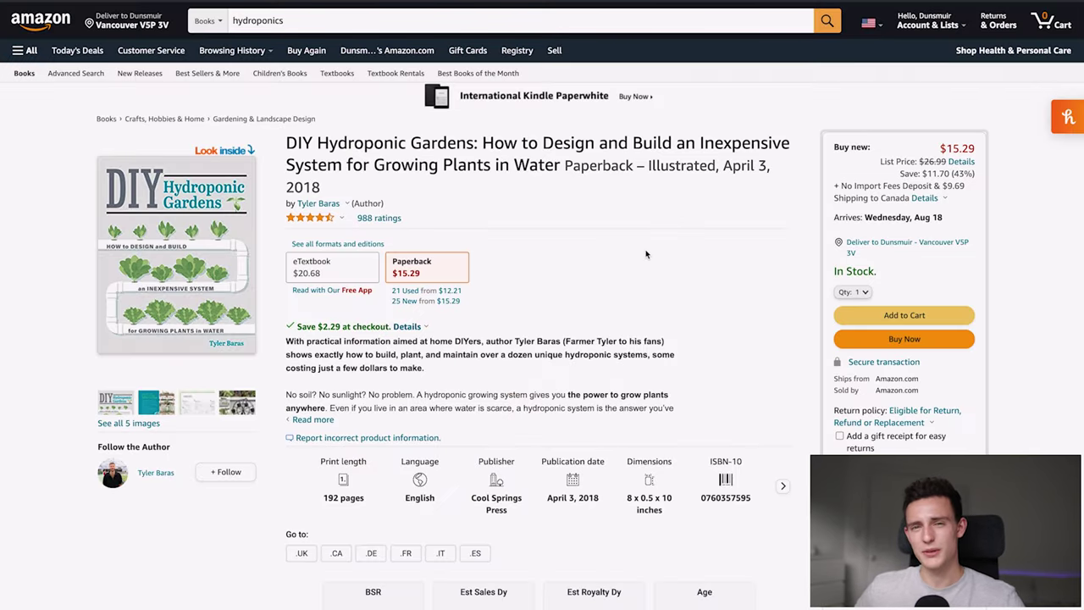
Step: Scroll the DIY Hydroponic Gardens page to its From the Publisher section
scroll(646, 253, "down", 15)
scroll(646, 252, "down", 8)
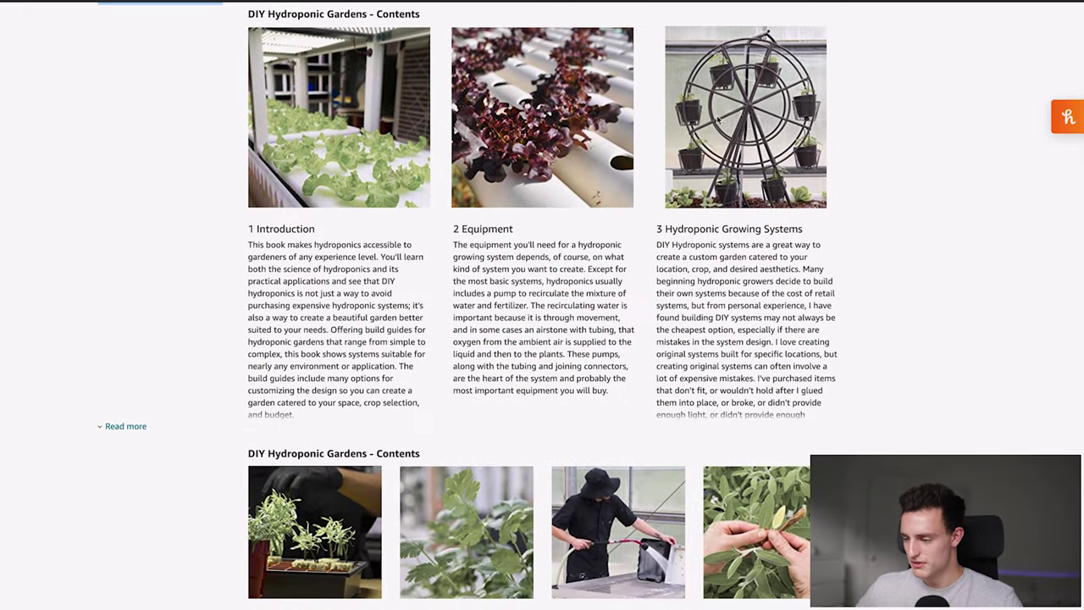
scroll(599, 503, "down", 3)
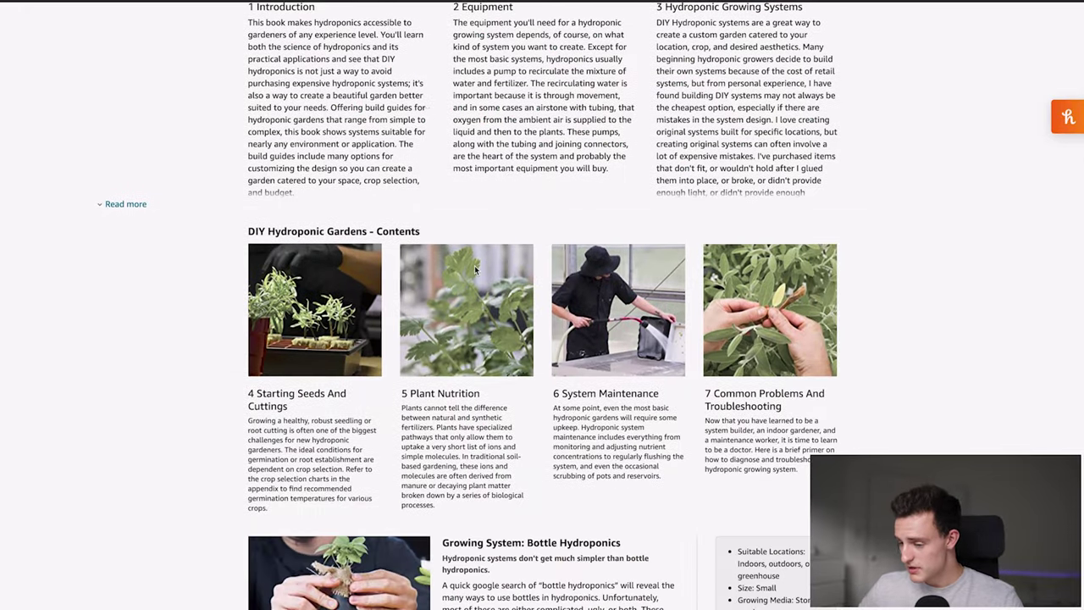
scroll(533, 266, "up", 1)
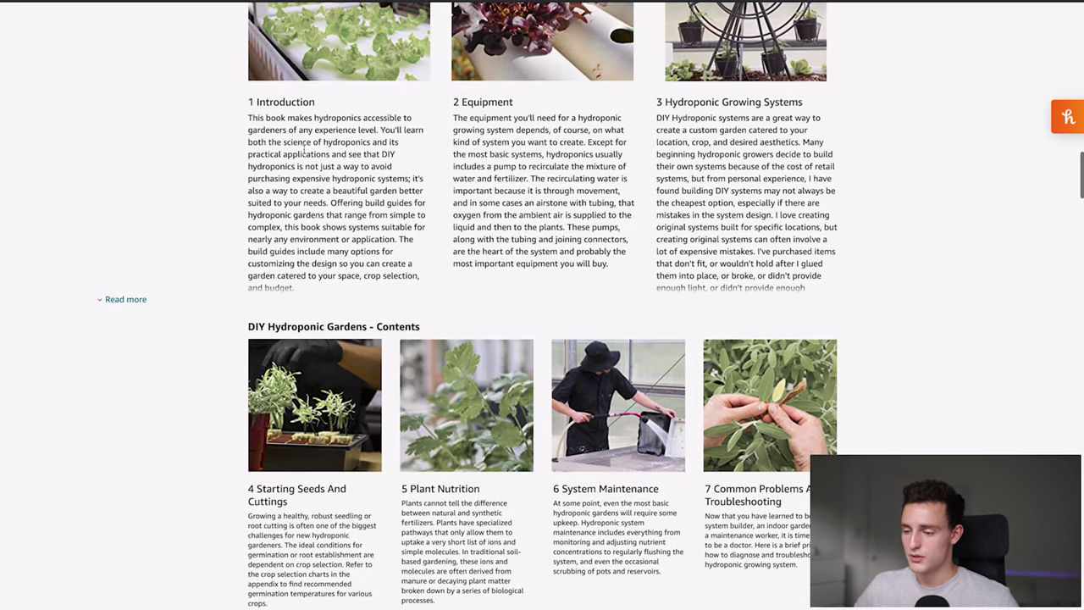
scroll(366, 317, "down", 2)
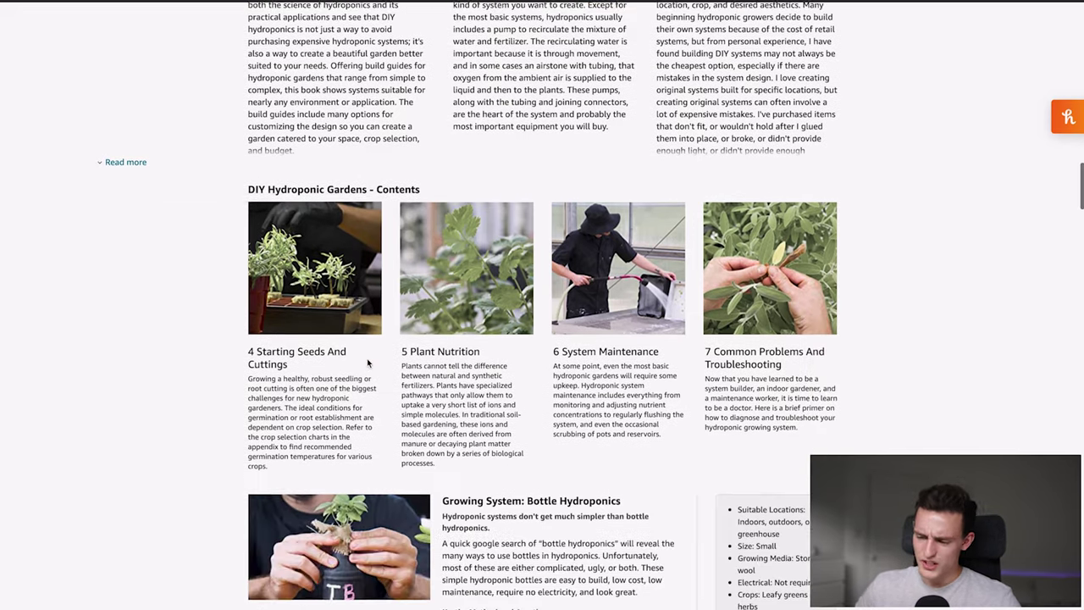
scroll(366, 363, "up", 2)
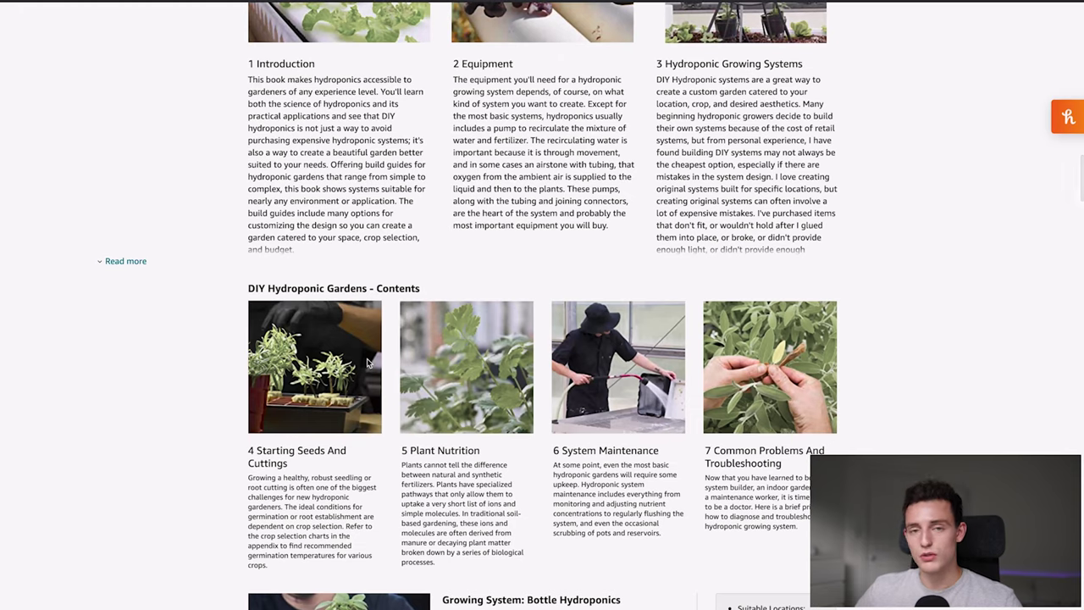
scroll(461, 266, "up", 2)
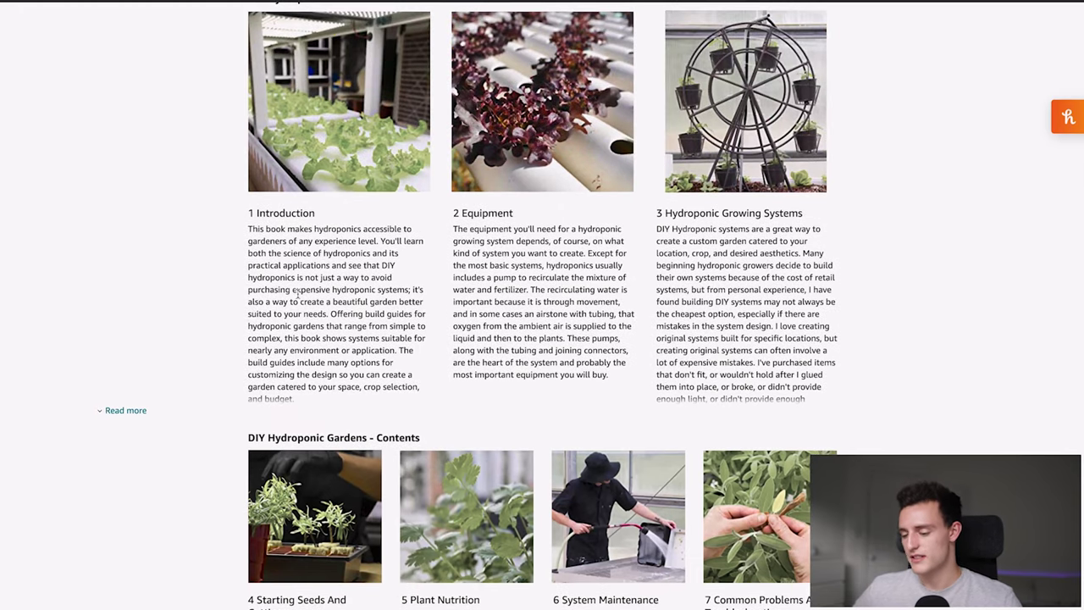
Step: Expand the full chapter descriptions with Read more and read through them
left_click(146, 412)
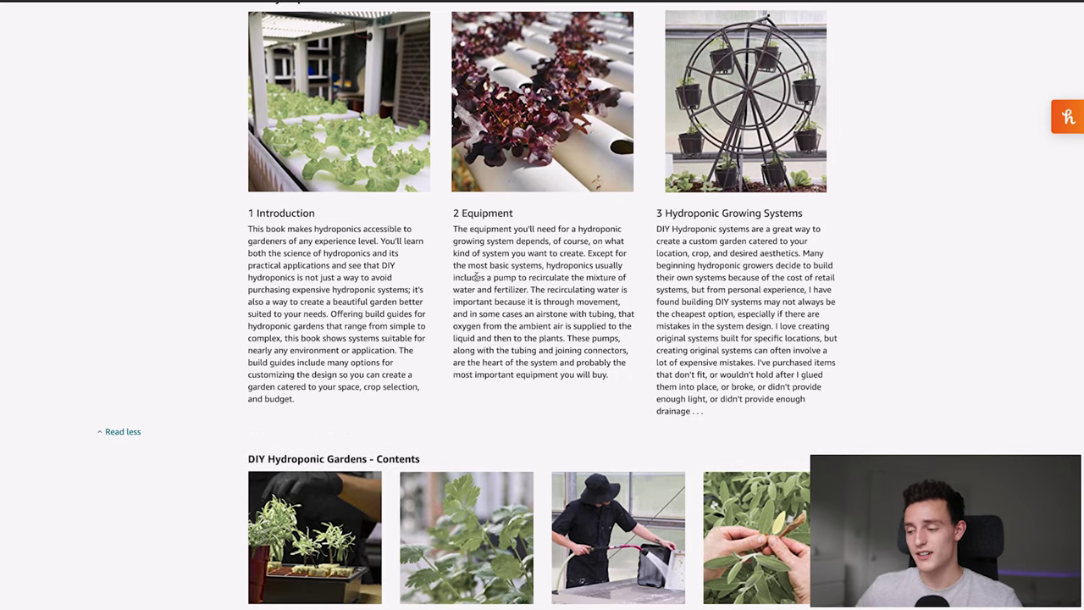
scroll(514, 197, "down", 8)
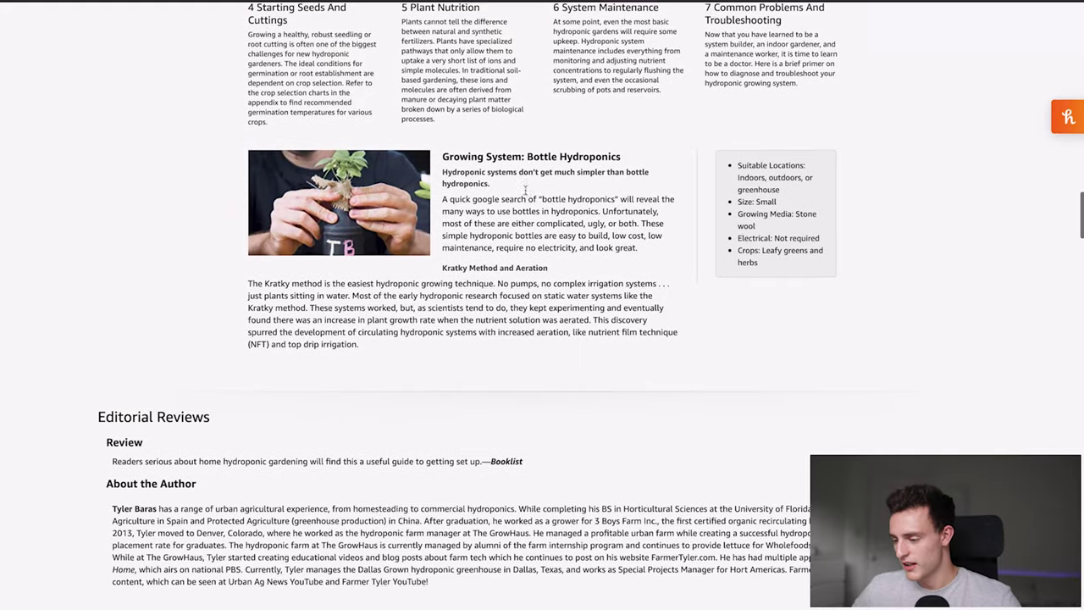
scroll(526, 194, "up", 7)
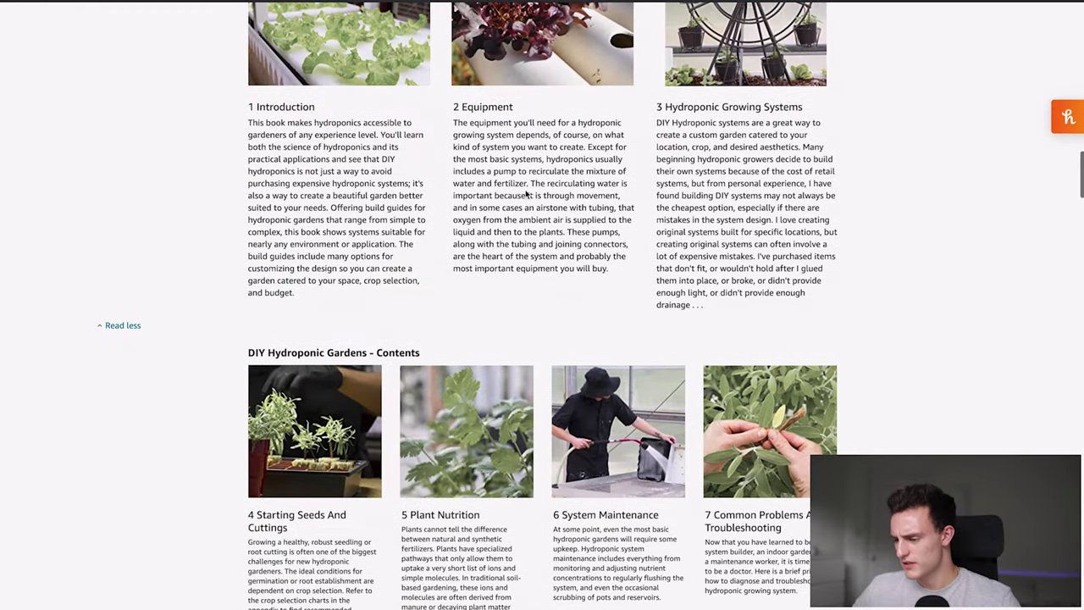
scroll(473, 206, "up", 2)
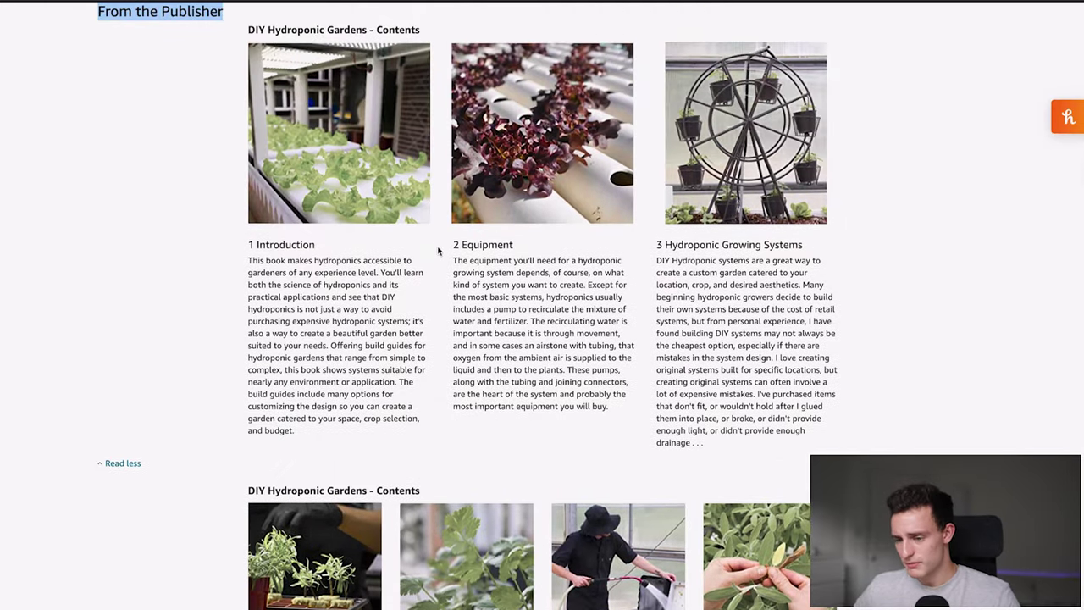
scroll(522, 337, "down", 6)
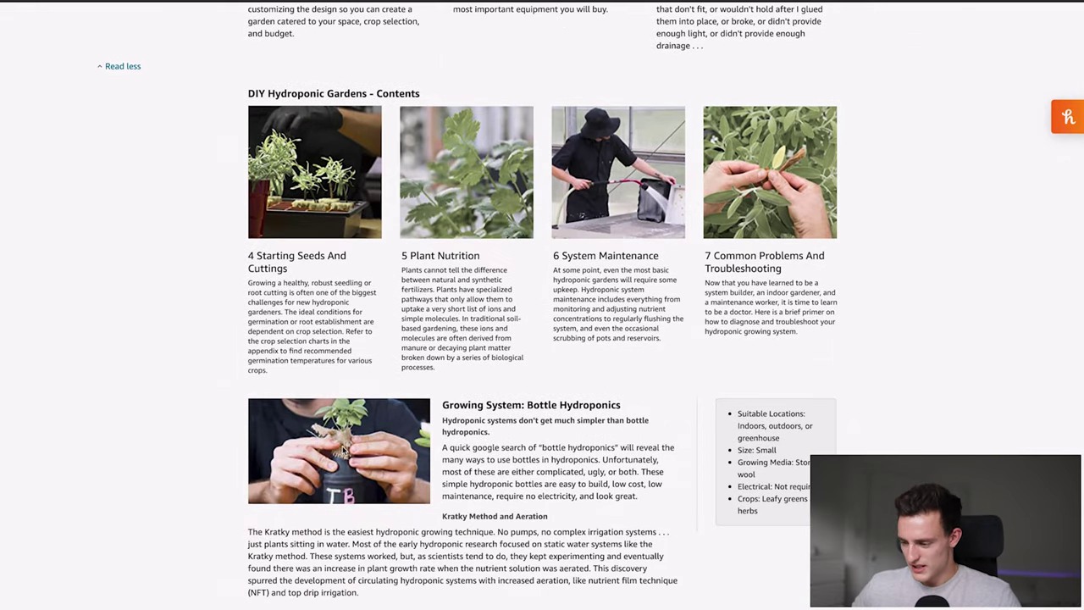
scroll(531, 465, "down", 2)
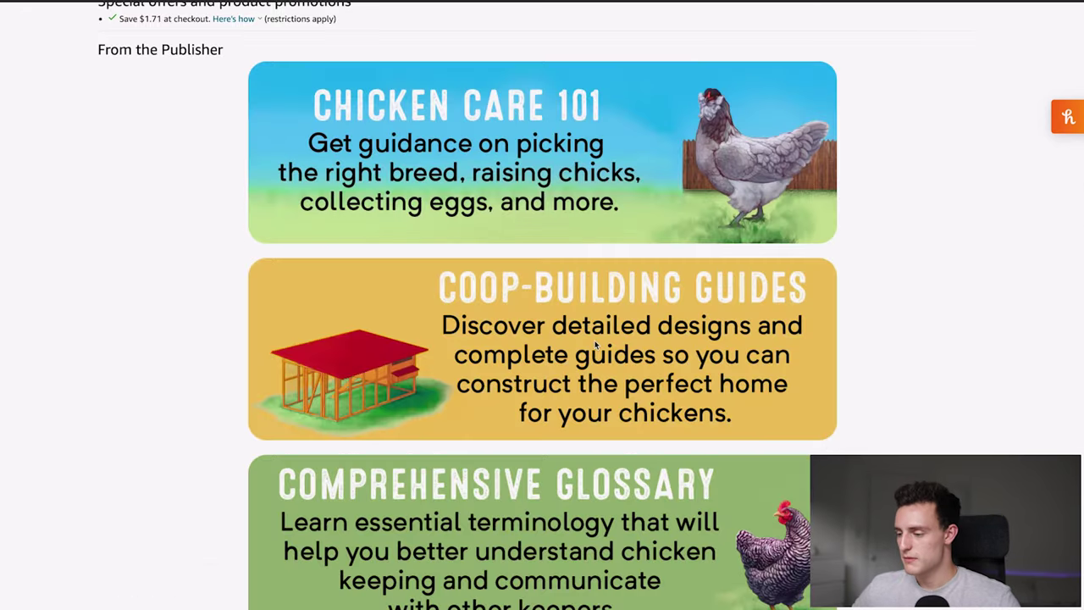
scroll(595, 341, "up", 15)
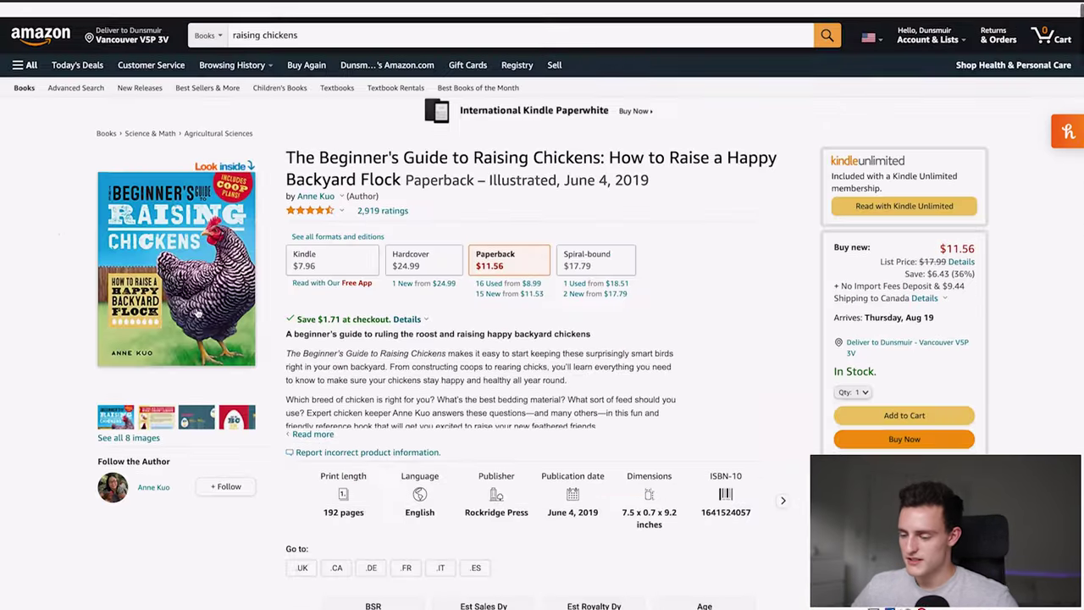
Step: Scroll down the Raising Chickens page to study its From the Publisher banners
scroll(266, 339, "down", 10)
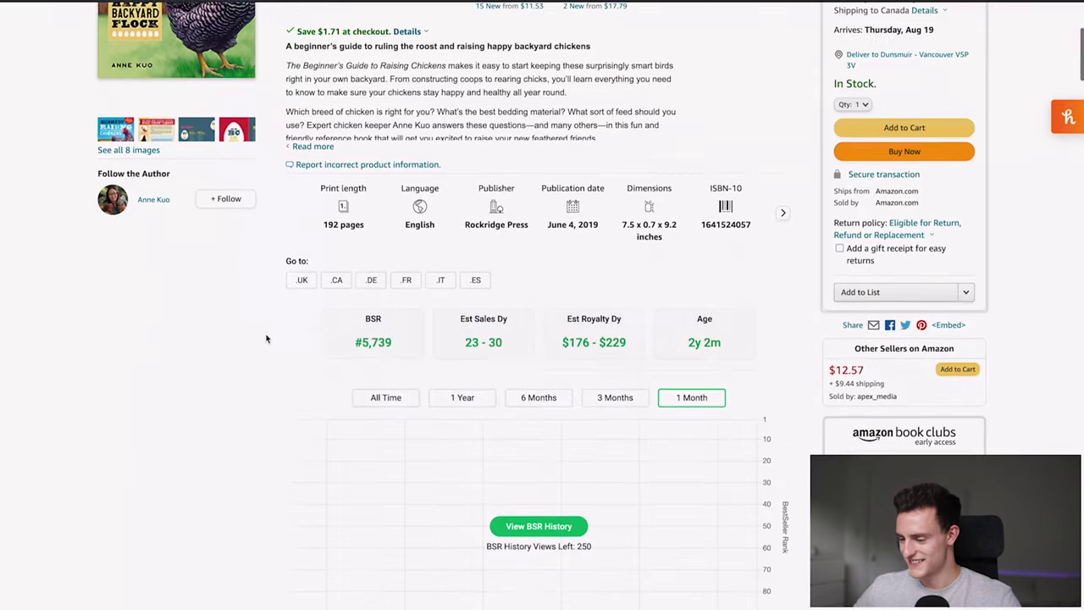
scroll(267, 339, "down", 6)
scroll(267, 339, "up", 2)
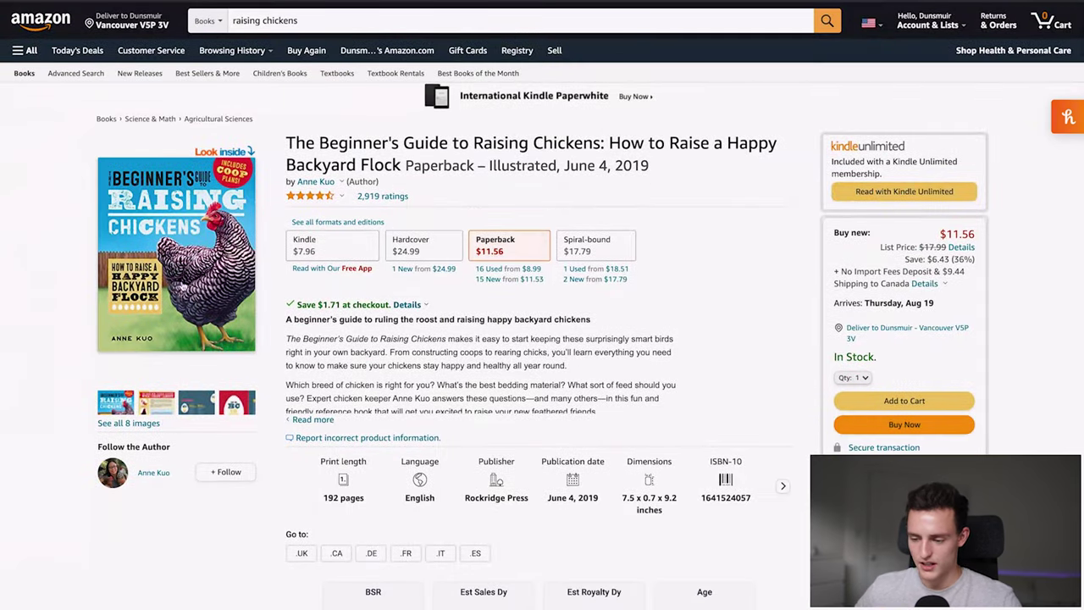
scroll(215, 280, "down", 15)
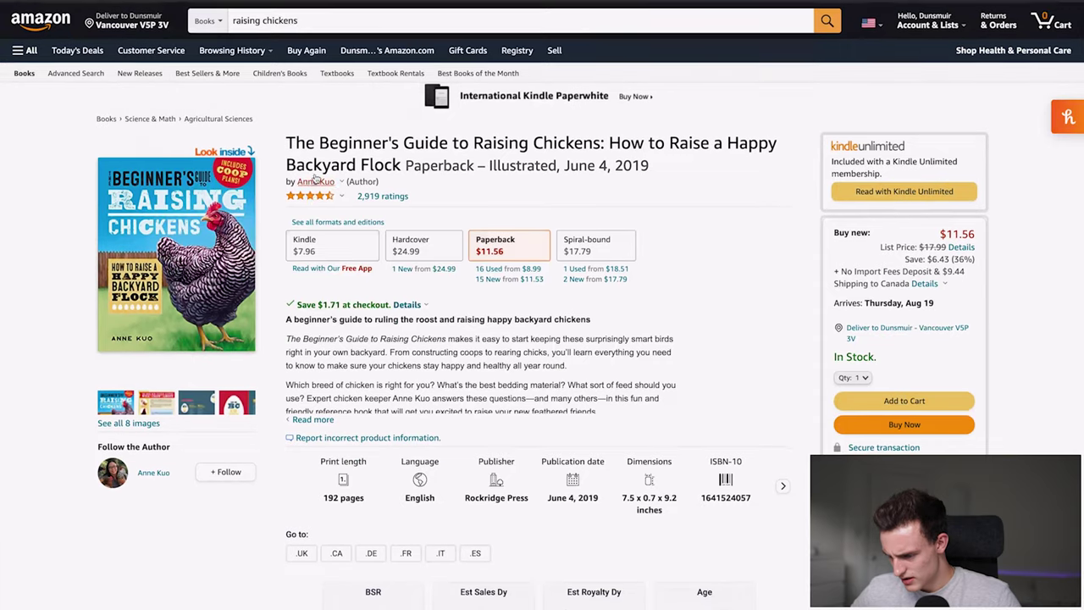
scroll(340, 249, "down", 10)
scroll(340, 249, "down", 10)
scroll(340, 250, "up", 5)
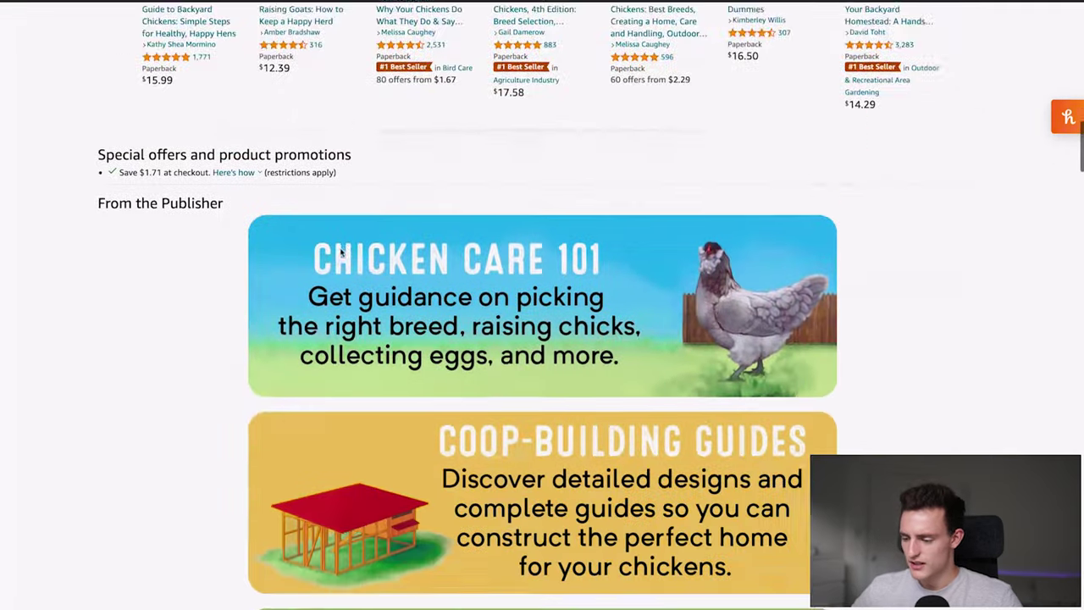
scroll(341, 252, "down", 2)
scroll(414, 383, "up", 1)
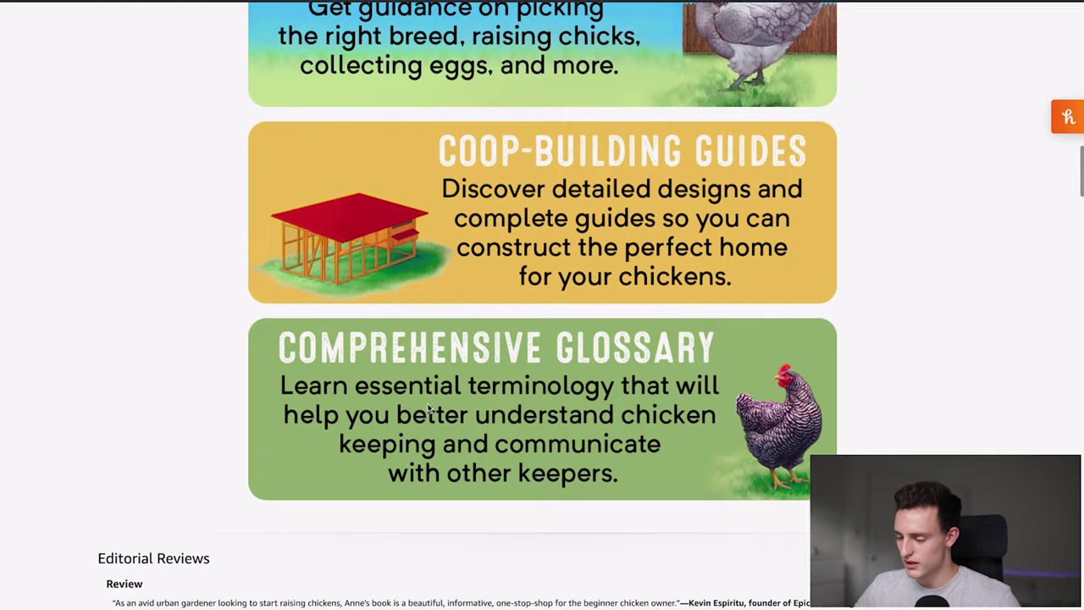
scroll(615, 311, "up", 2)
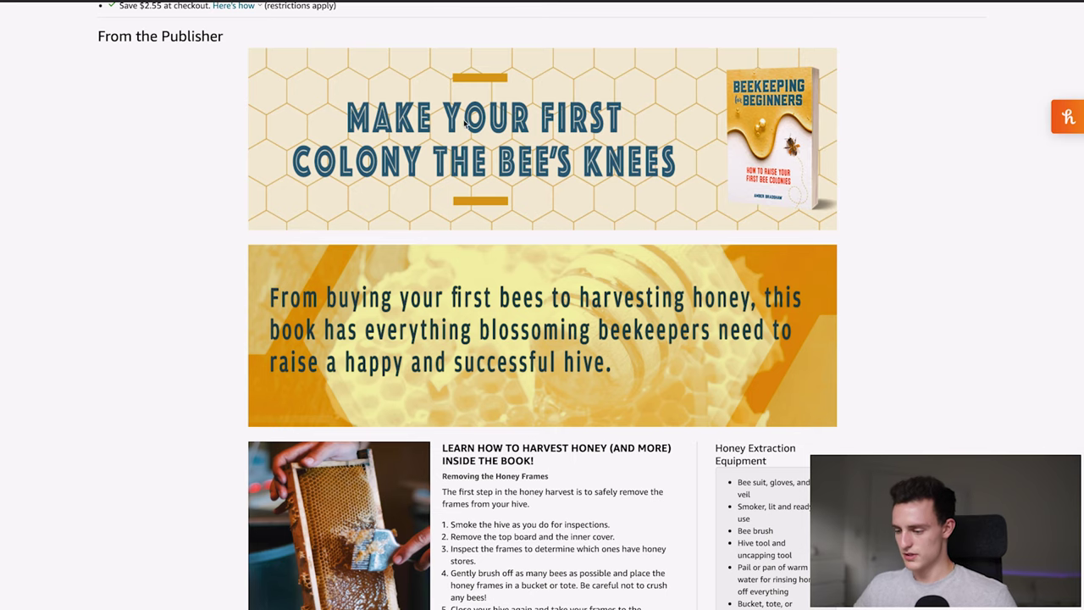
scroll(407, 221, "down", 1)
scroll(542, 155, "up", 2)
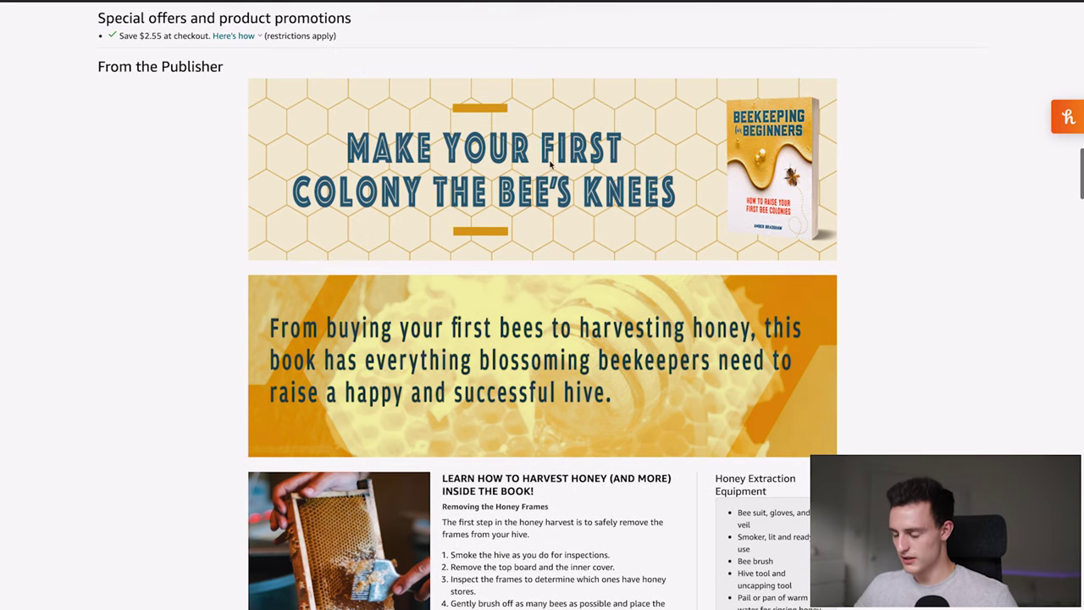
scroll(550, 164, "down", 3)
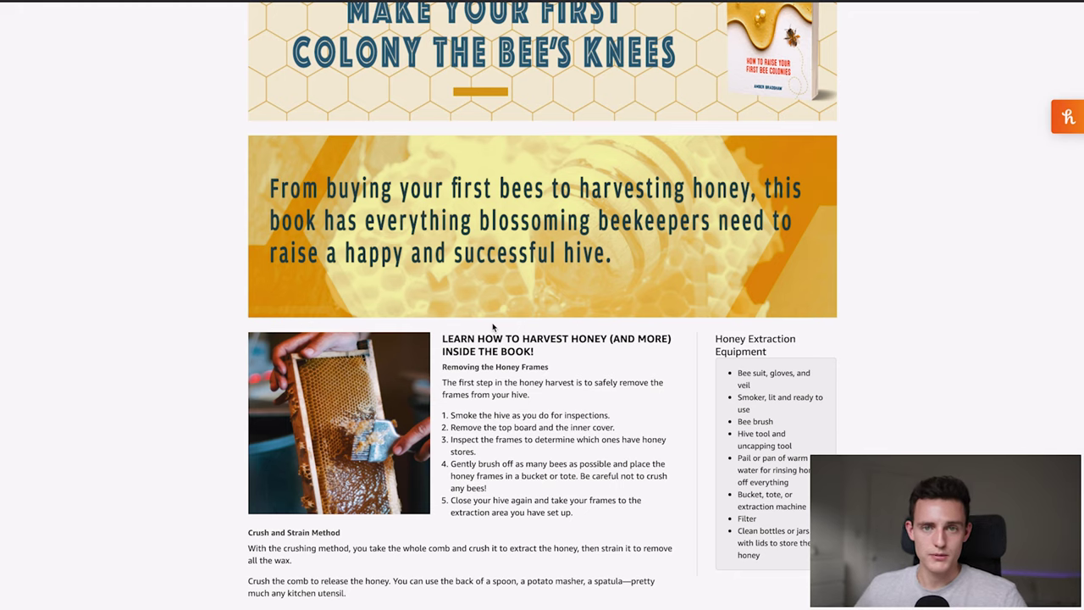
scroll(493, 327, "down", 5)
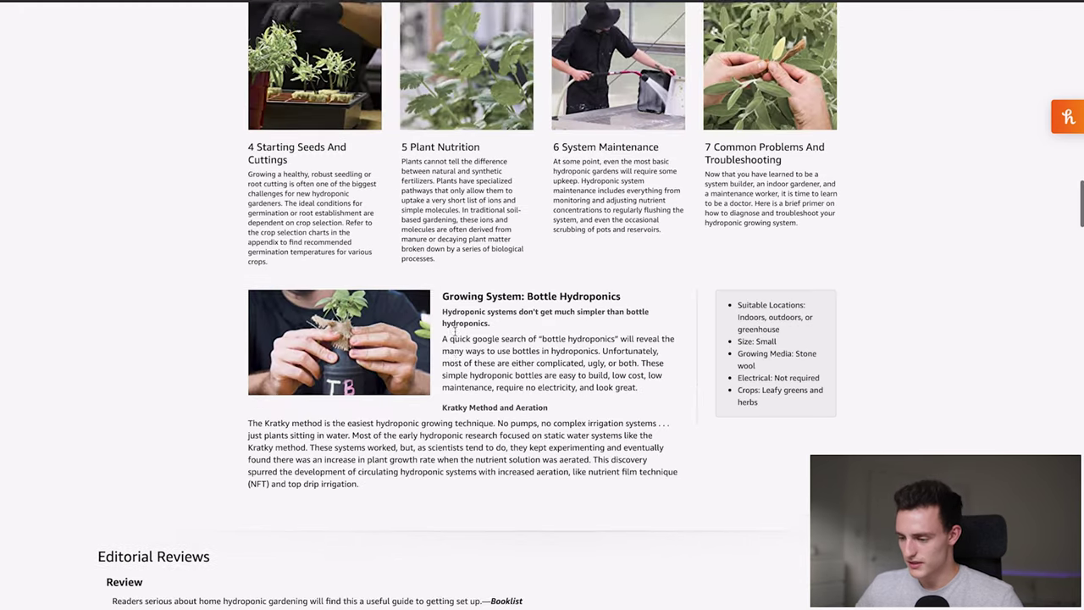
scroll(360, 256, "down", 1)
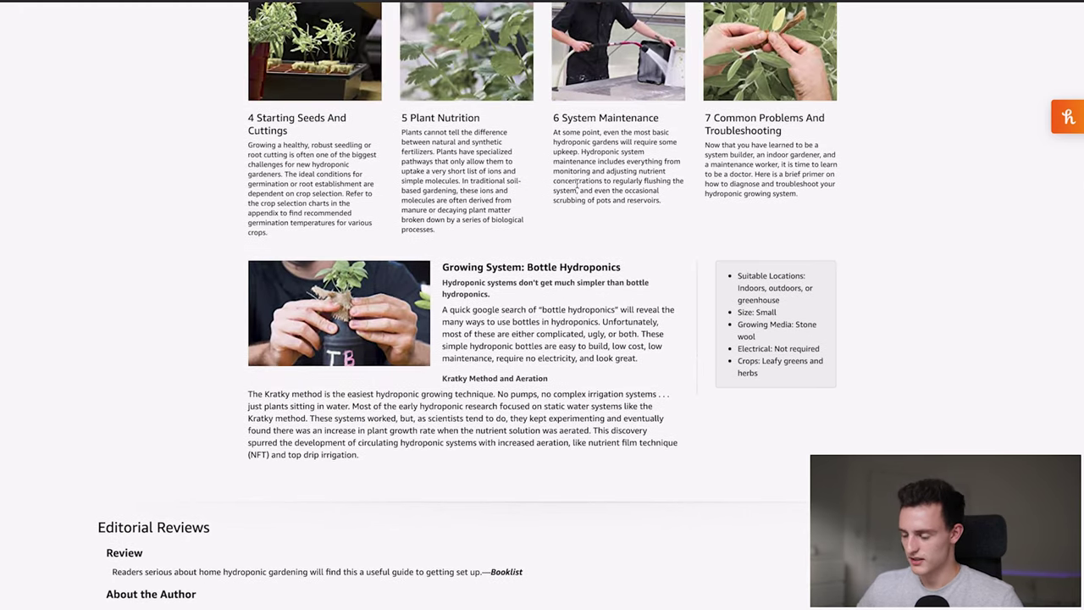
scroll(576, 182, "up", 4)
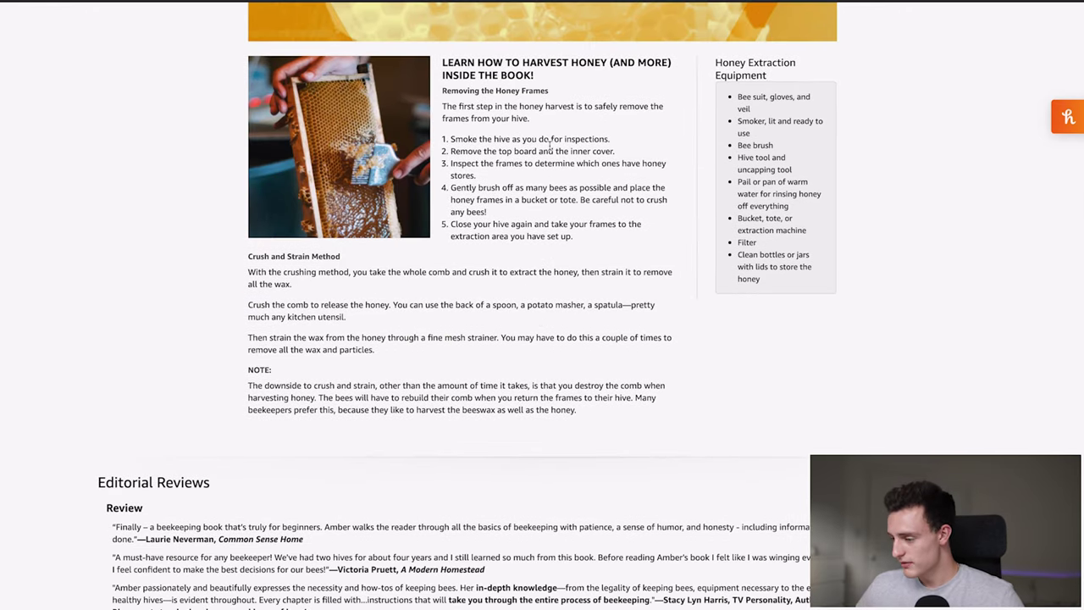
scroll(745, 186, "up", 1)
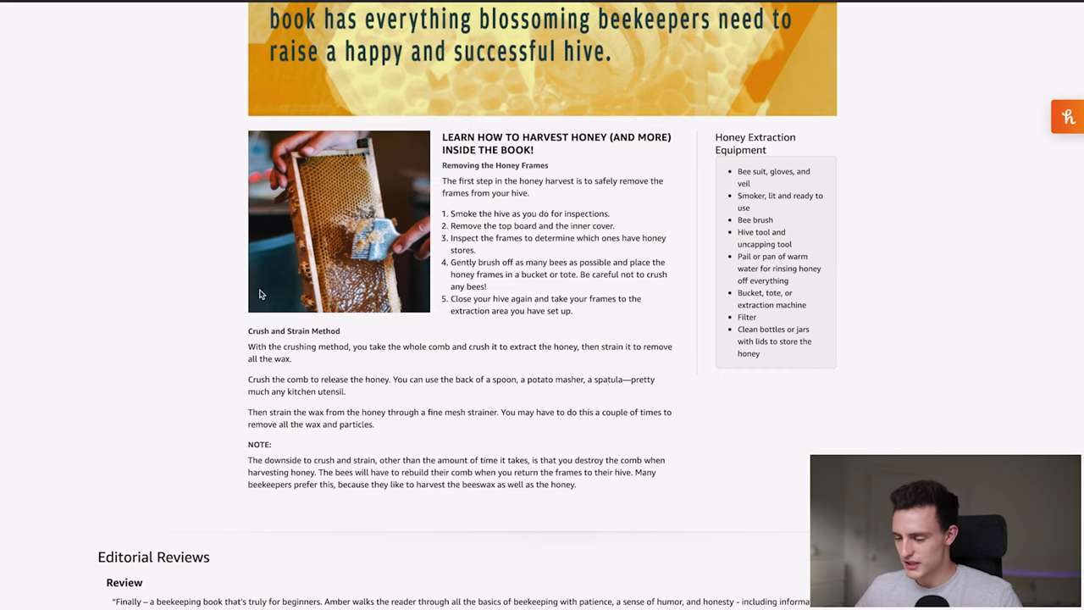
scroll(260, 294, "up", 6)
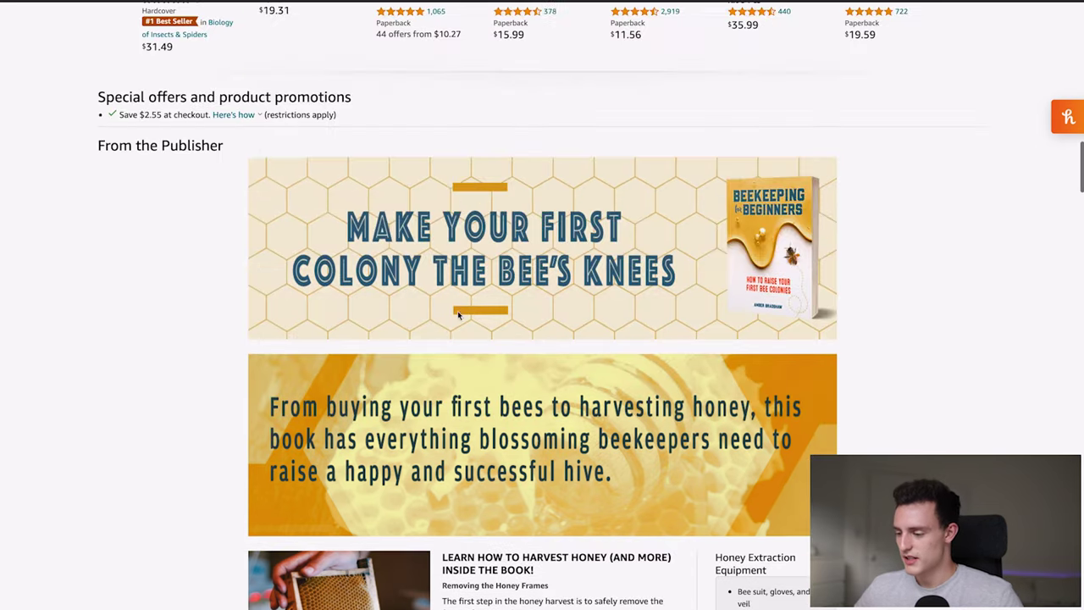
scroll(539, 289, "down", 3)
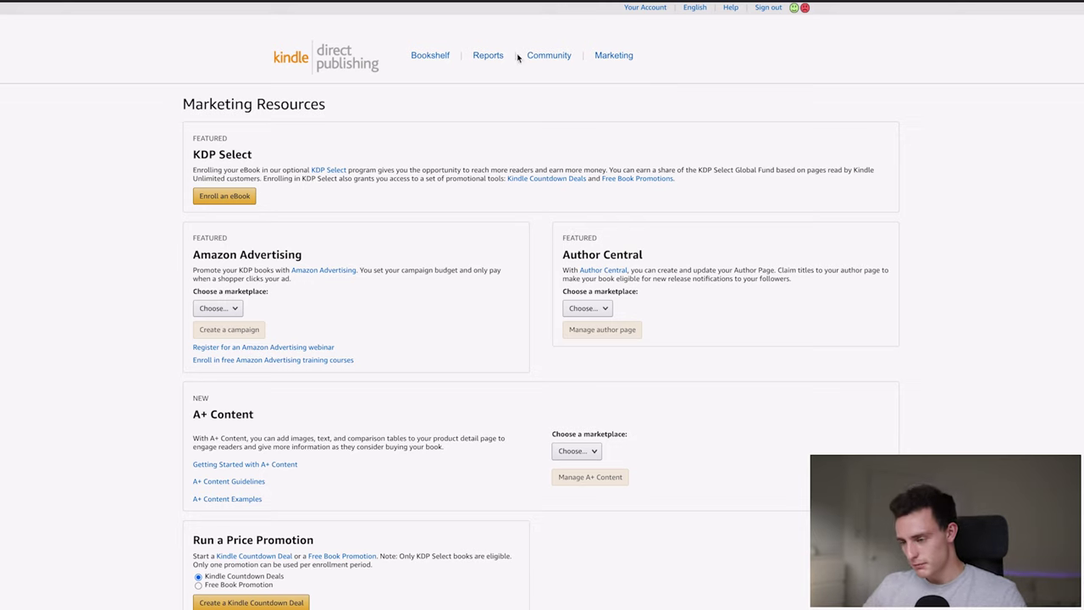
Step: On the Marketing page, choose Amazon.com as the A+ marketplace and manage A+ Content
left_click(611, 55)
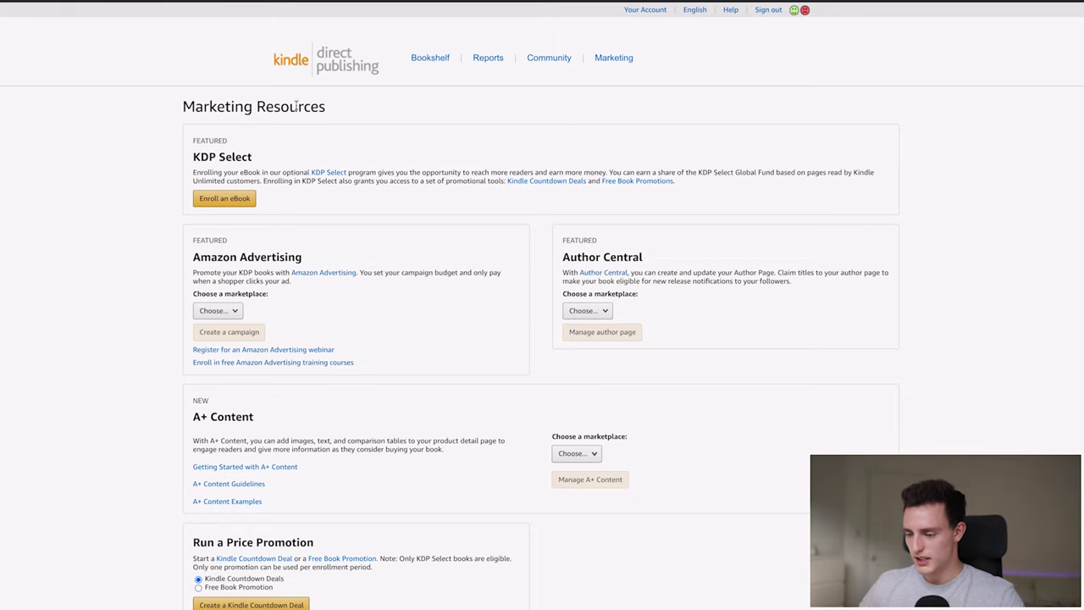
scroll(409, 165, "down", 3)
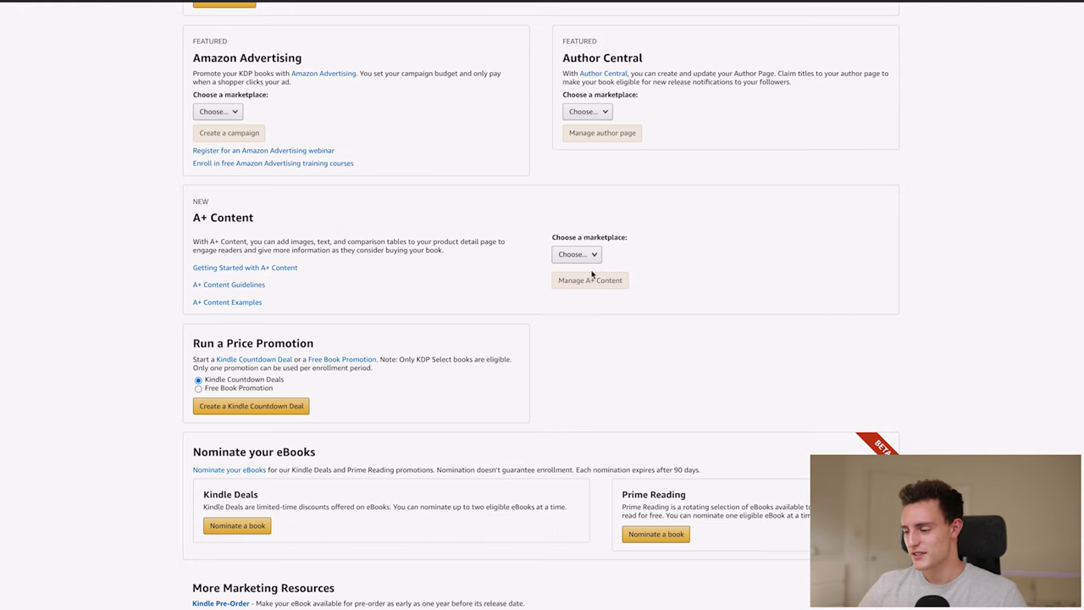
left_click(577, 254)
left_click(580, 266)
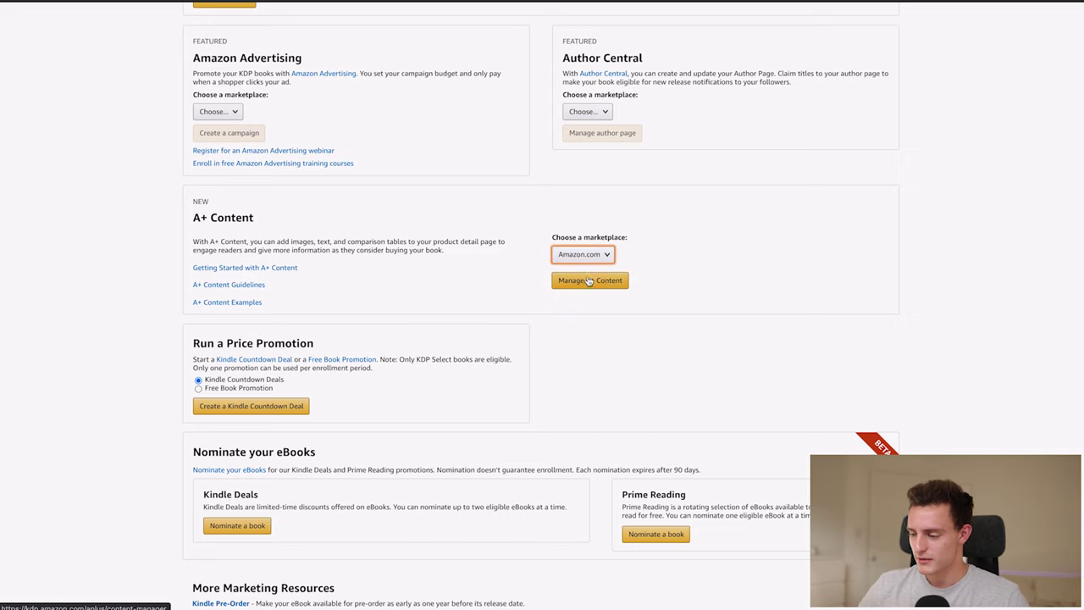
left_click(578, 283)
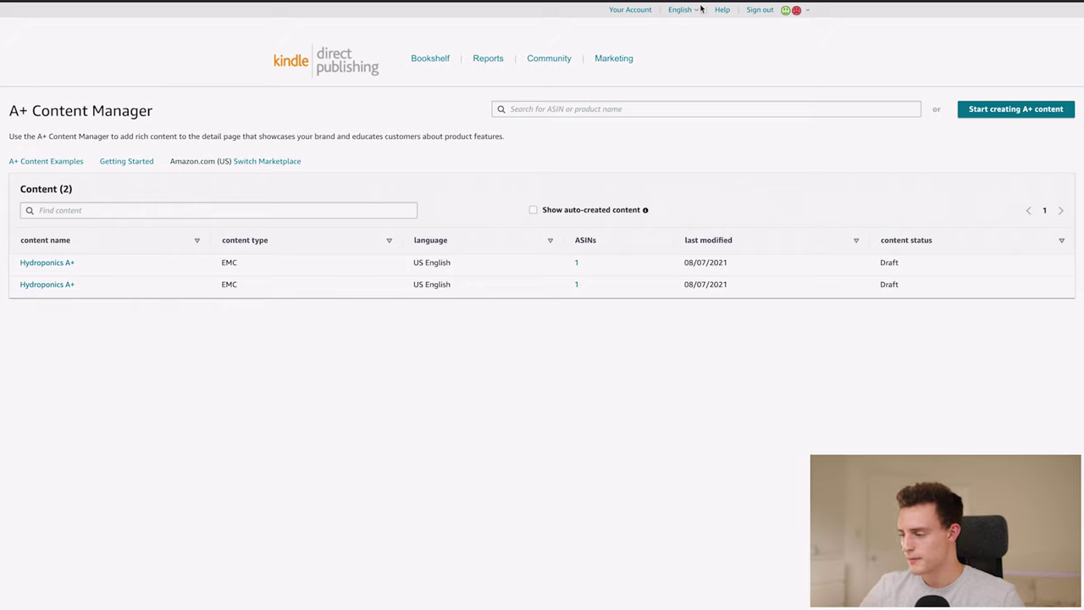
left_click(997, 113)
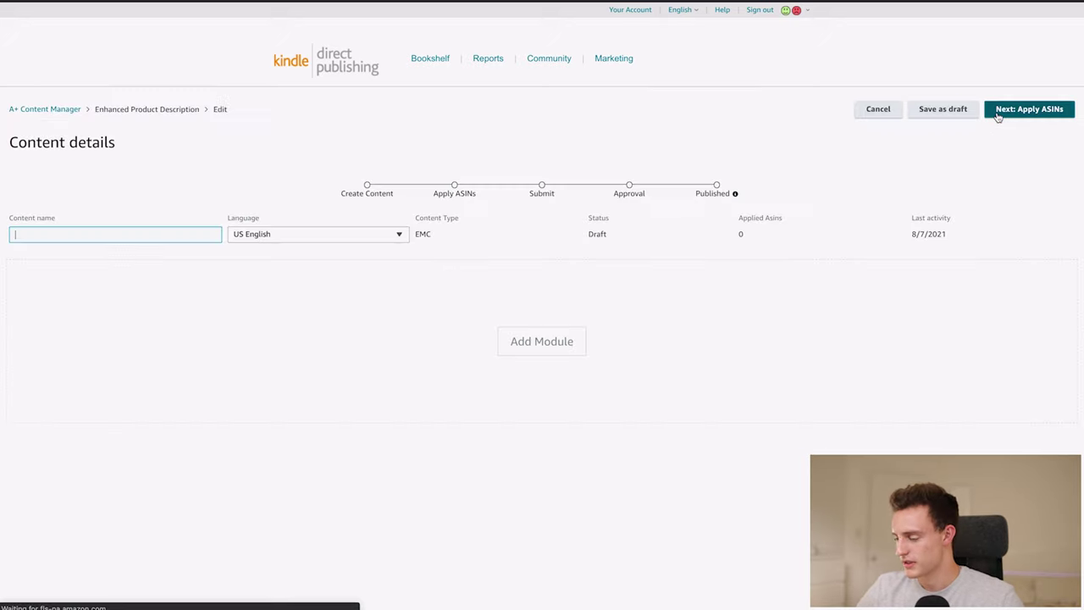
left_click(126, 236)
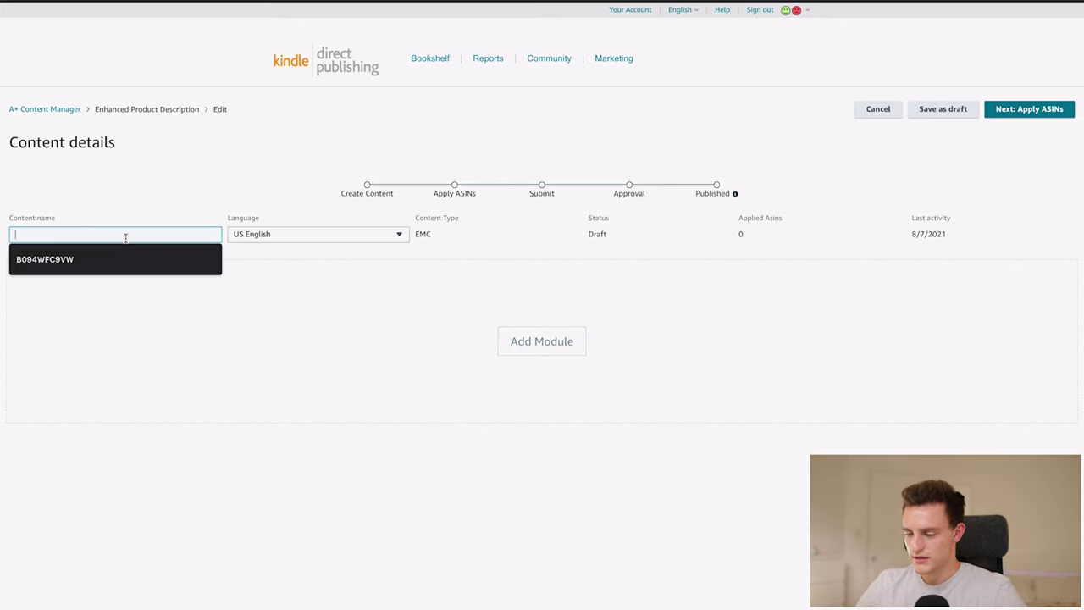
type("test")
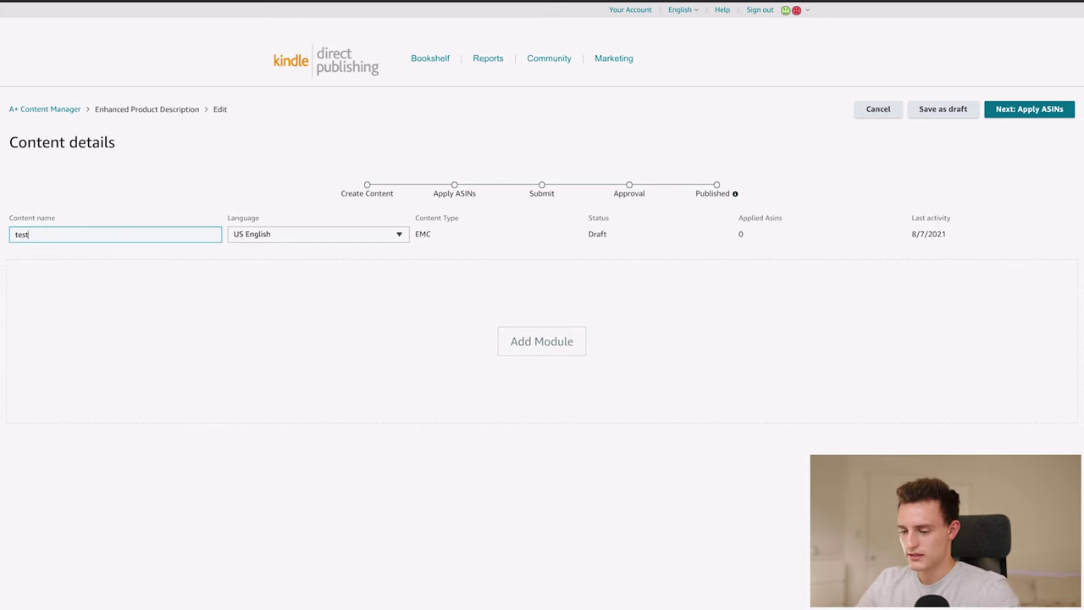
left_click(331, 286)
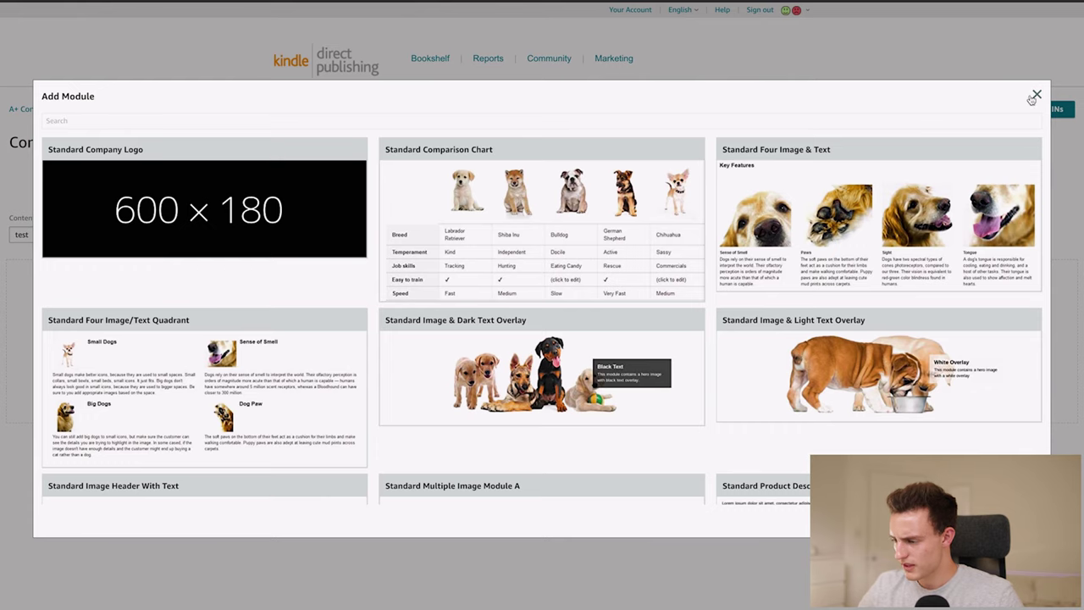
left_click(1037, 95)
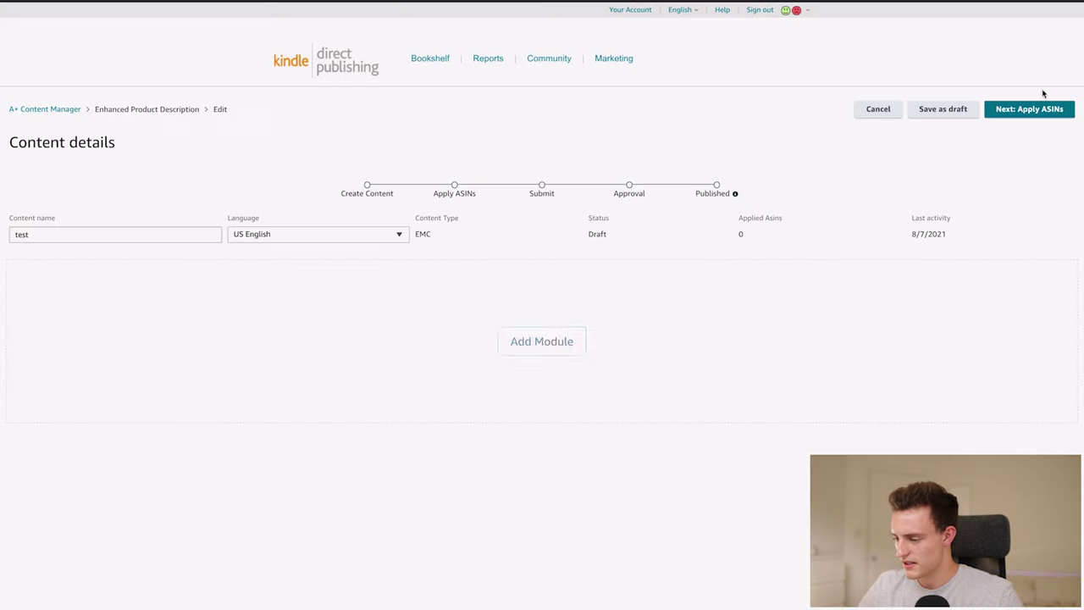
left_click(566, 334)
scroll(537, 347, "down", 8)
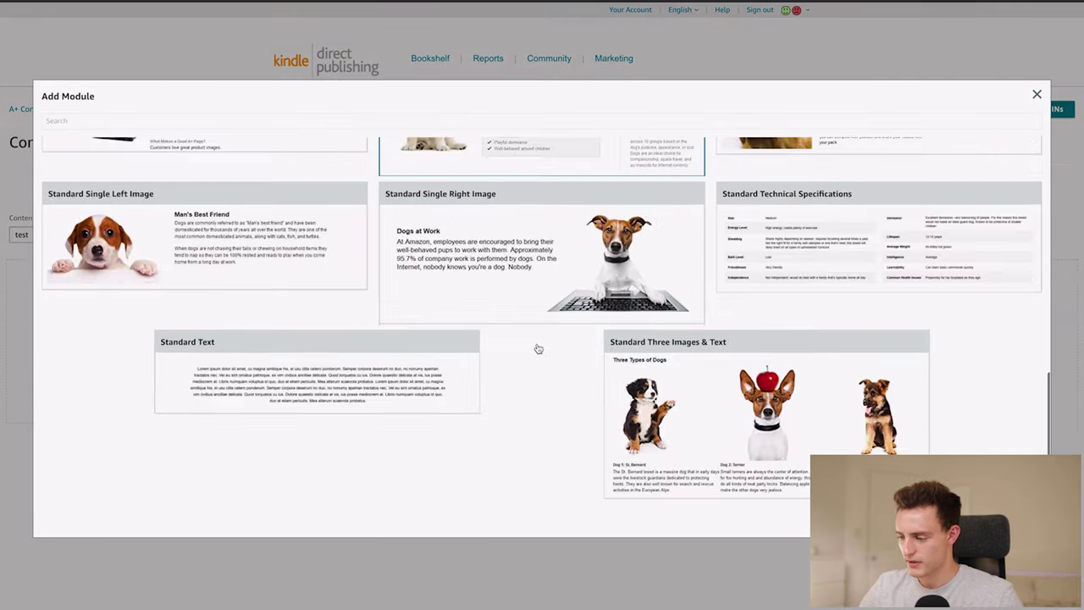
scroll(537, 347, "up", 8)
left_click(1036, 94)
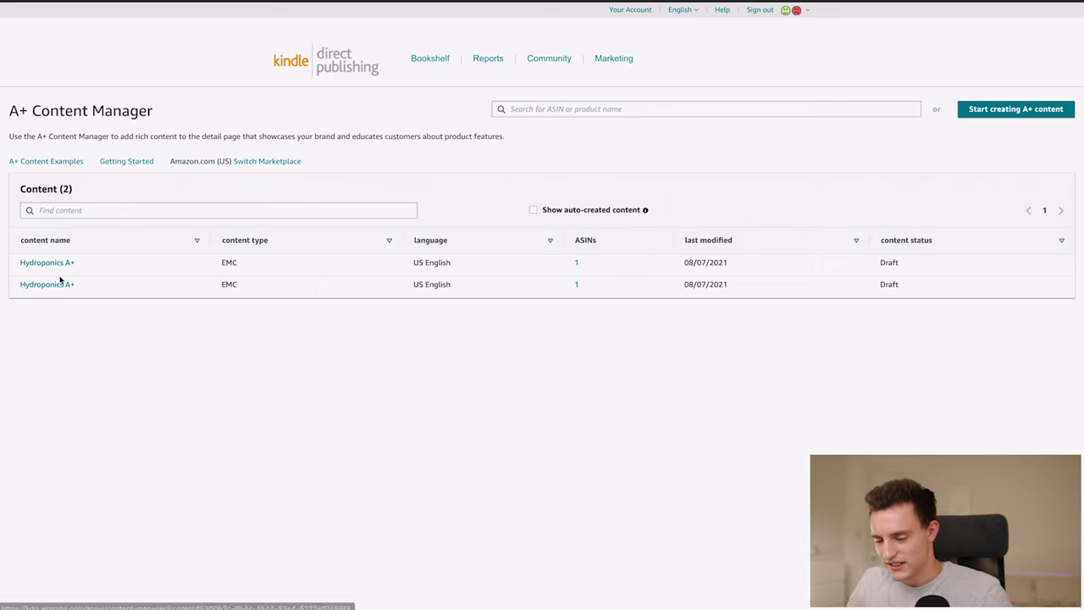
Step: Open the Hydroponics A+ draft and look over its modules
left_click(56, 268)
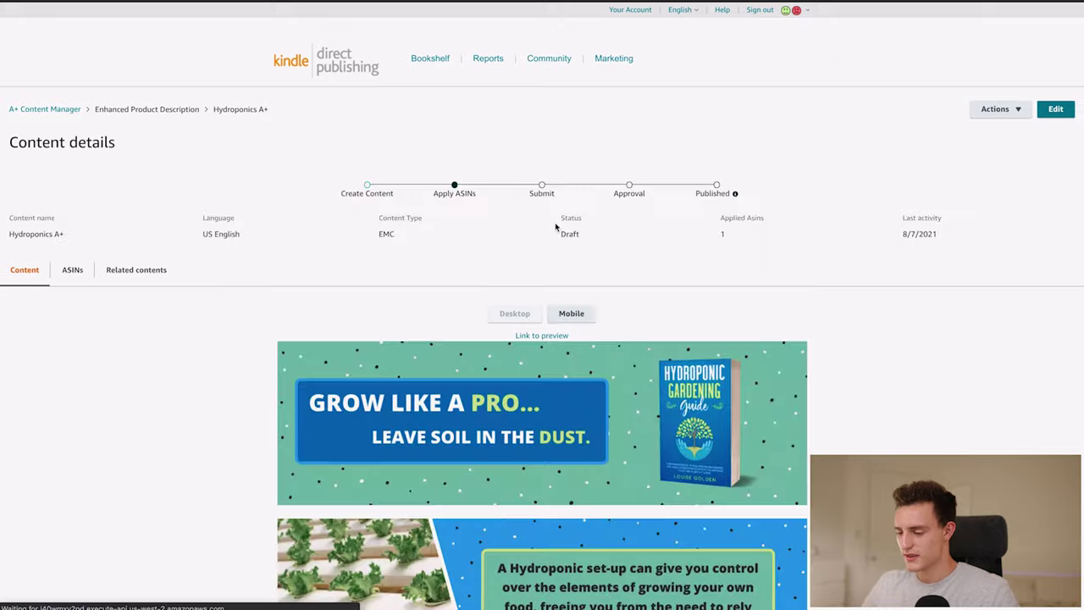
scroll(554, 225, "down", 3)
scroll(554, 224, "up", 3)
scroll(555, 227, "down", 5)
scroll(555, 227, "up", 1)
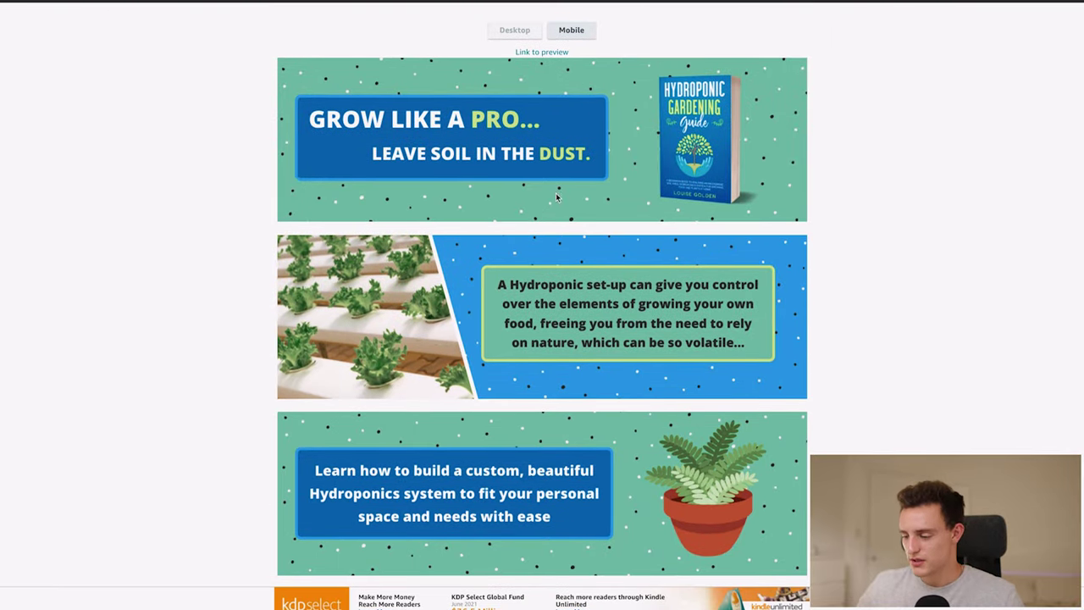
scroll(553, 148, "up", 3)
scroll(556, 174, "down", 3)
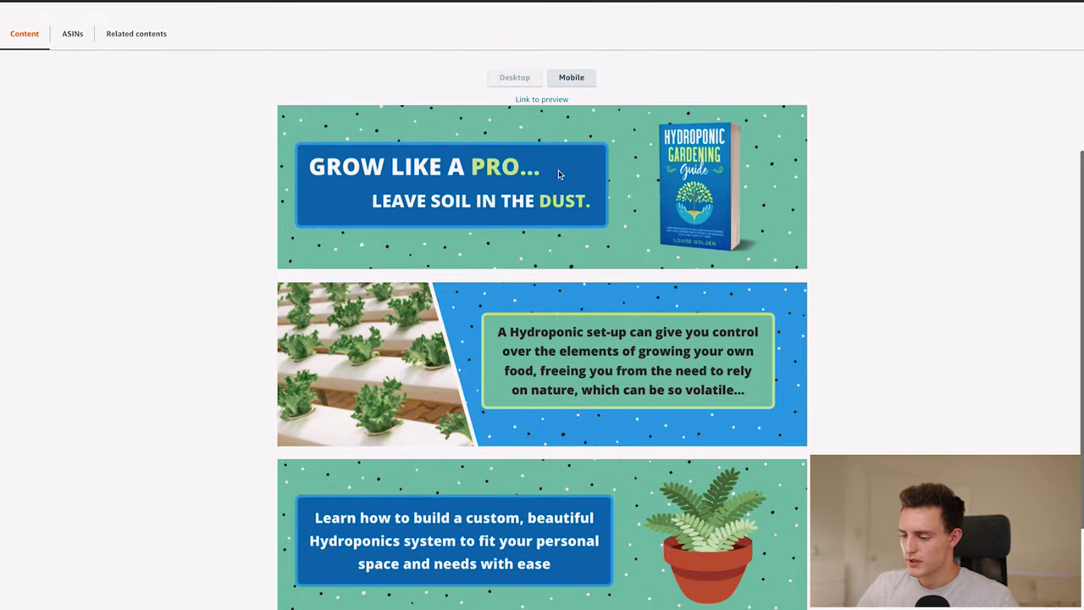
scroll(543, 462, "up", 3)
scroll(543, 463, "down", 3)
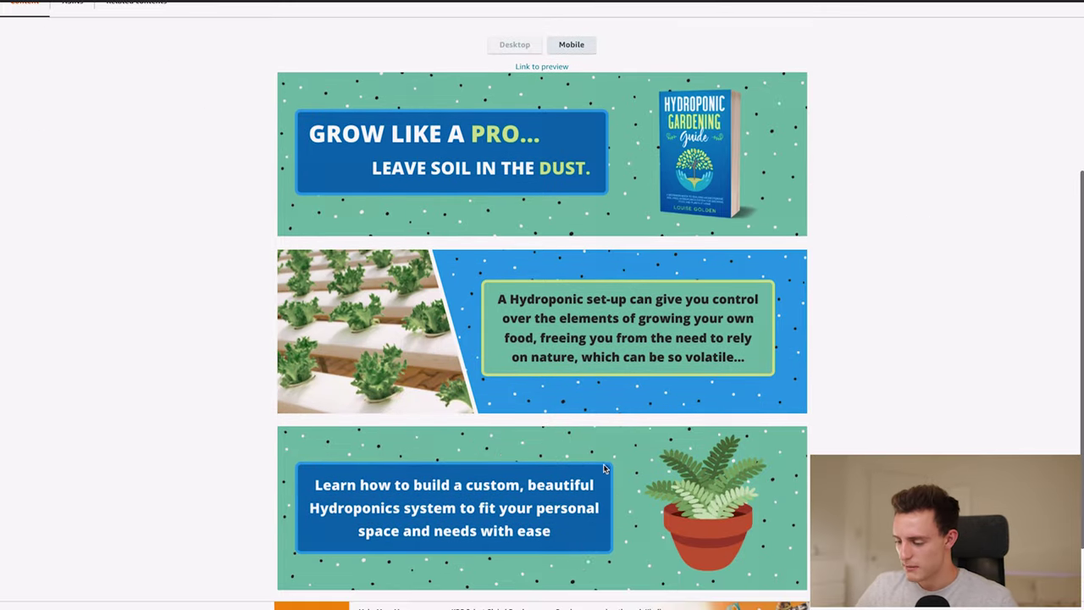
scroll(855, 48, "up", 3)
Step: Switch the draft to editing and add a Standard Image & Dark Text Overlay module
left_click(1055, 15)
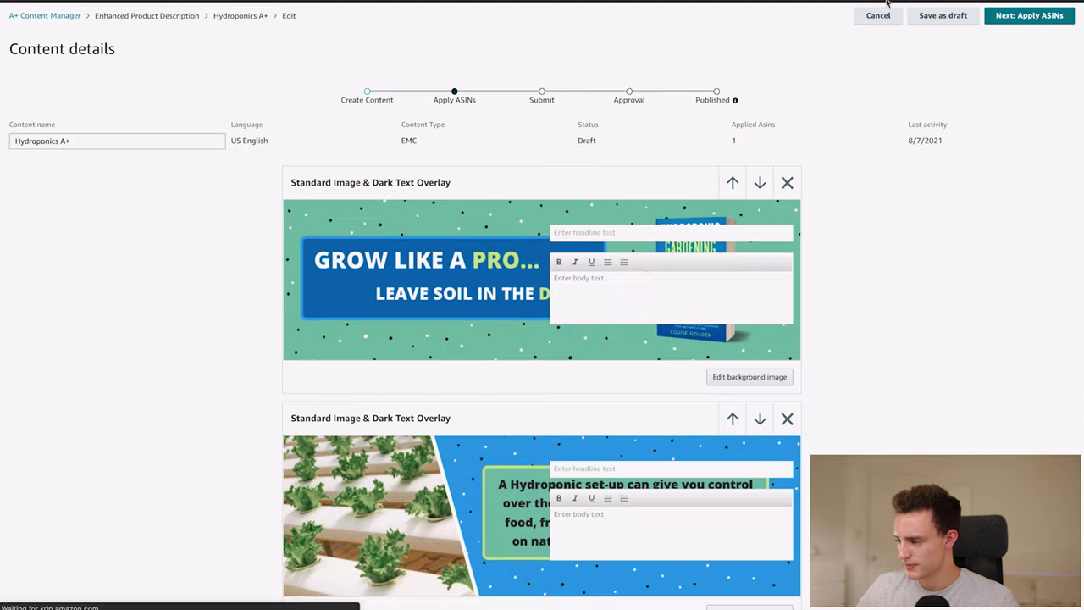
scroll(688, 424, "down", 3)
scroll(690, 447, "down", 3)
scroll(690, 443, "up", 4)
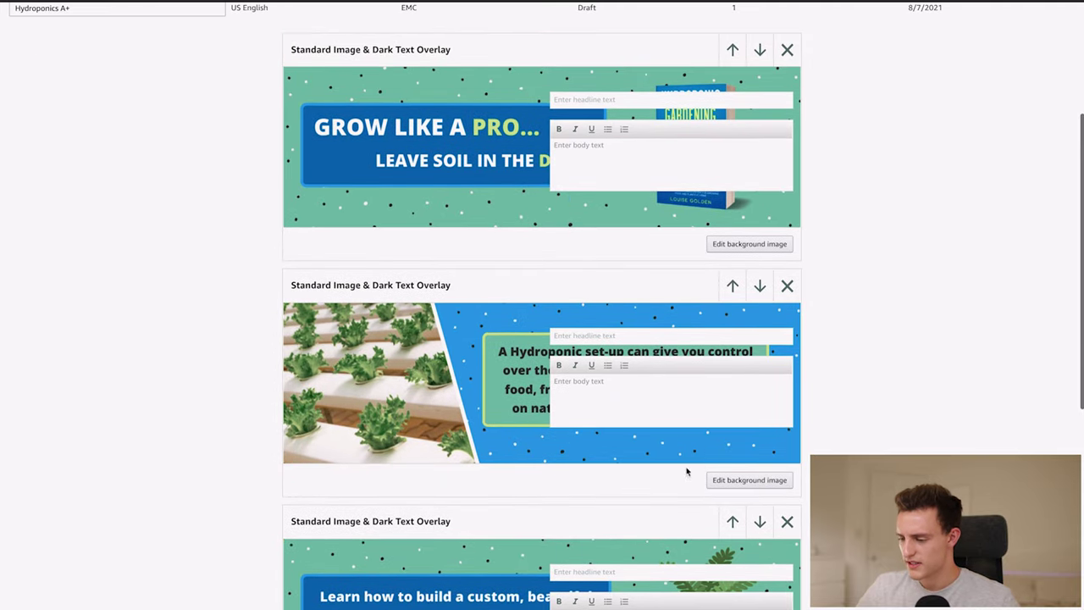
scroll(709, 302, "down", 4)
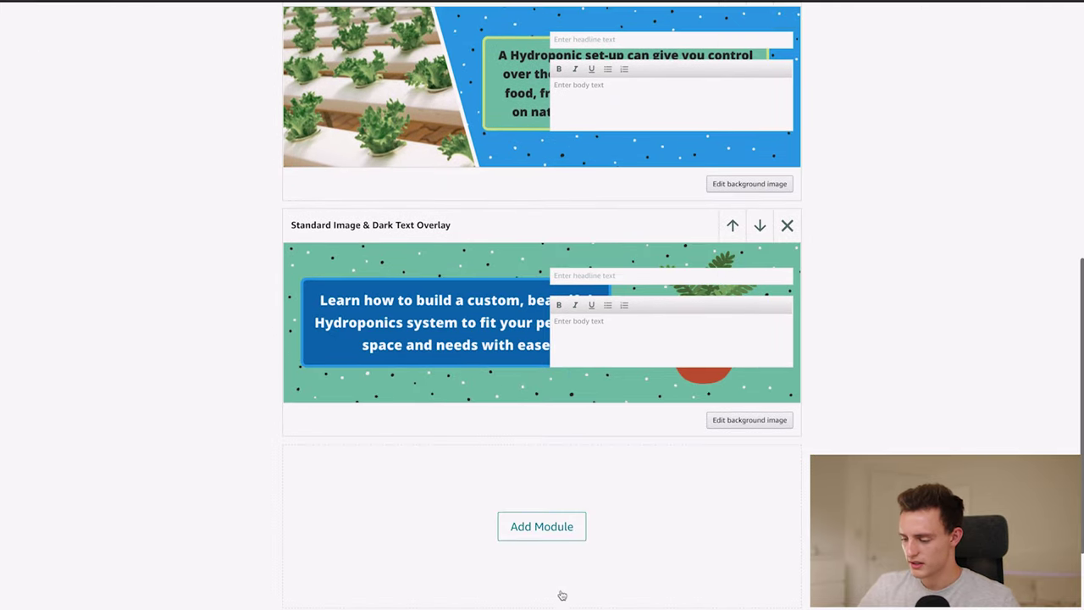
left_click(572, 525)
scroll(573, 352, "down", 1)
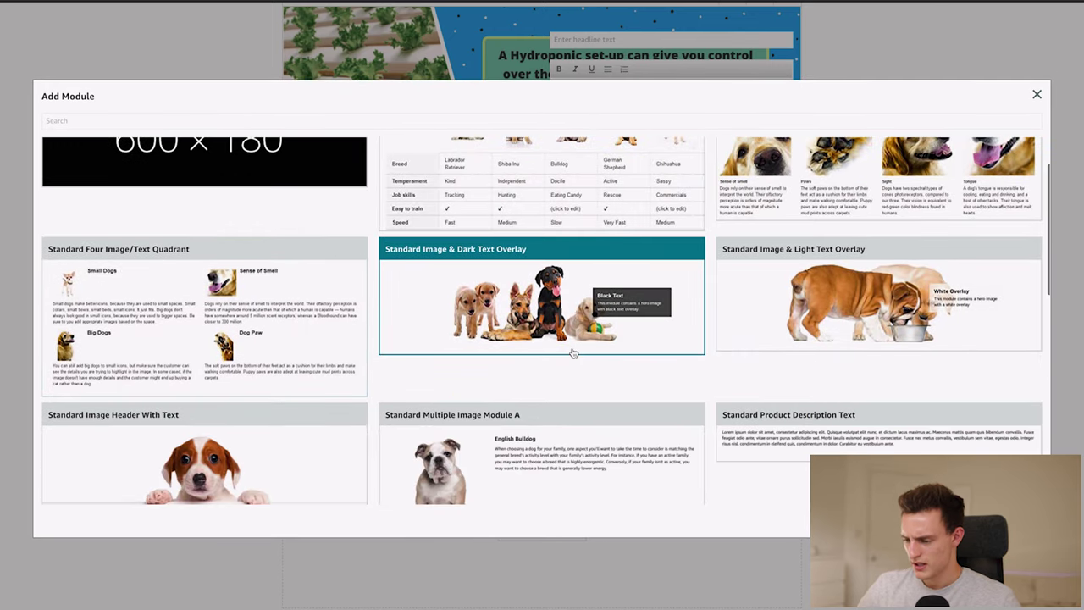
left_click(528, 262)
scroll(555, 421, "down", 3)
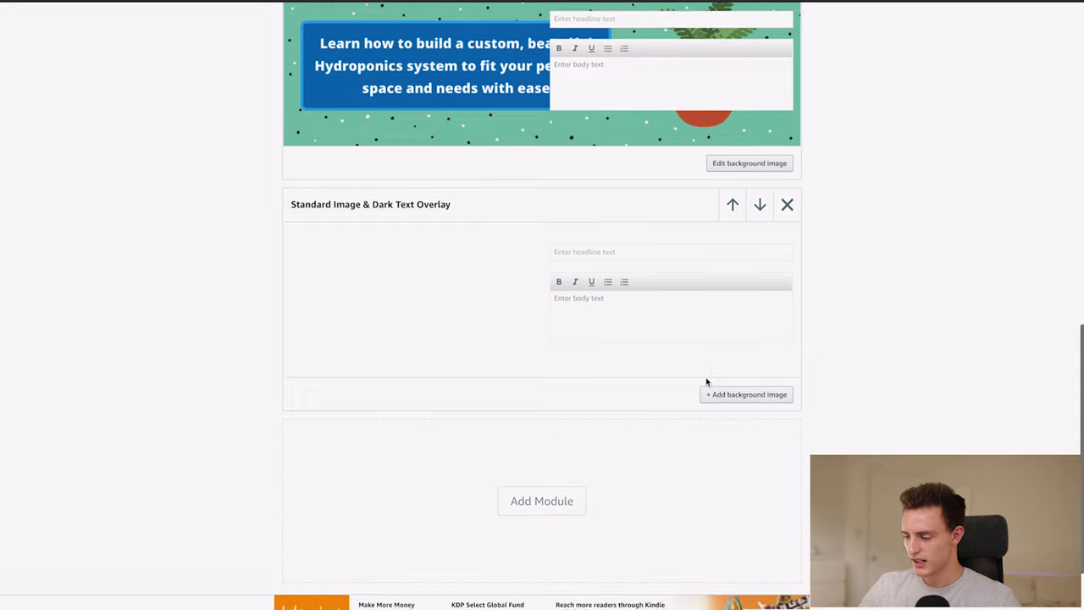
Step: Set Untitled design.png (minimum 970px x 300px) as the module's background image with descriptive keywords
left_click(742, 398)
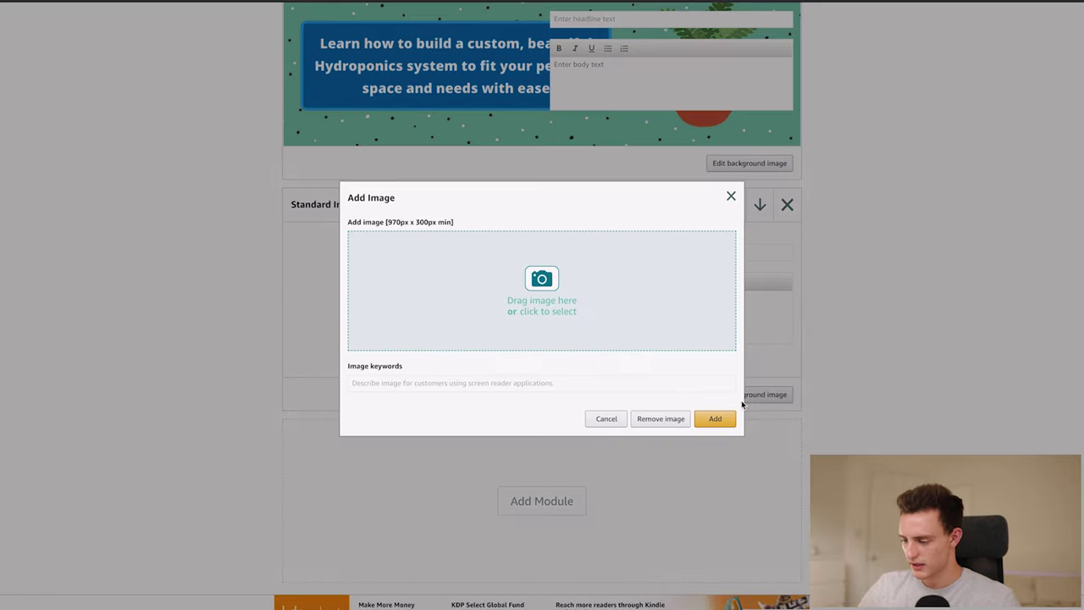
left_click(562, 291)
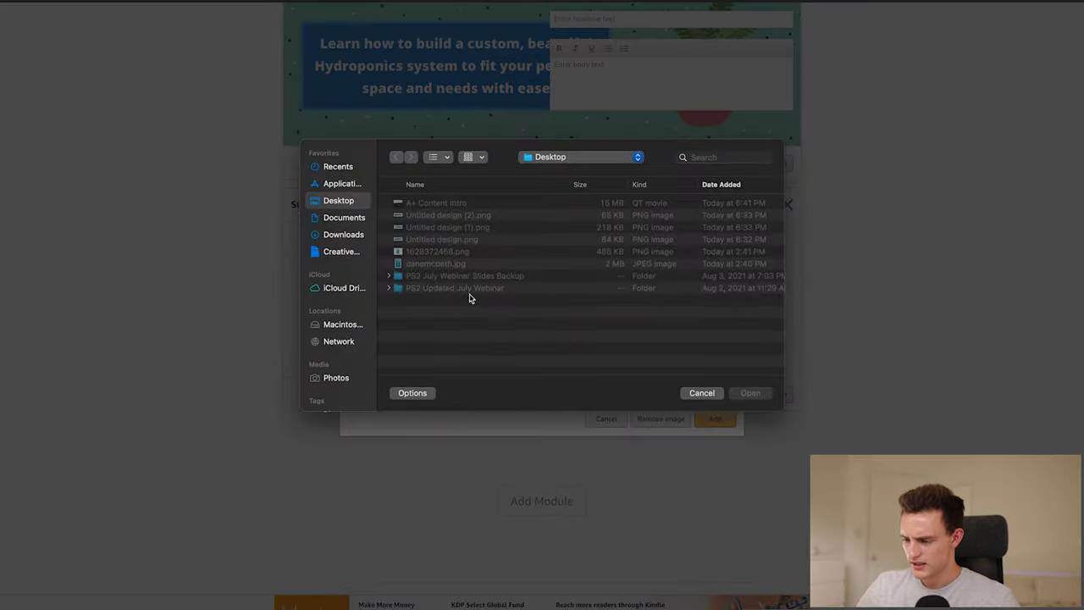
left_click(685, 394)
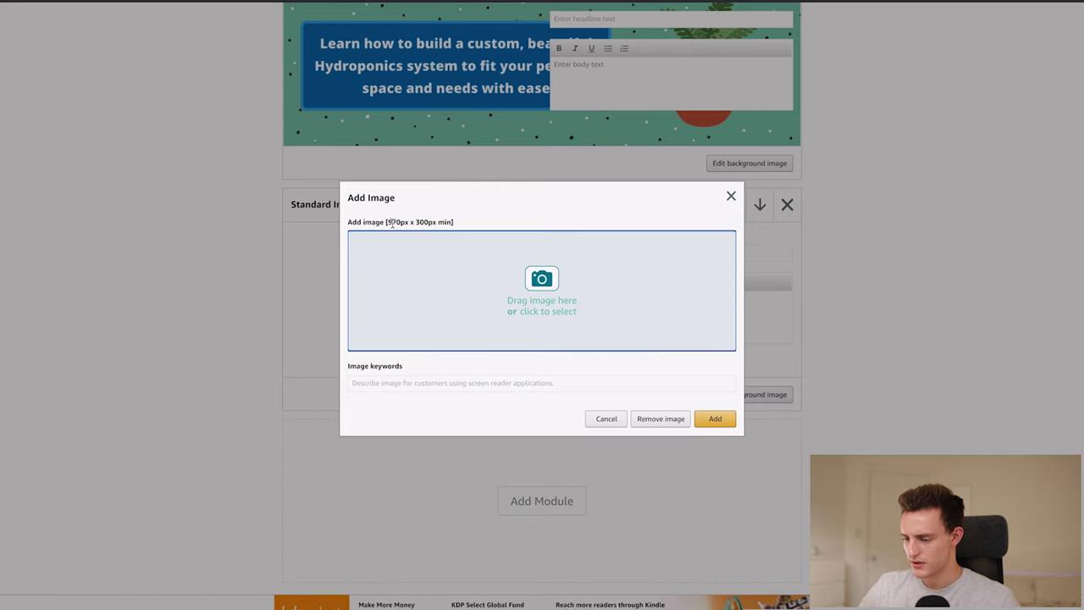
left_click_drag(391, 222, 440, 220)
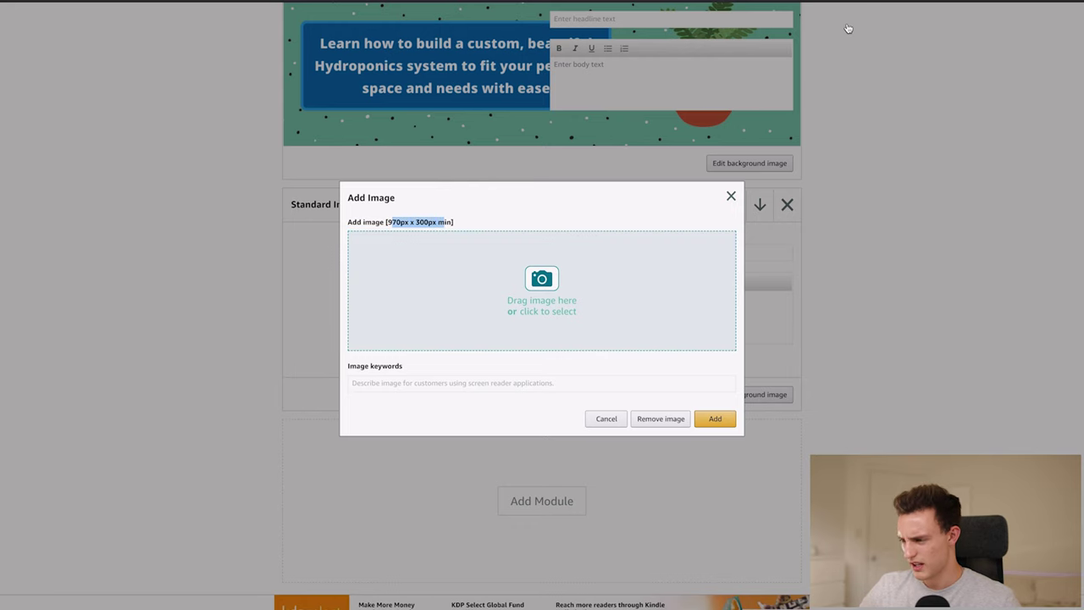
left_click(649, 276)
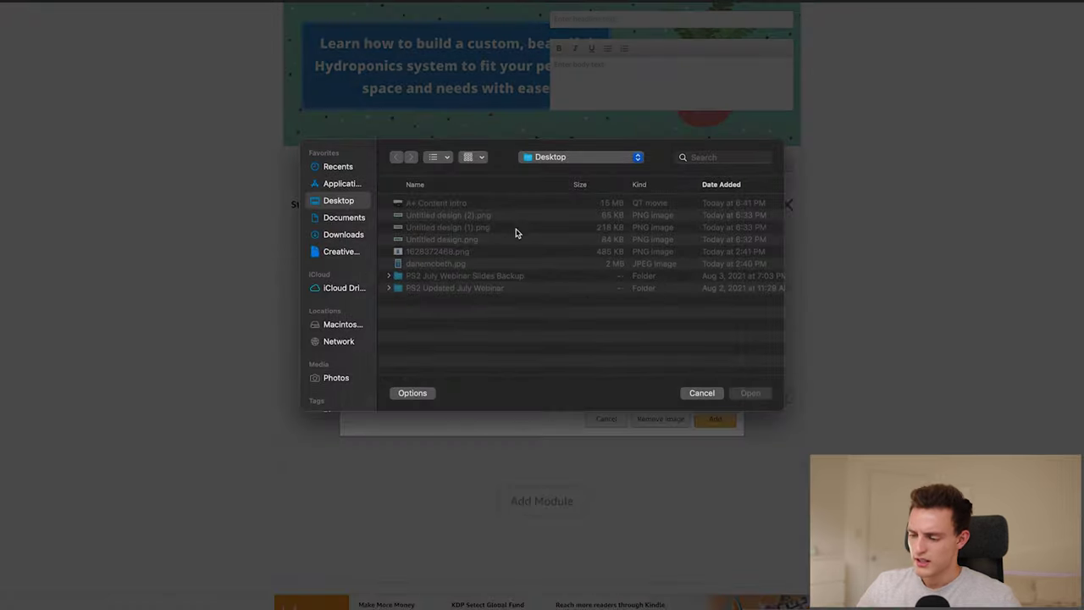
left_click(467, 241)
double_click(466, 242)
left_click(501, 381)
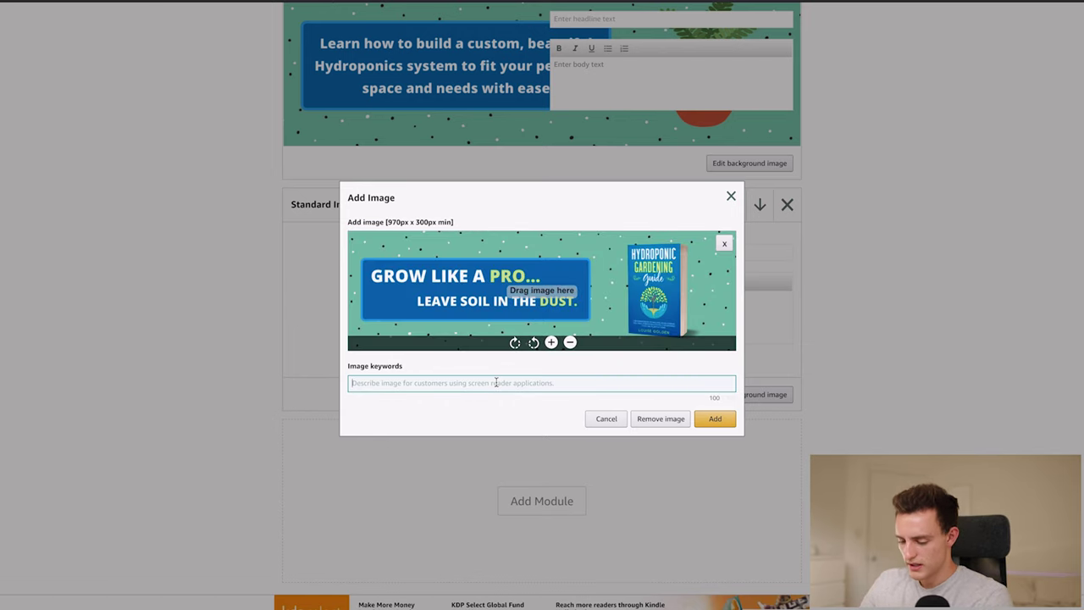
type("G")
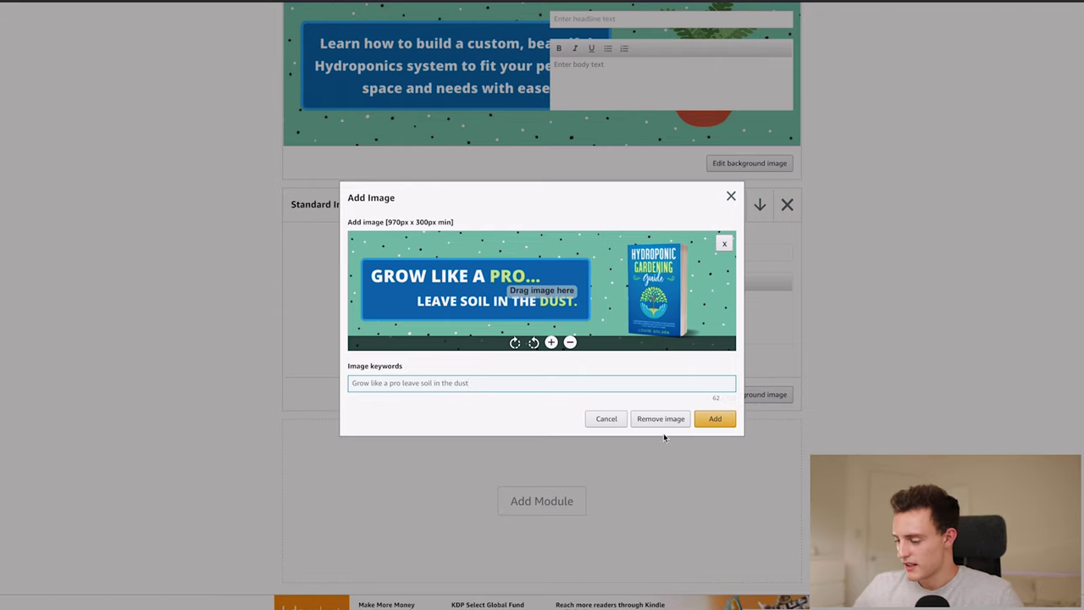
left_click(715, 418)
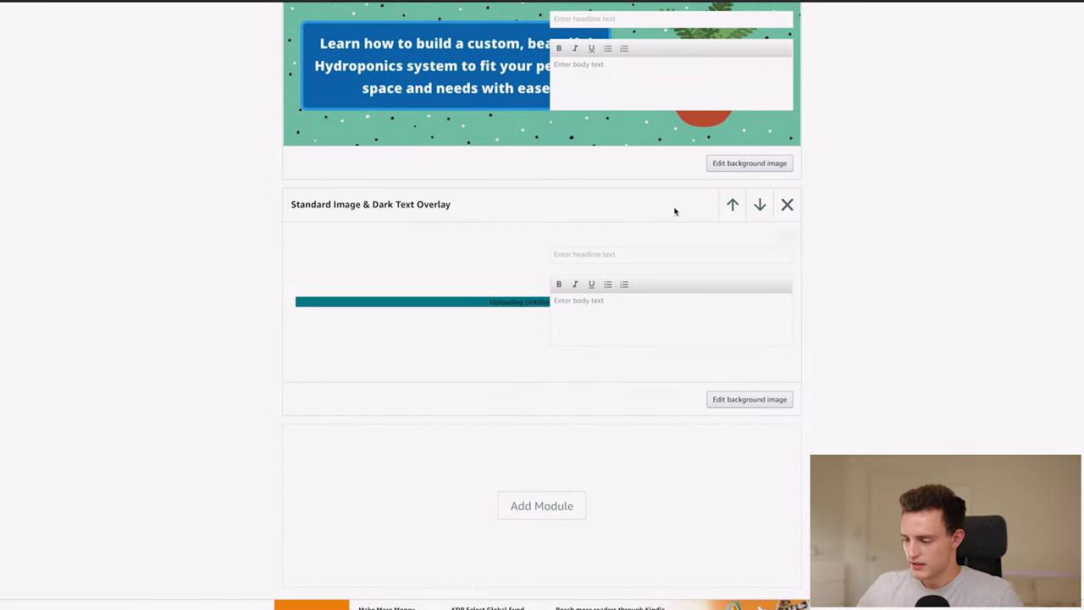
Step: Save the draft, then delete the duplicate Grow Like a Pro module
scroll(675, 212, "up", 10)
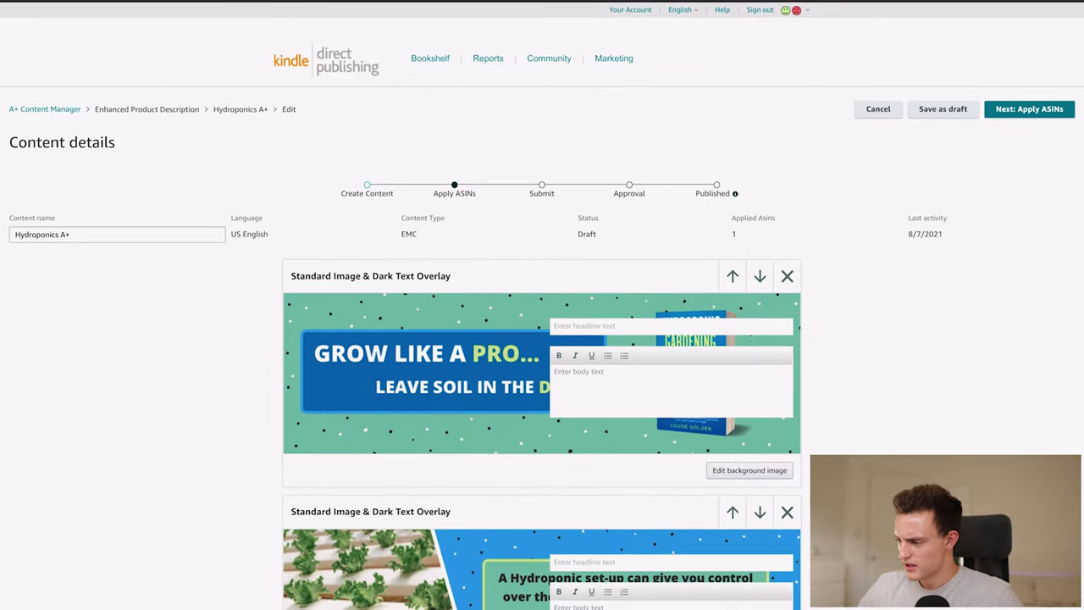
left_click(944, 116)
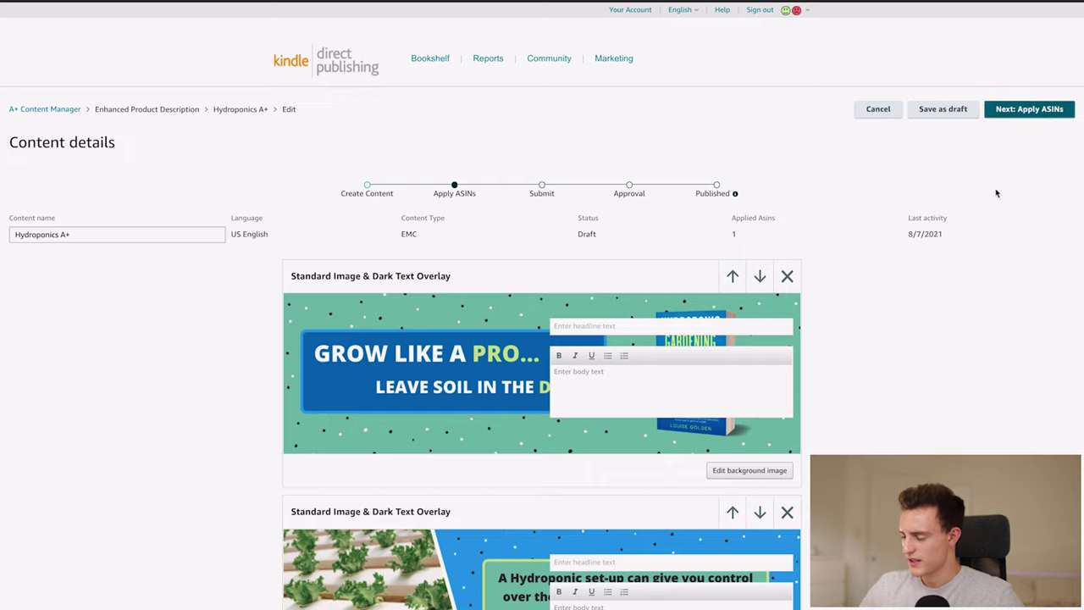
scroll(974, 246, "down", 15)
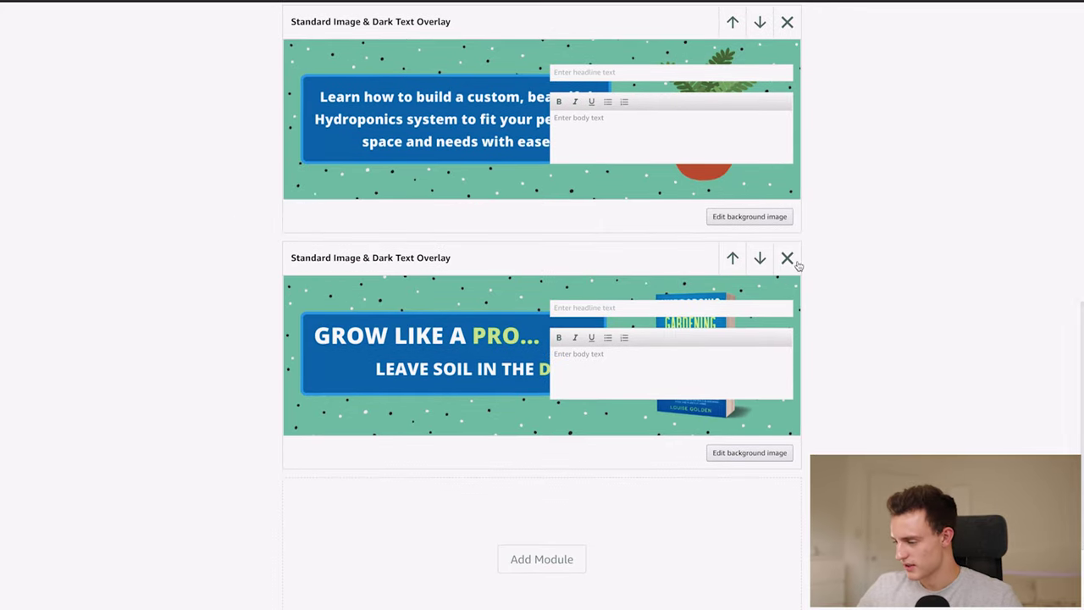
left_click(786, 258)
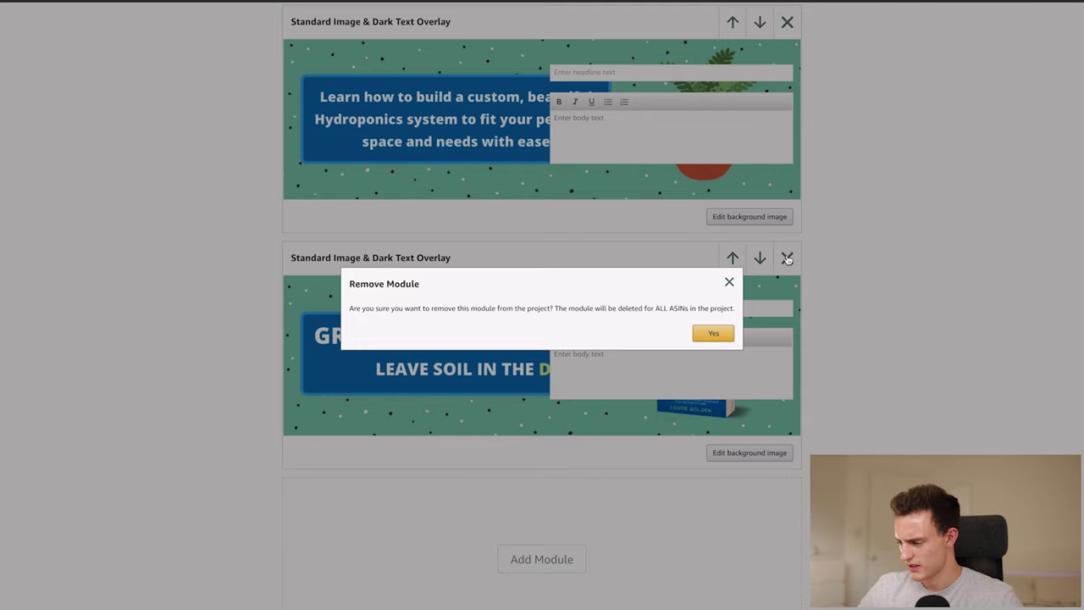
left_click(712, 331)
Step: Scroll back to the top and save the A+ content as a draft again
scroll(791, 292, "up", 3)
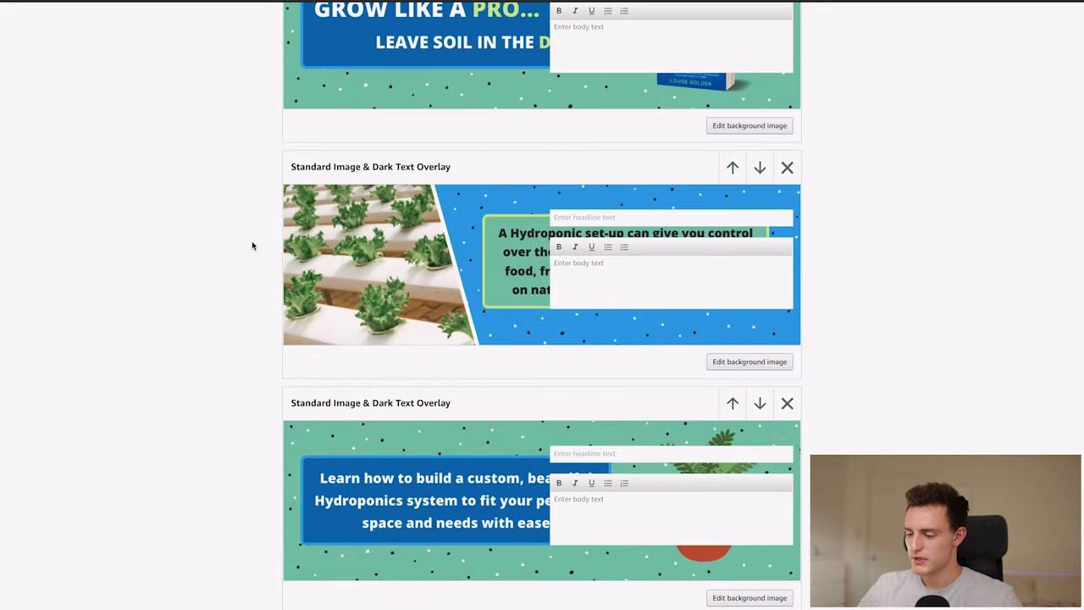
scroll(251, 241, "up", 3)
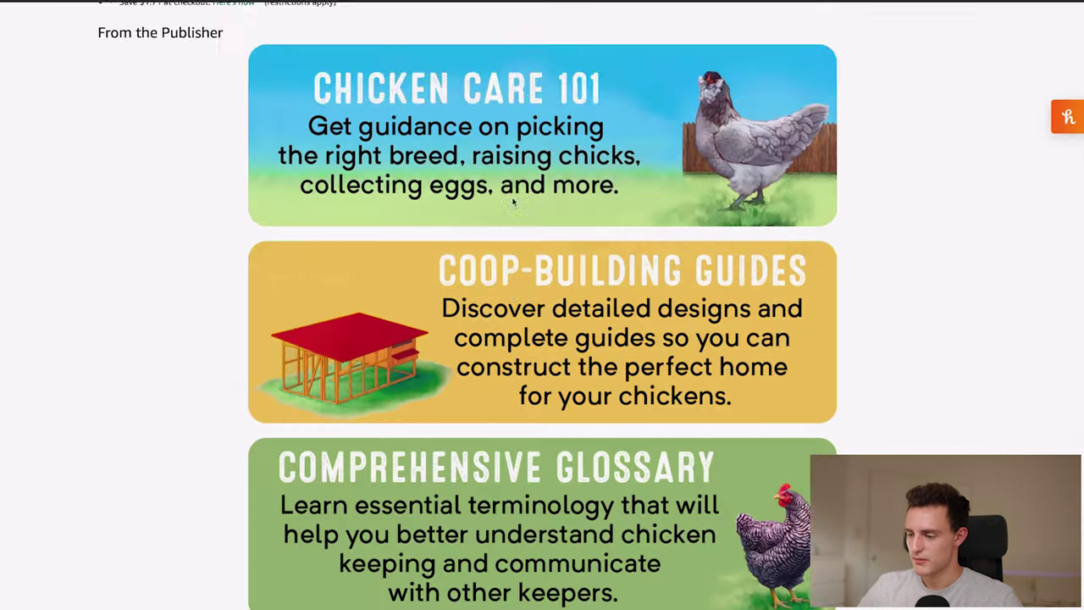
scroll(512, 203, "down", 5)
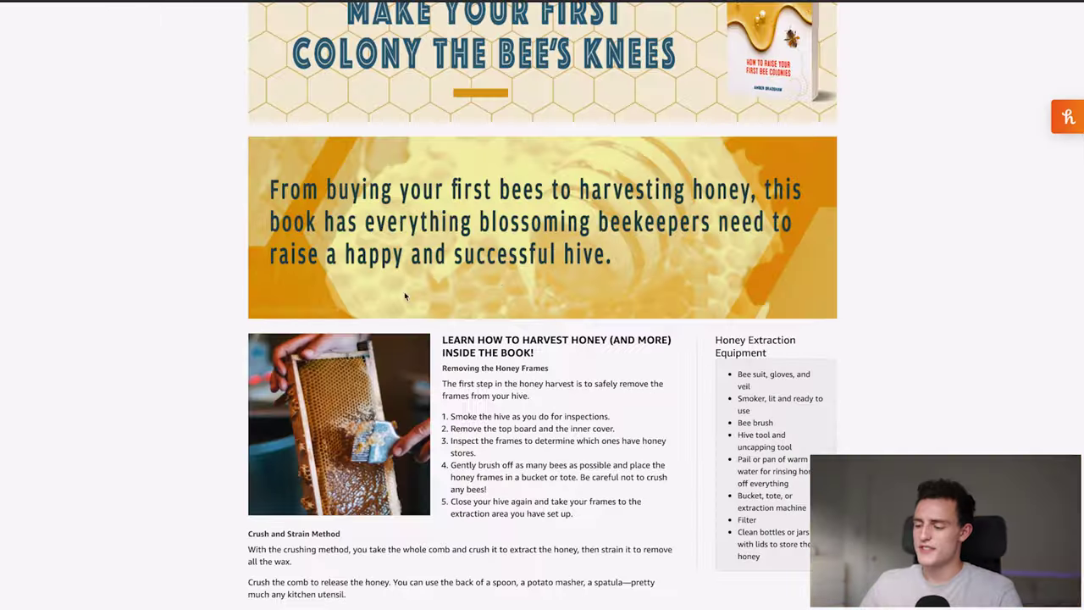
scroll(550, 193, "up", 3)
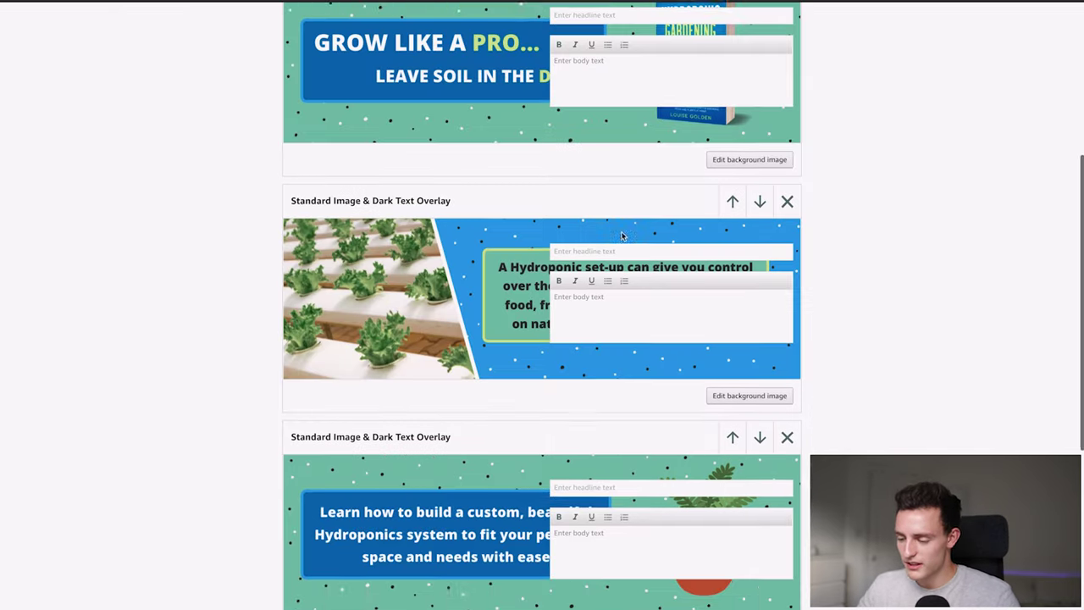
scroll(621, 233, "up", 3)
scroll(621, 236, "up", 3)
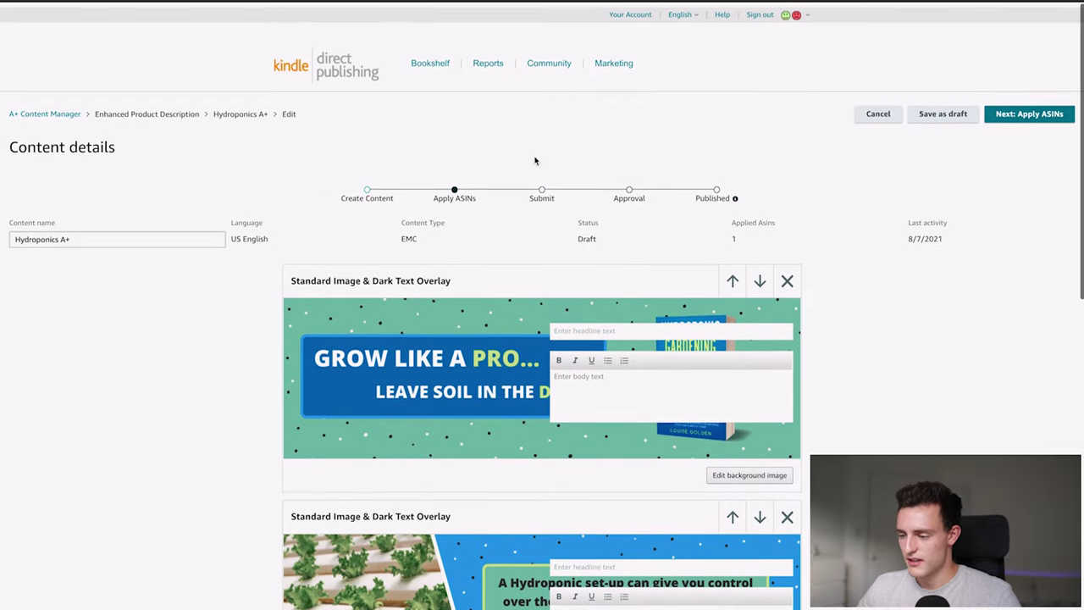
left_click(942, 32)
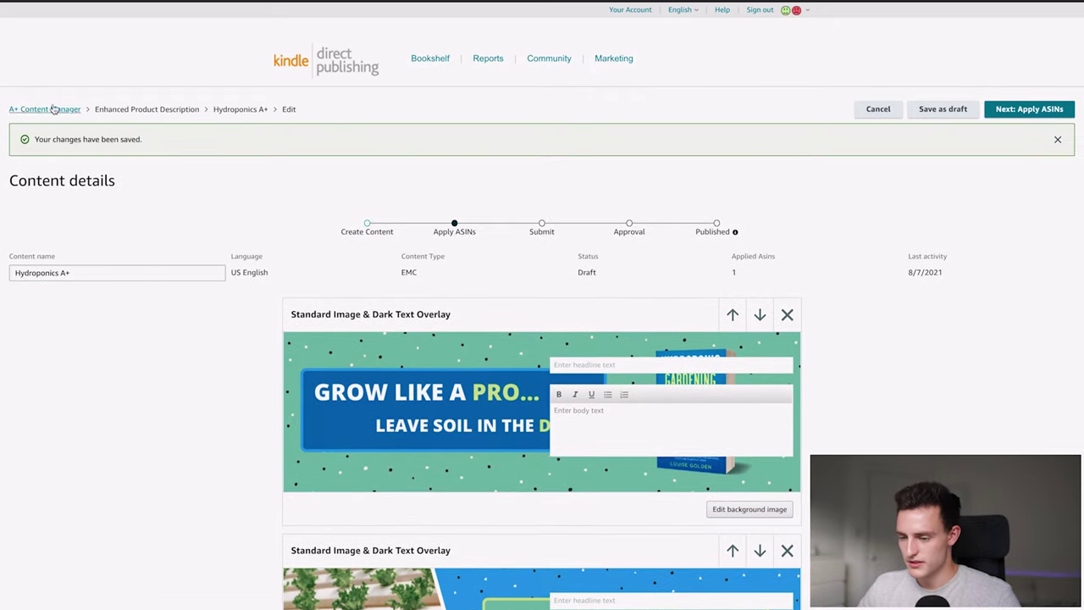
Step: Return to the A+ Content Manager, open Hydroponics A+, and scroll through its preview
left_click(57, 108)
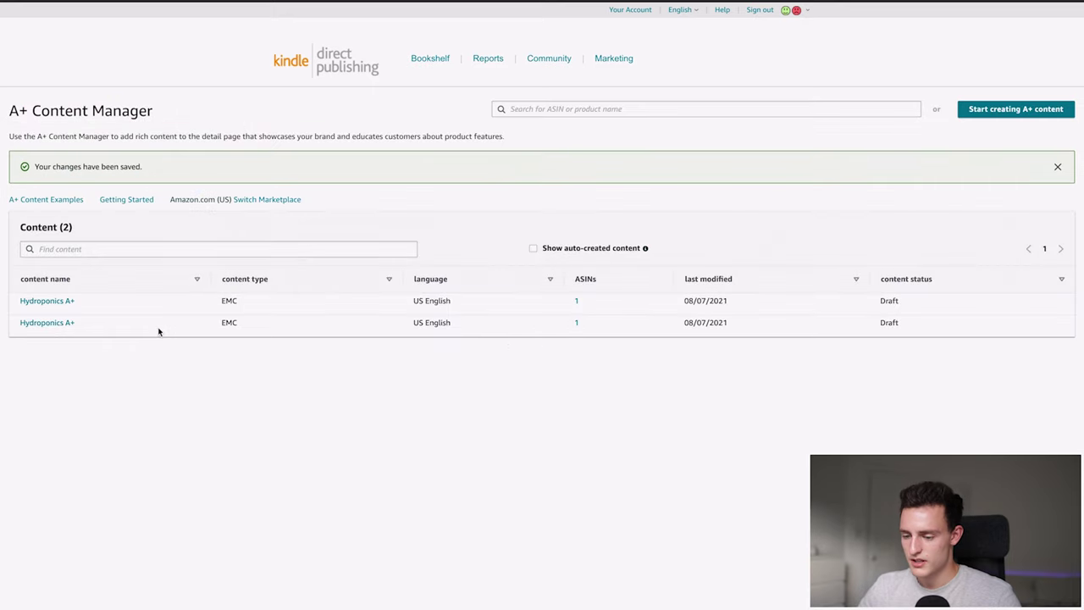
left_click(48, 324)
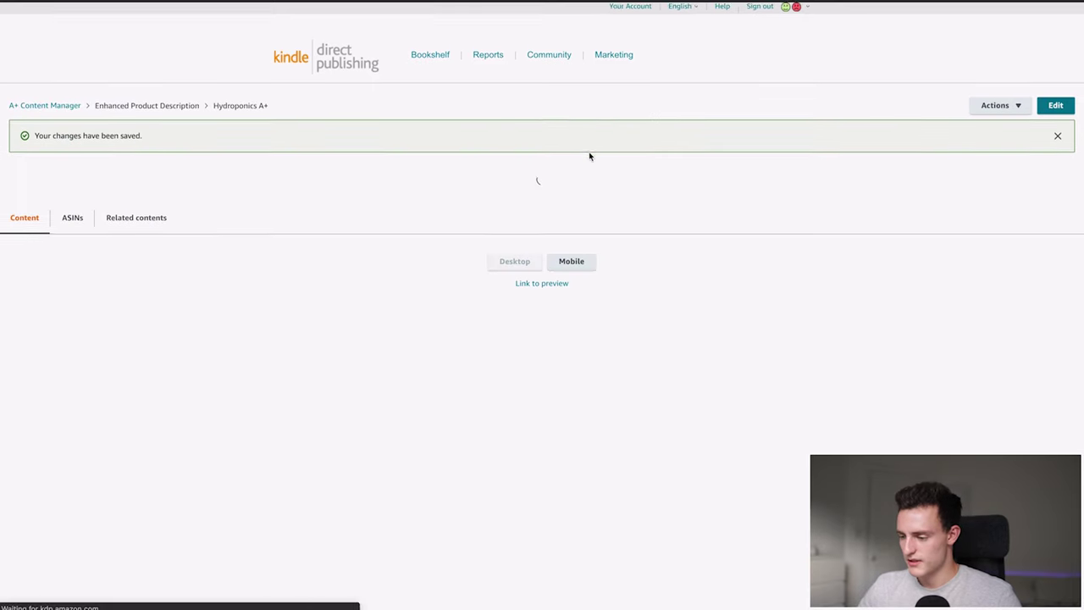
scroll(680, 373, "down", 3)
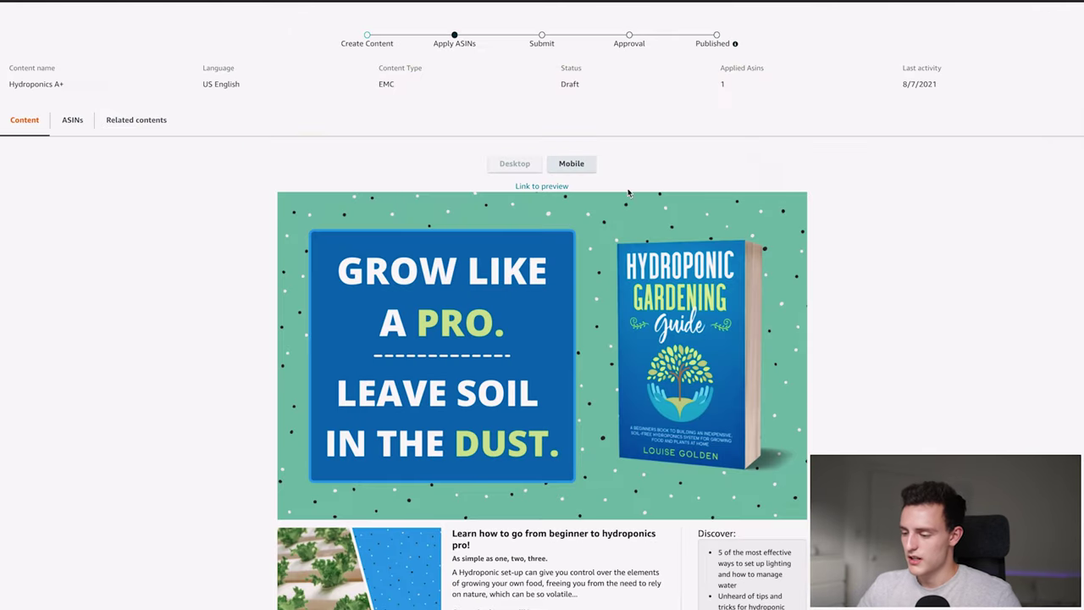
scroll(352, 351, "down", 1)
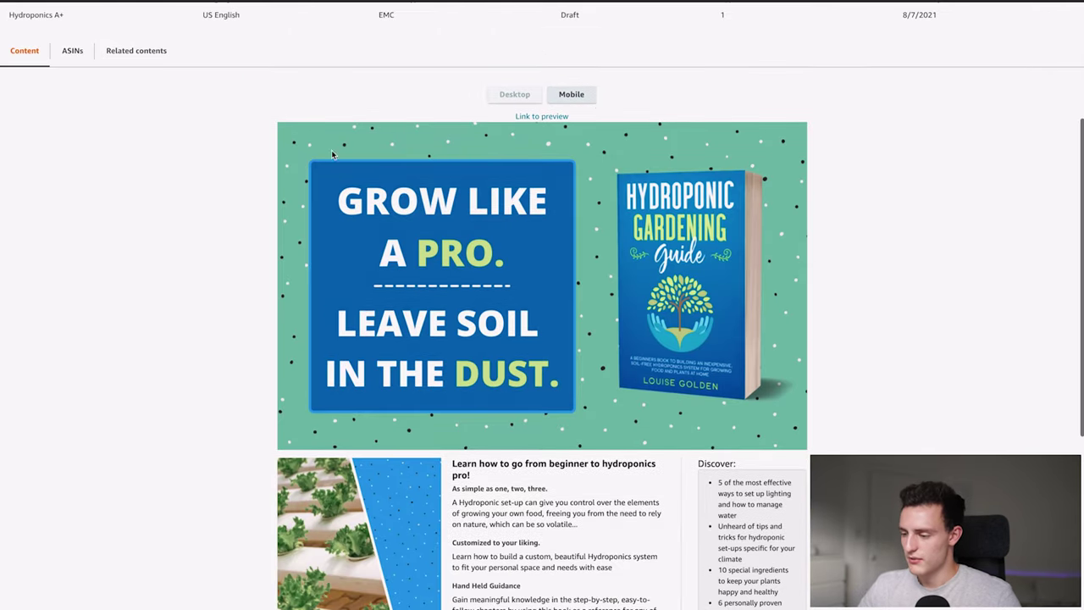
scroll(797, 250, "down", 5)
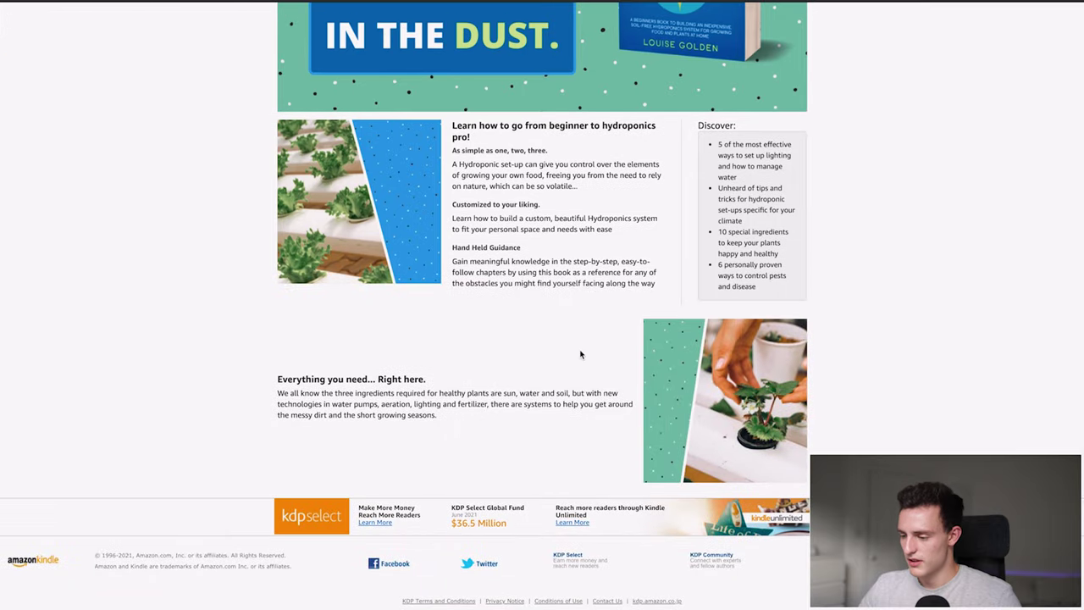
scroll(798, 254, "up", 8)
Step: Enter edit mode and review the Standard Image Header With Text, highlights and right-image modules
left_click(1055, 113)
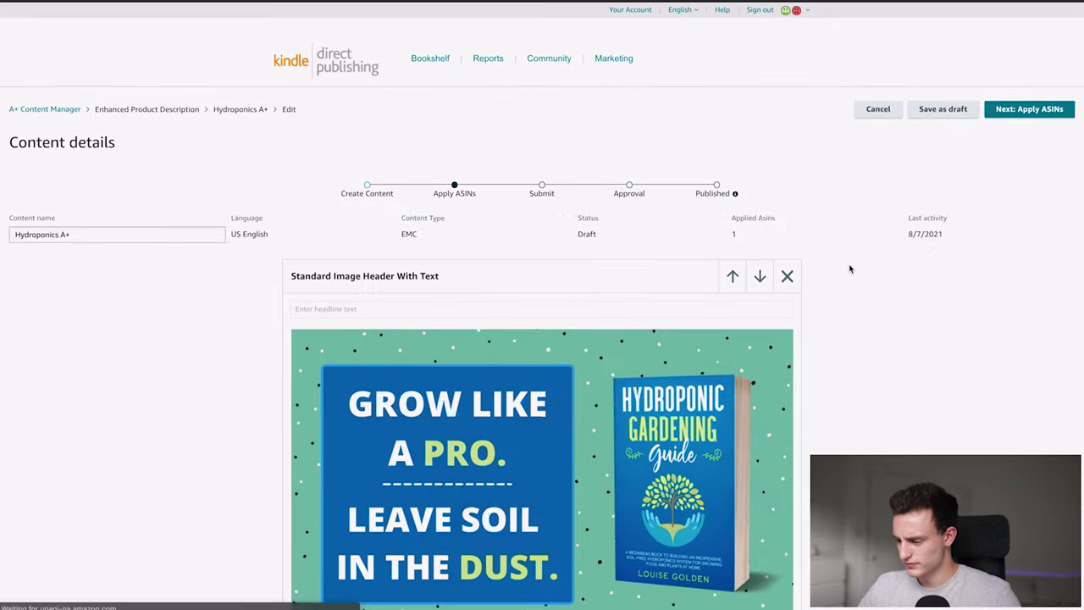
scroll(849, 268, "down", 4)
scroll(474, 171, "up", 2)
left_click_drag(291, 112, 441, 114)
scroll(445, 114, "down", 3)
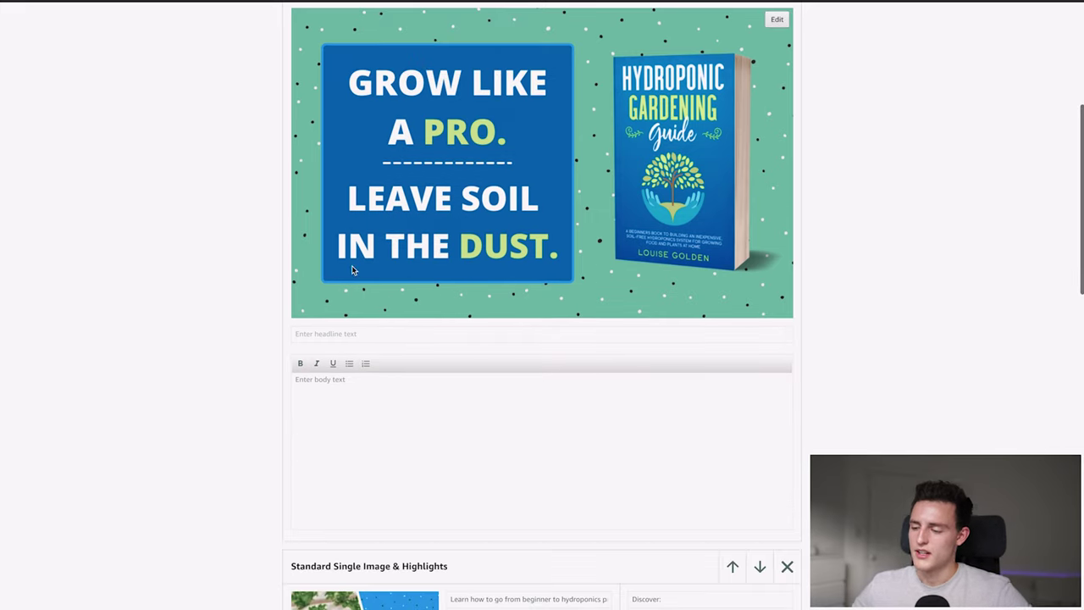
scroll(352, 265, "up", 3)
scroll(720, 367, "down", 5)
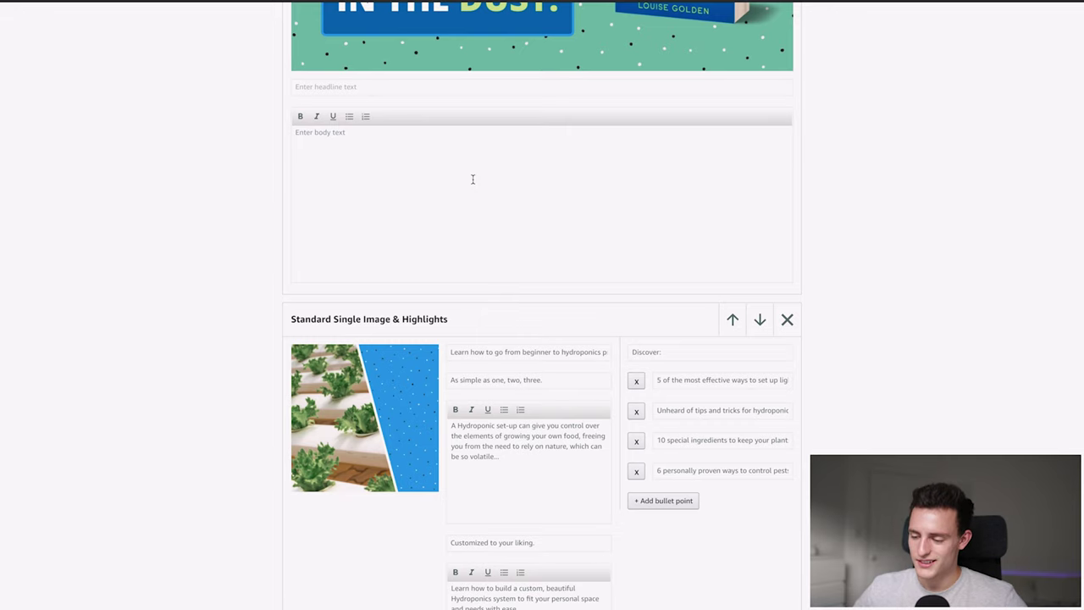
scroll(472, 178, "down", 3)
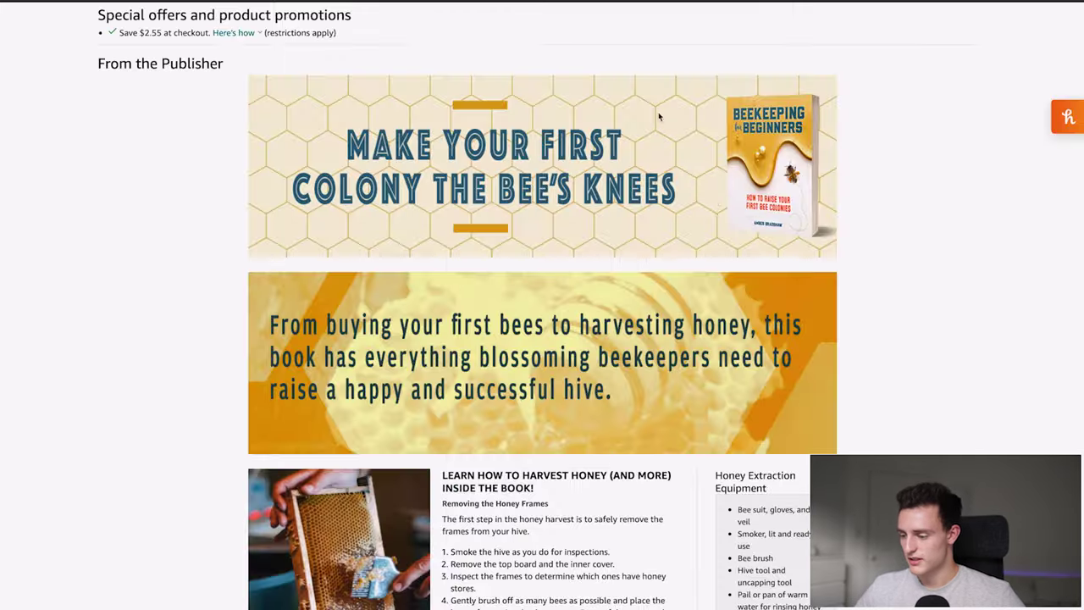
scroll(658, 113, "down", 4)
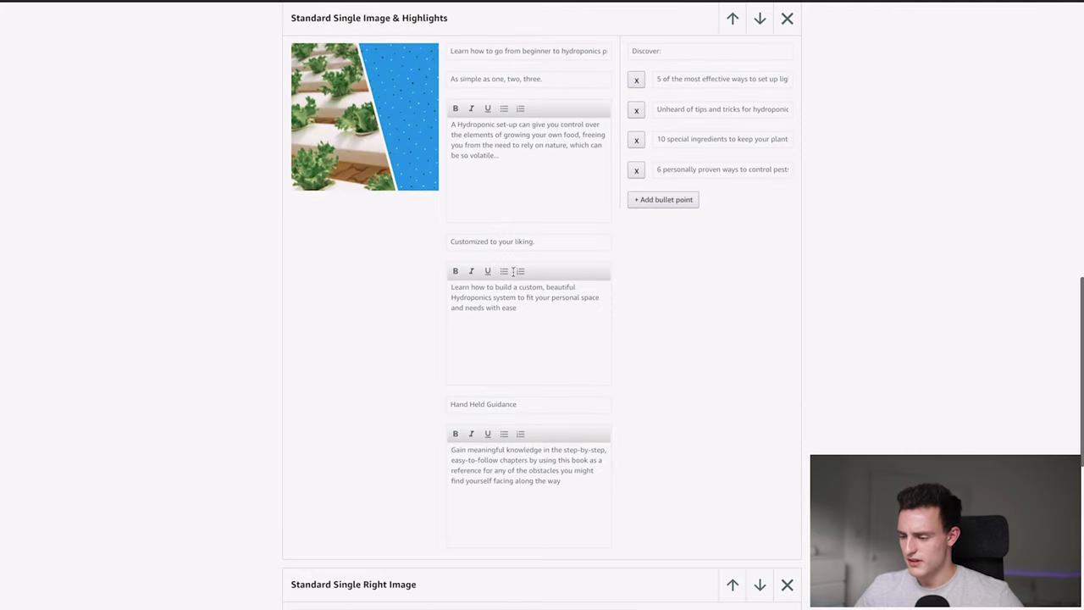
scroll(592, 319, "down", 3)
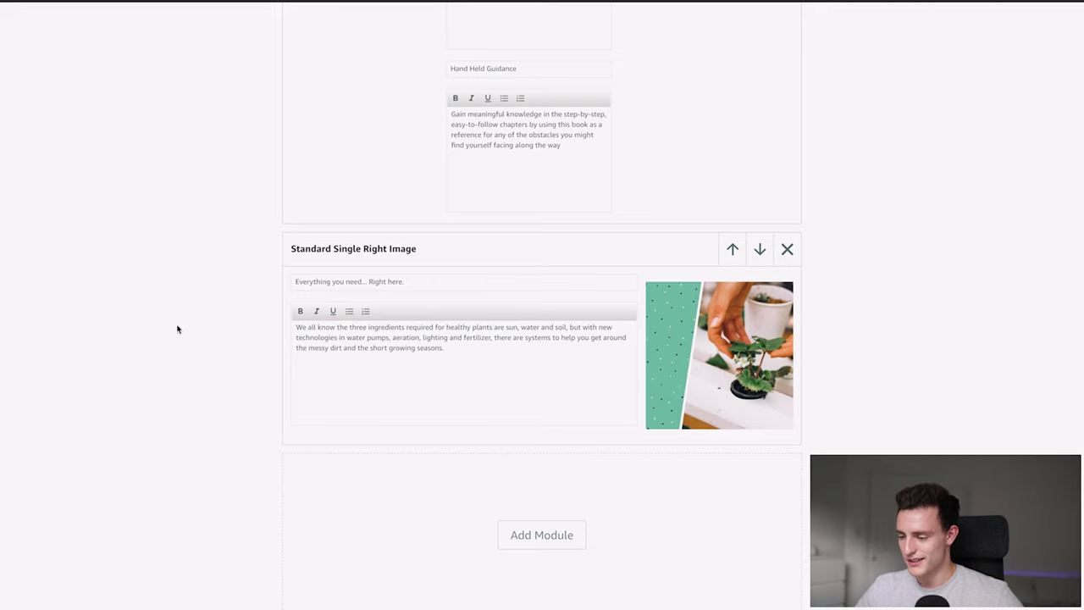
scroll(575, 301, "up", 15)
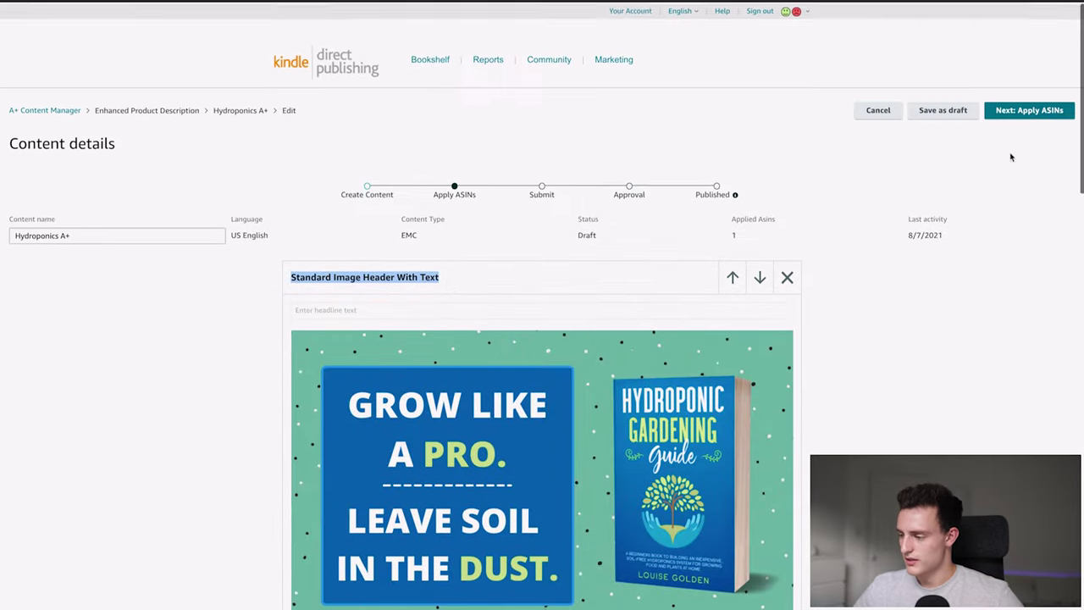
Step: Save the edited Hydroponics A+ content as a draft and scroll into the preview
left_click(943, 109)
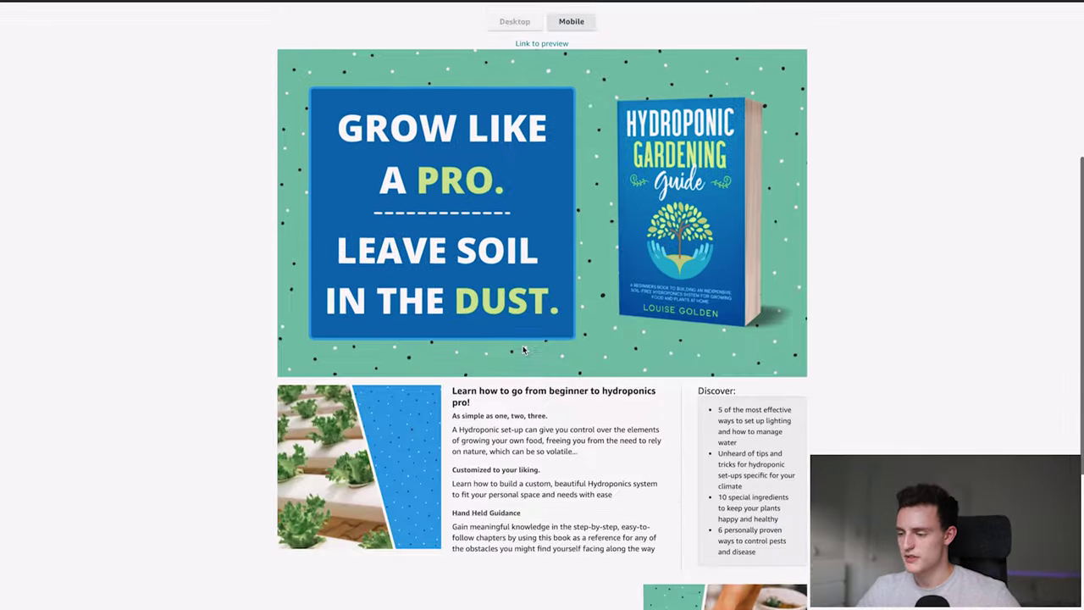
scroll(524, 349, "down", 1)
scroll(523, 349, "up", 2)
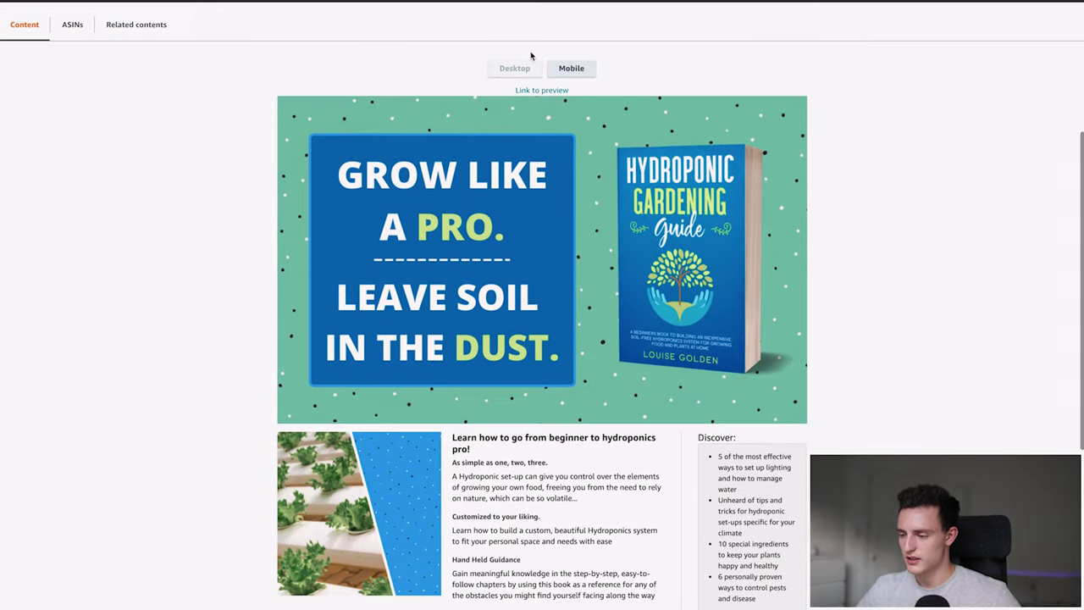
scroll(505, 186, "down", 1)
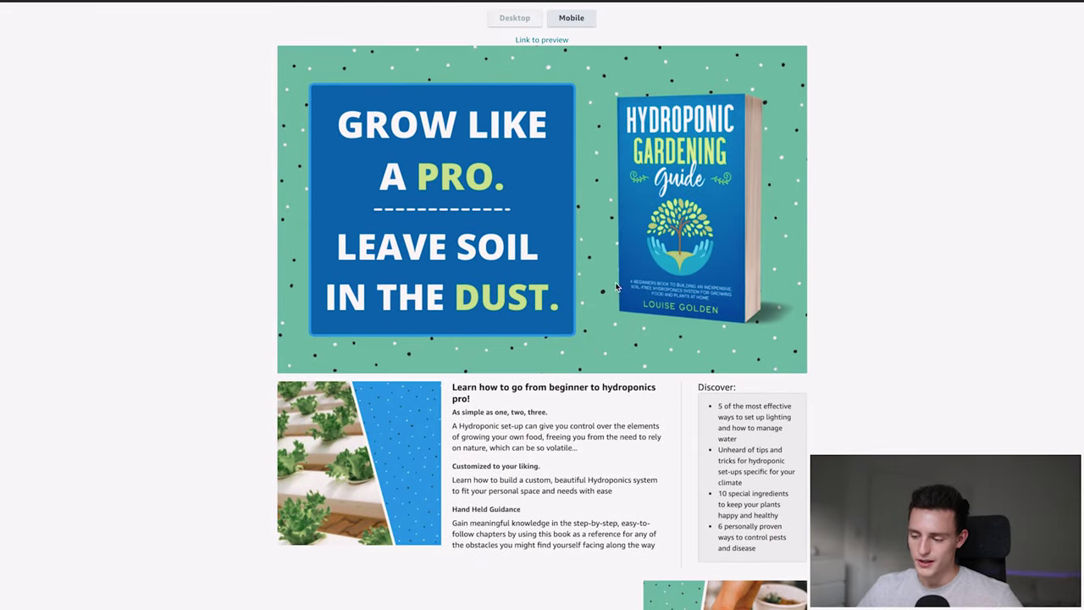
scroll(650, 295, "down", 5)
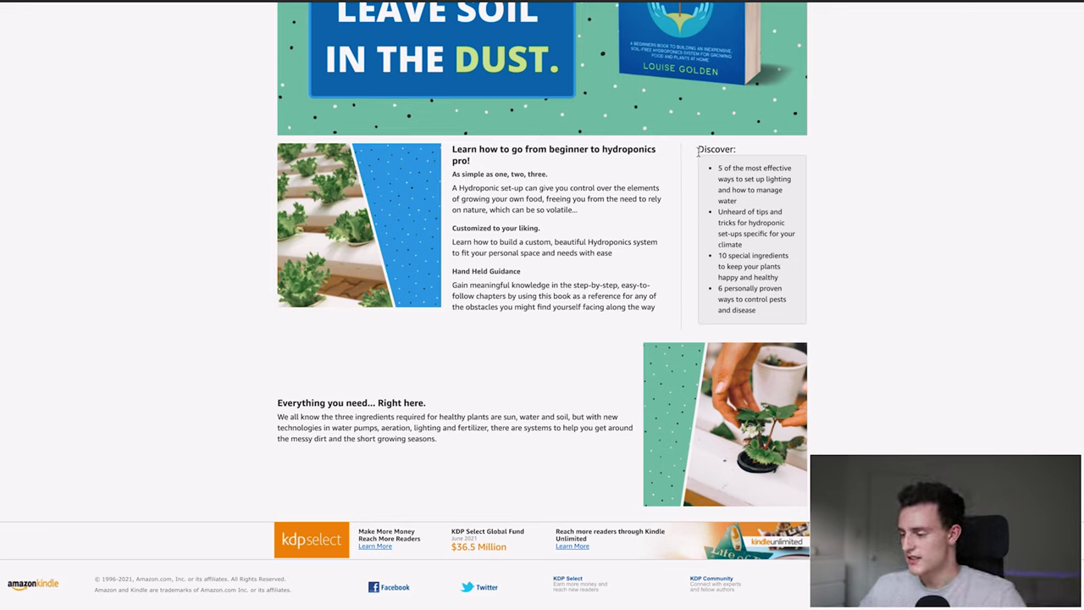
Step: Inspect the Discover: heading and first bullet, then review the remaining preview modules
left_click_drag(698, 151, 761, 153)
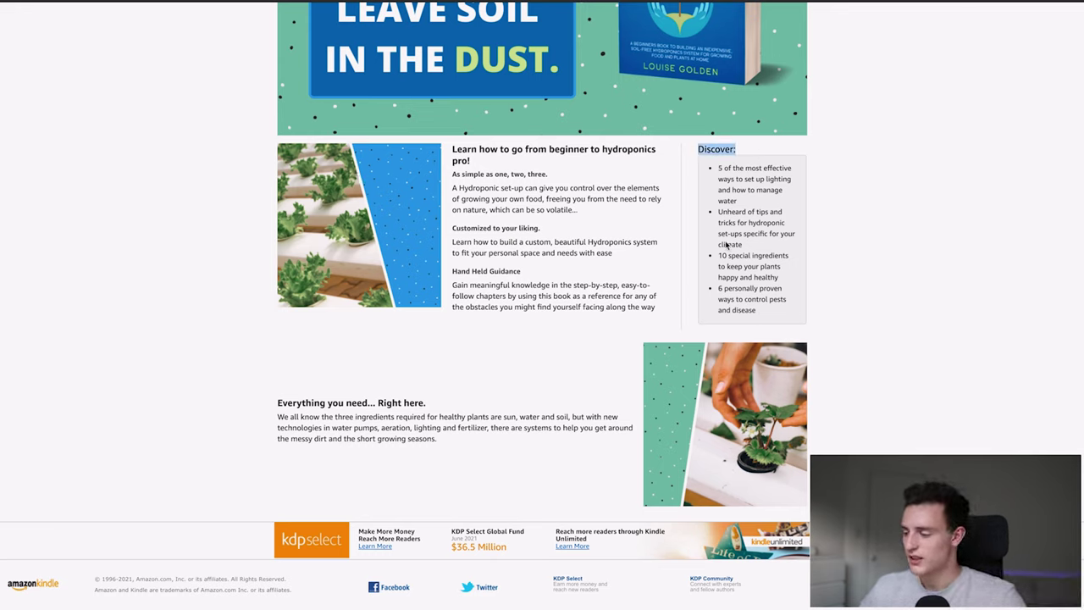
left_click_drag(718, 167, 773, 254)
left_click(737, 207)
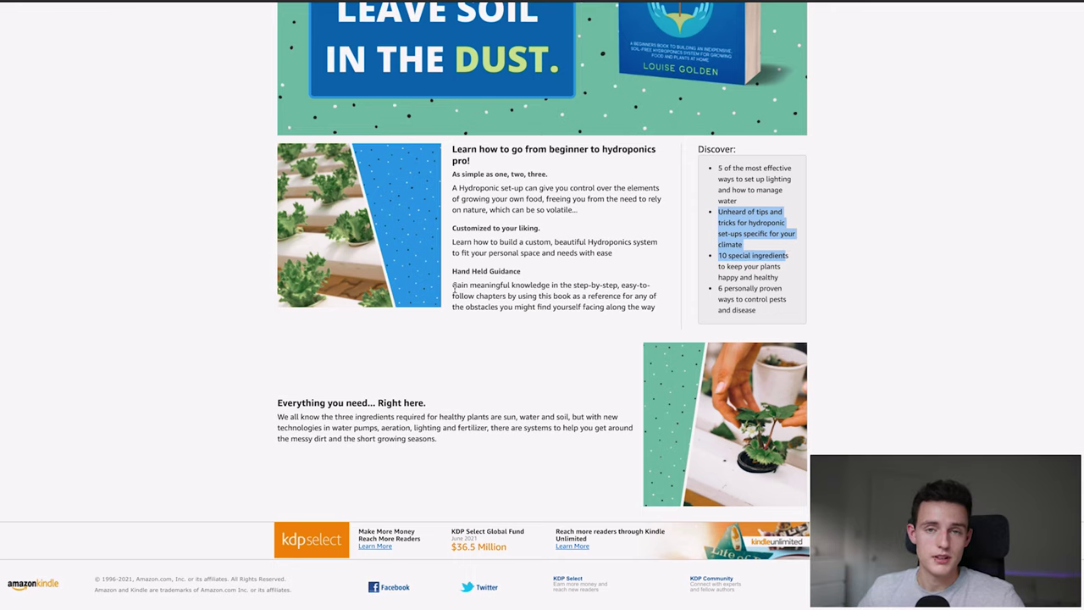
scroll(421, 367, "down", 1)
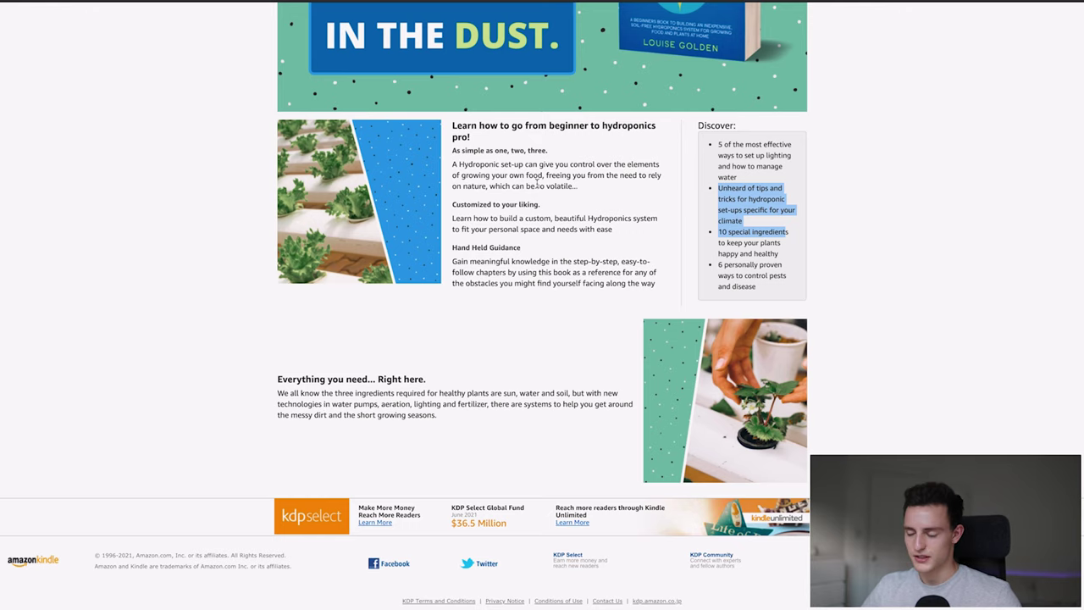
scroll(474, 345, "up", 5)
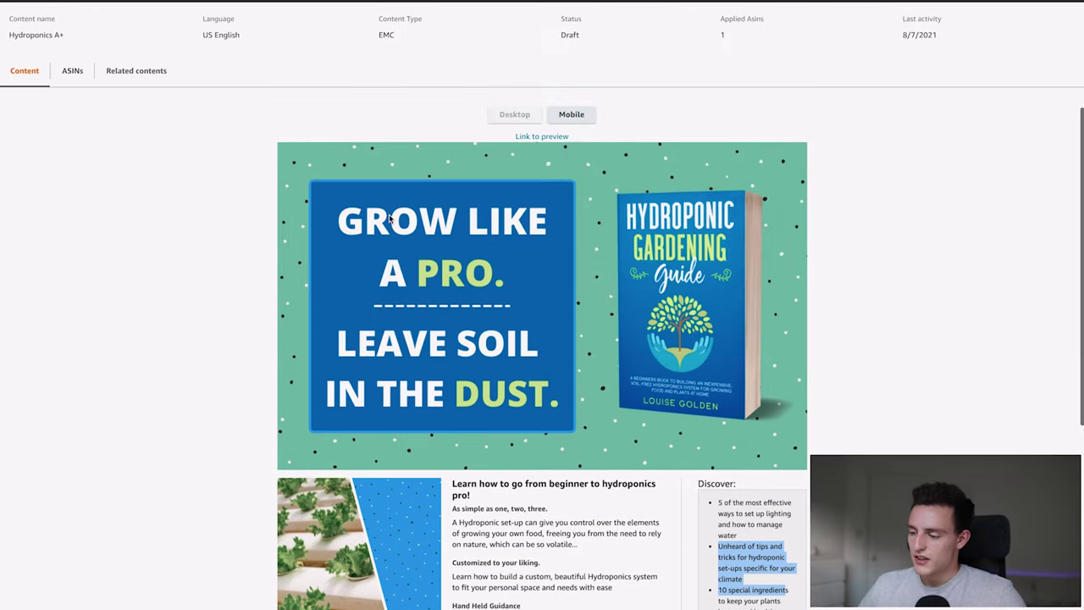
scroll(251, 388, "down", 5)
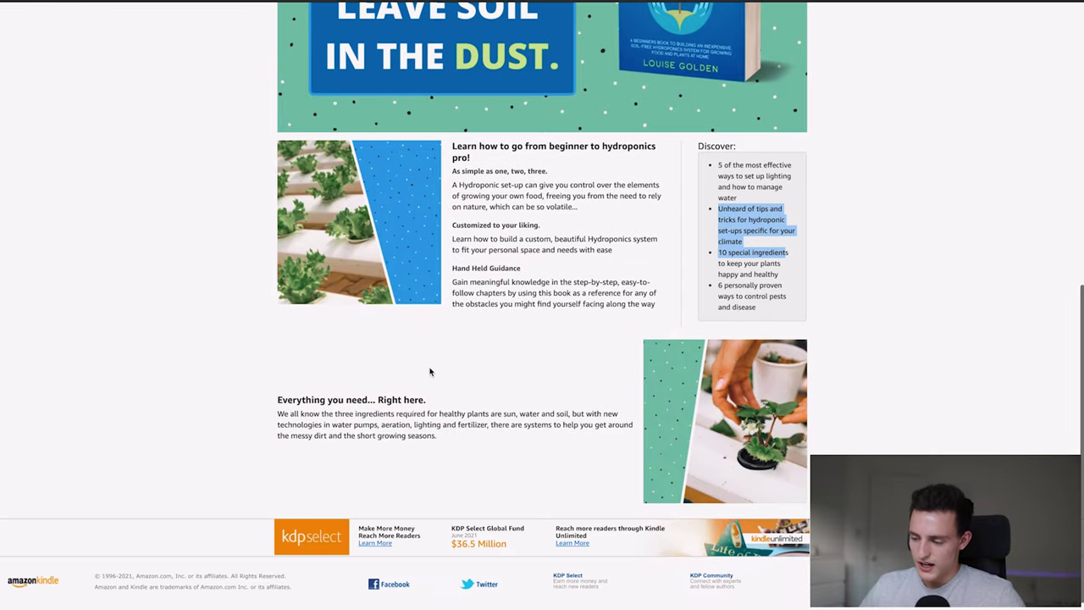
scroll(754, 364, "up", 8)
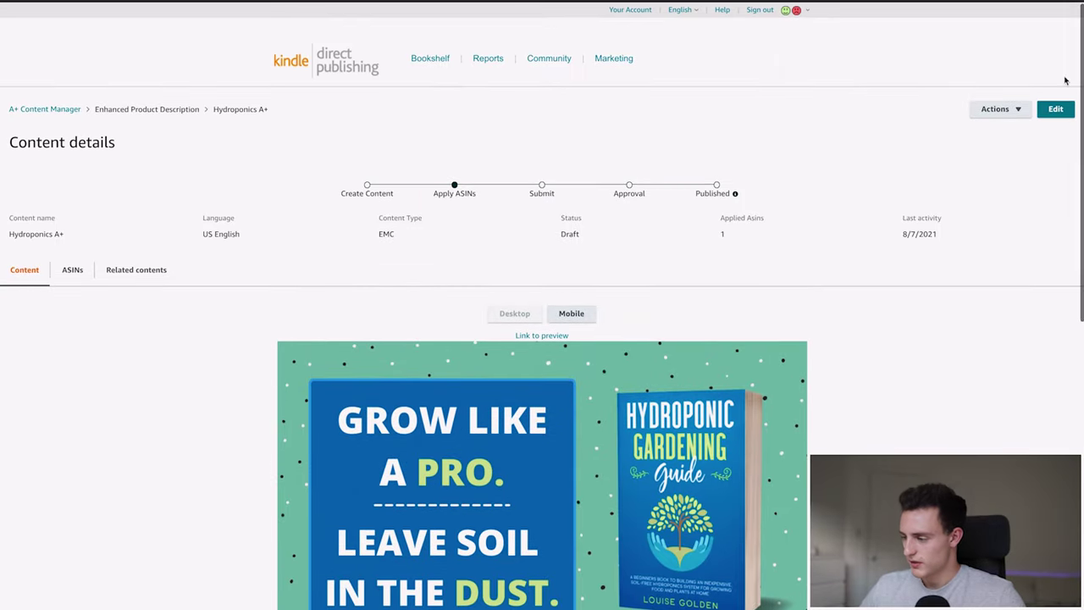
Step: Reopen the Hydroponics A+ content for editing and bring up the Add Module picker
left_click(1048, 109)
scroll(554, 342, "down", 15)
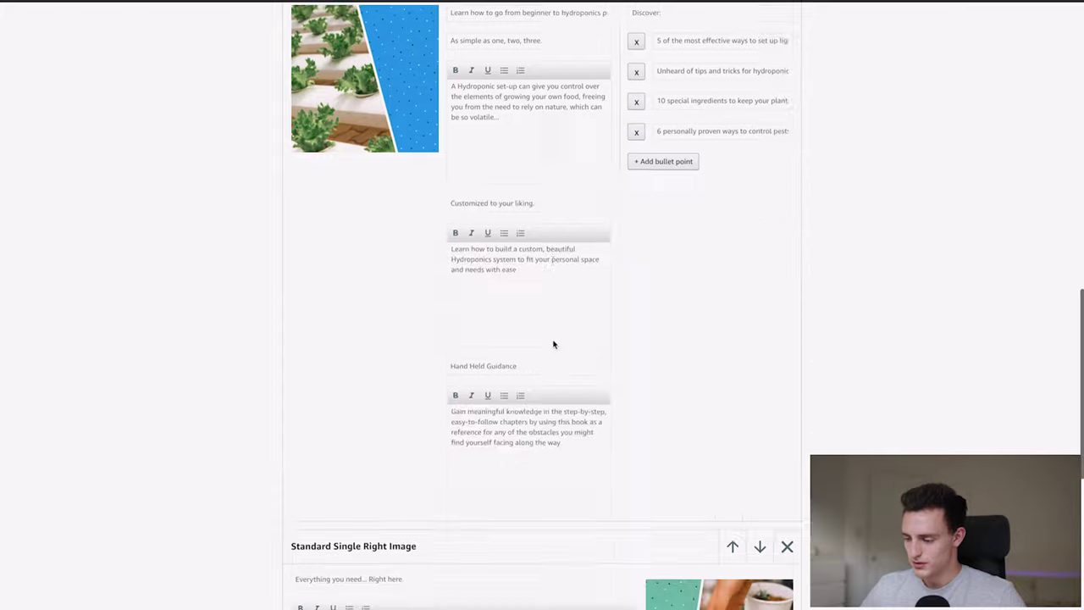
left_click(544, 398)
scroll(549, 326, "down", 3)
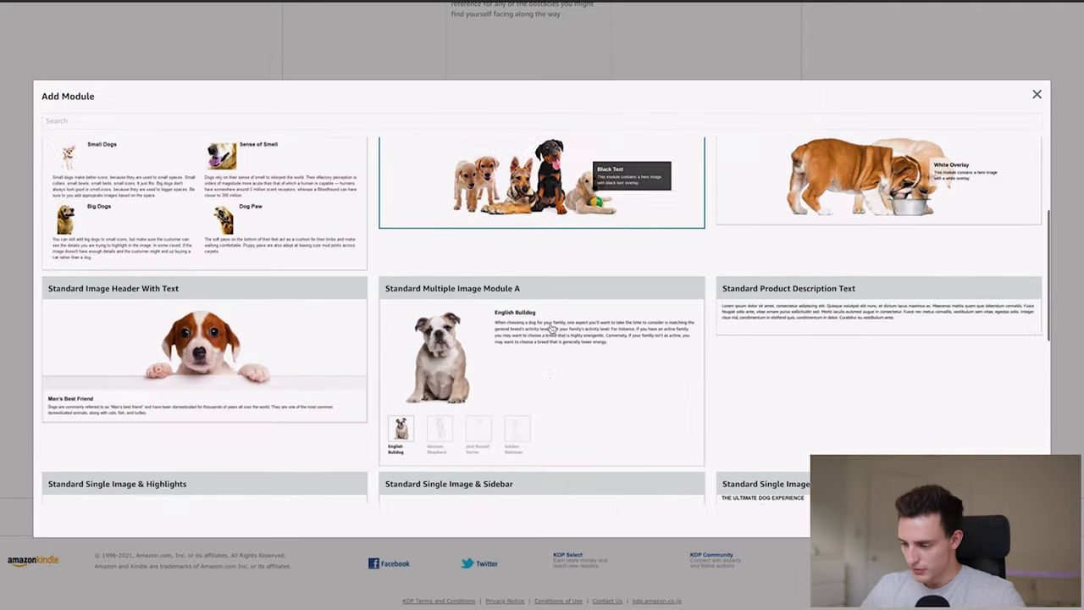
scroll(552, 327, "up", 2)
scroll(550, 327, "up", 1)
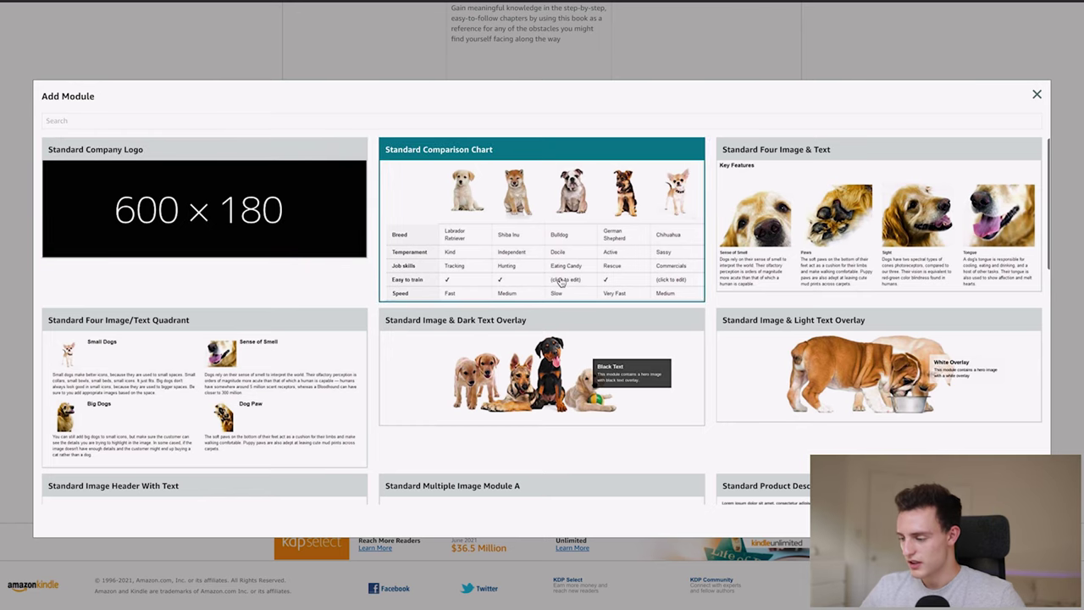
Step: Scroll through the available A+ module types, then close the module picker
scroll(561, 282, "down", 1)
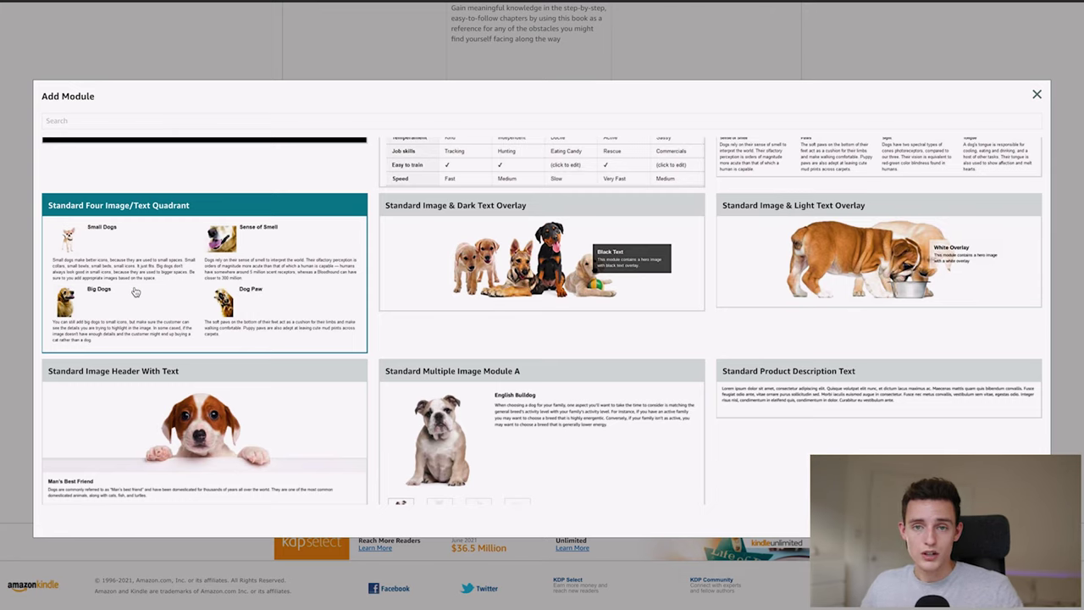
scroll(421, 344, "down", 5)
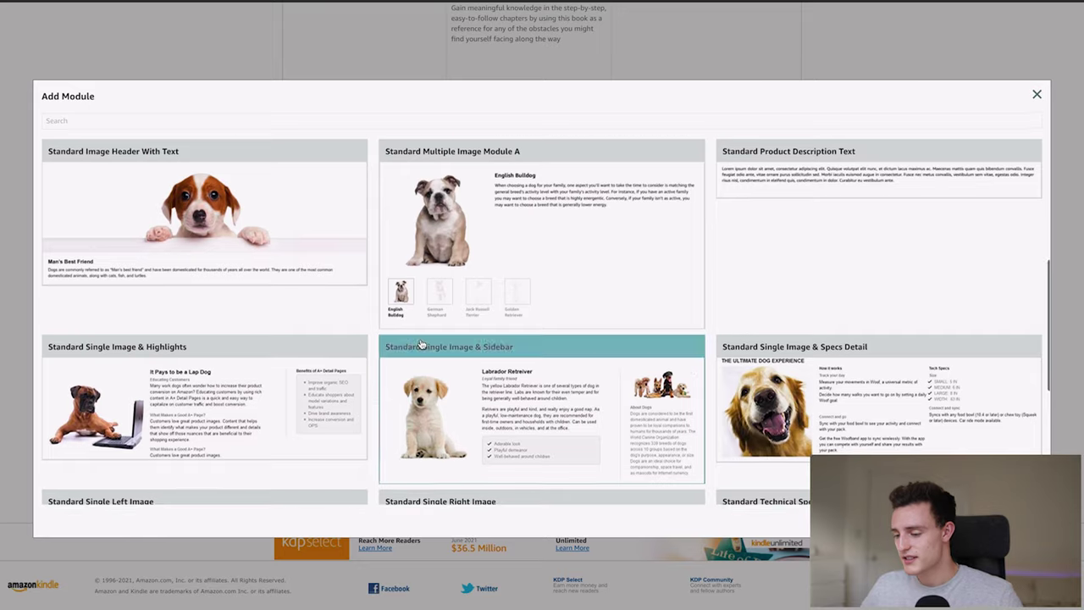
scroll(421, 344, "down", 1)
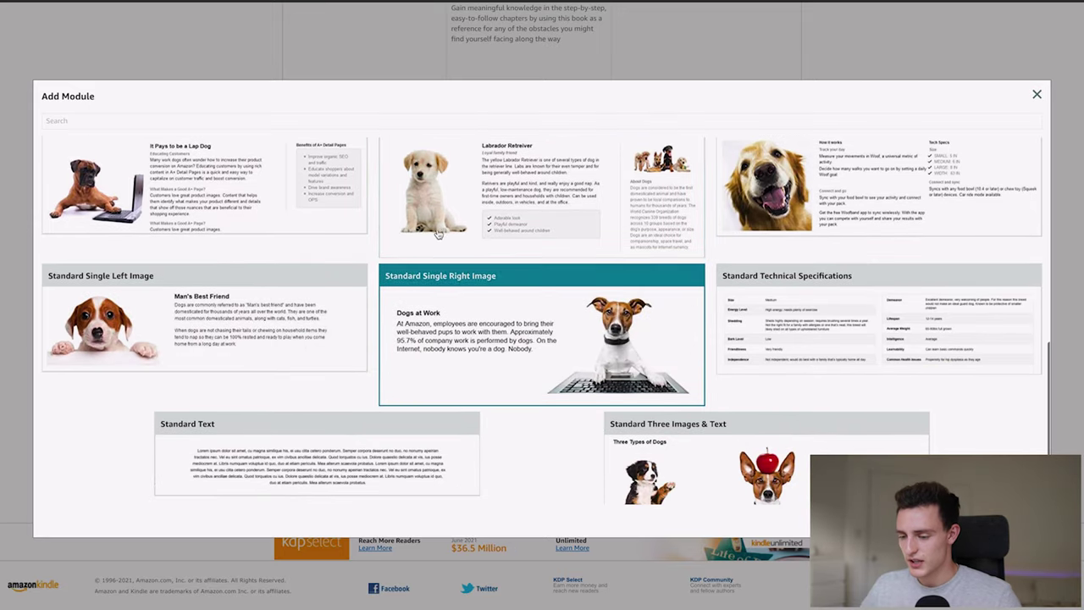
scroll(423, 338, "up", 4)
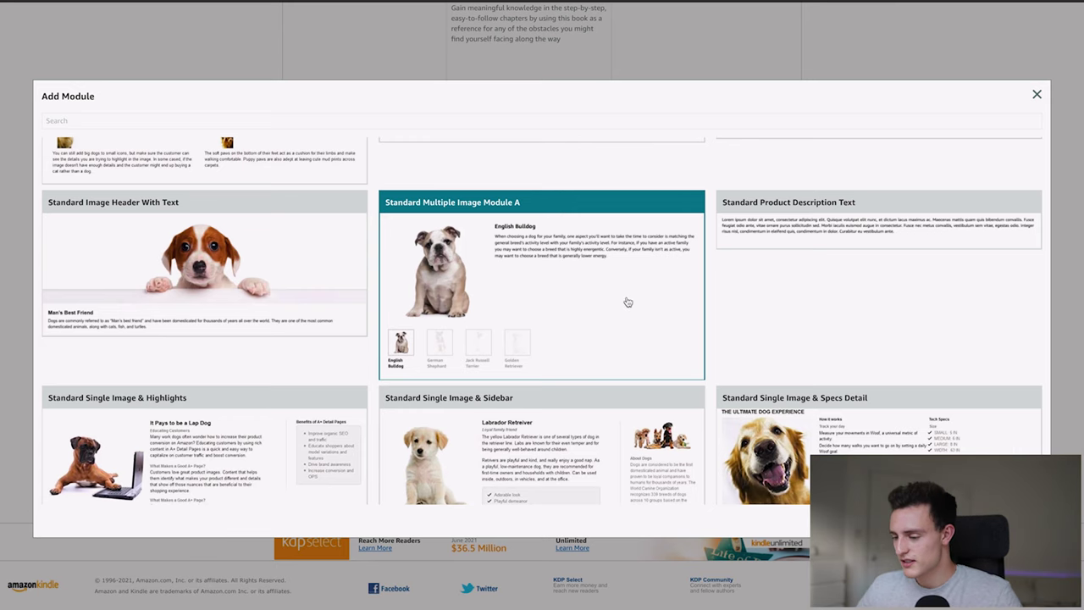
scroll(624, 301, "down", 3)
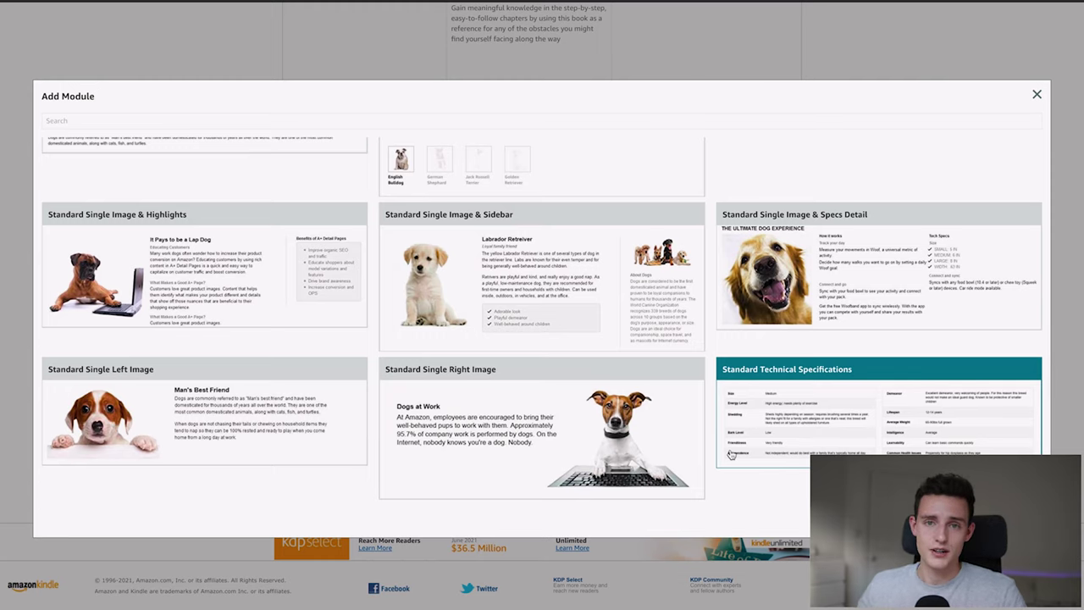
left_click(1036, 94)
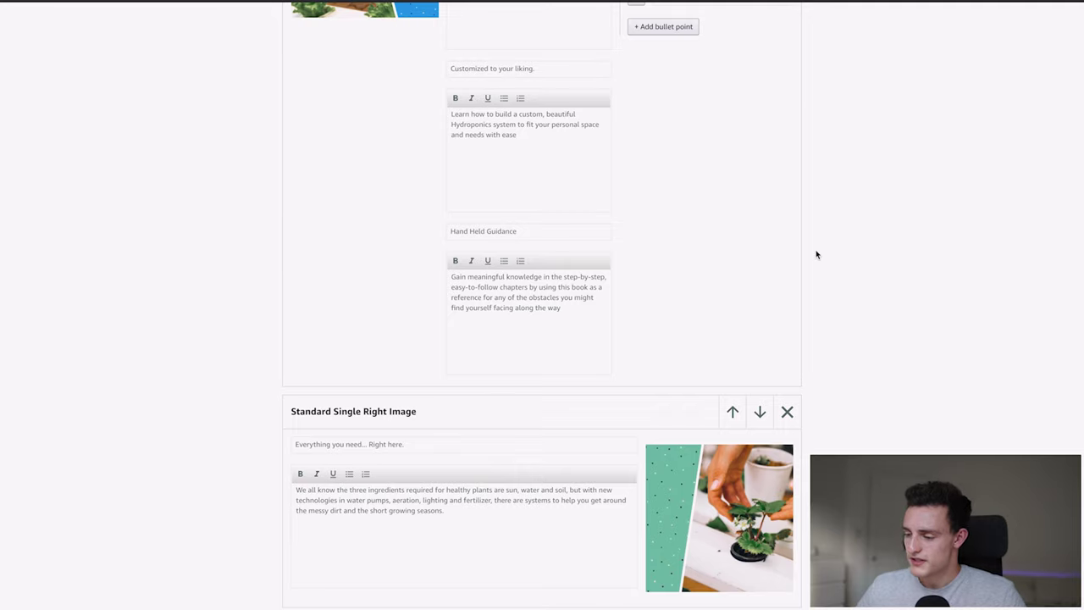
scroll(816, 254, "down", 4)
scroll(816, 254, "up", 15)
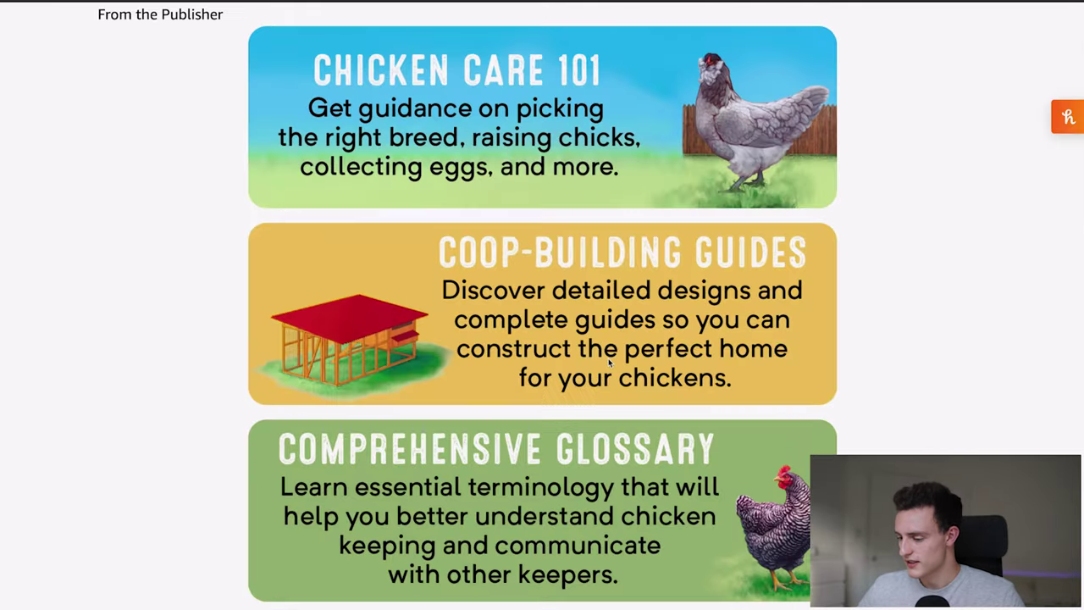
Step: Scroll an example book's Amazon page to study its A+ banners above Editorial Reviews
scroll(541, 305, "down", 3)
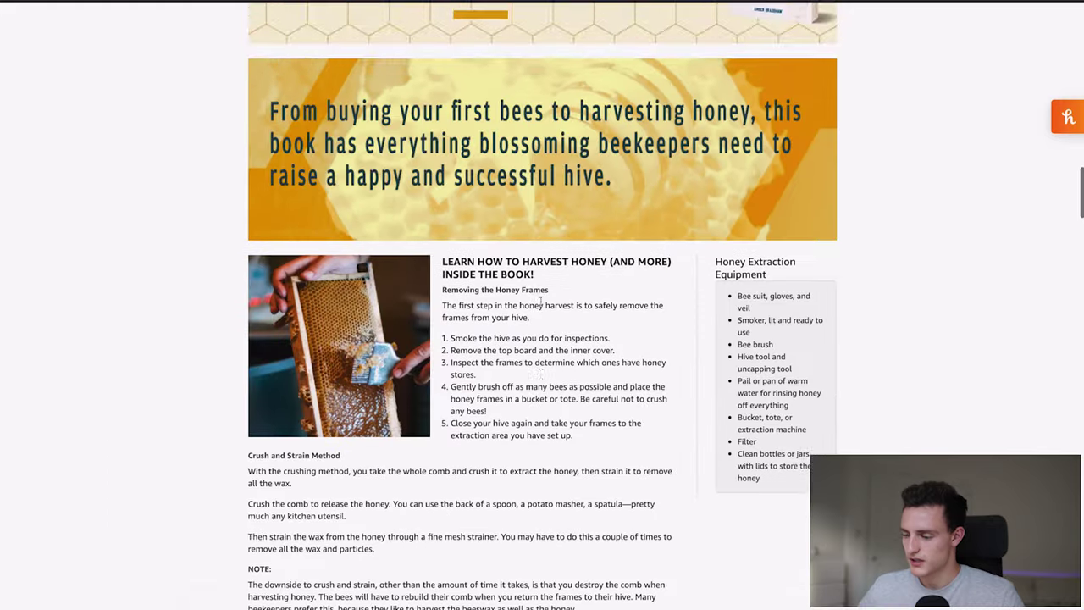
scroll(543, 307, "down", 2)
scroll(543, 306, "up", 4)
scroll(542, 306, "down", 2)
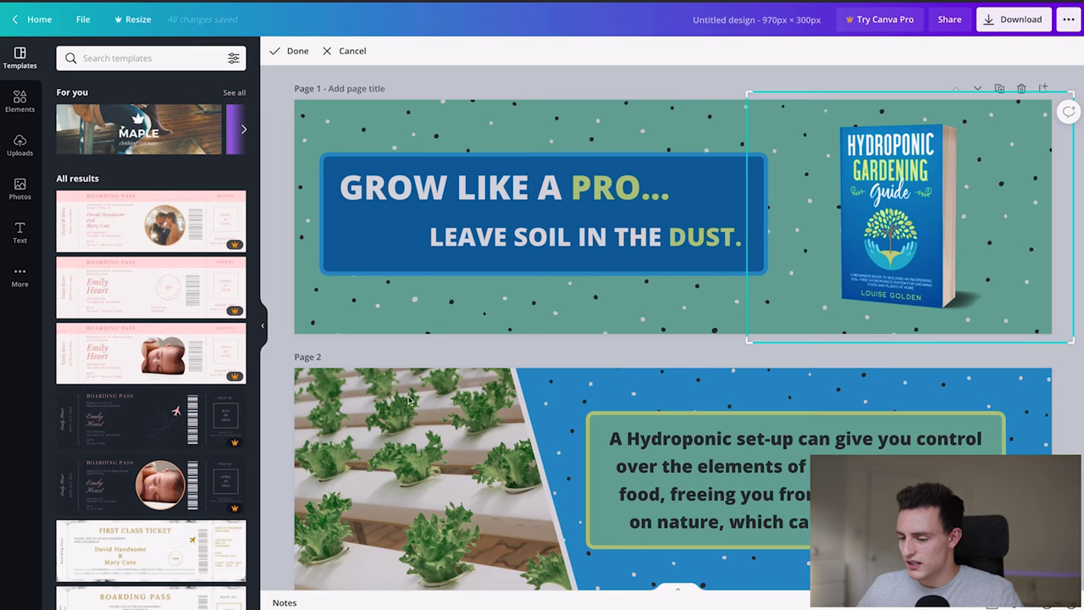
Step: Finish cropping the book cover image in the Grow Like a Pro banner
key("Return")
scroll(732, 269, "down", 3)
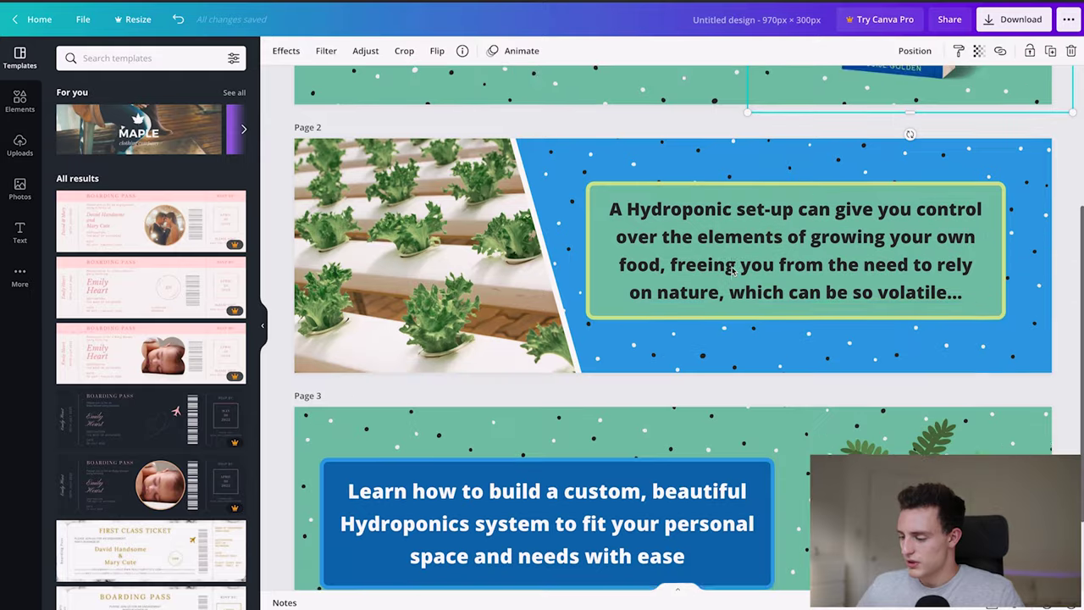
scroll(732, 269, "down", 2)
scroll(732, 269, "up", 5)
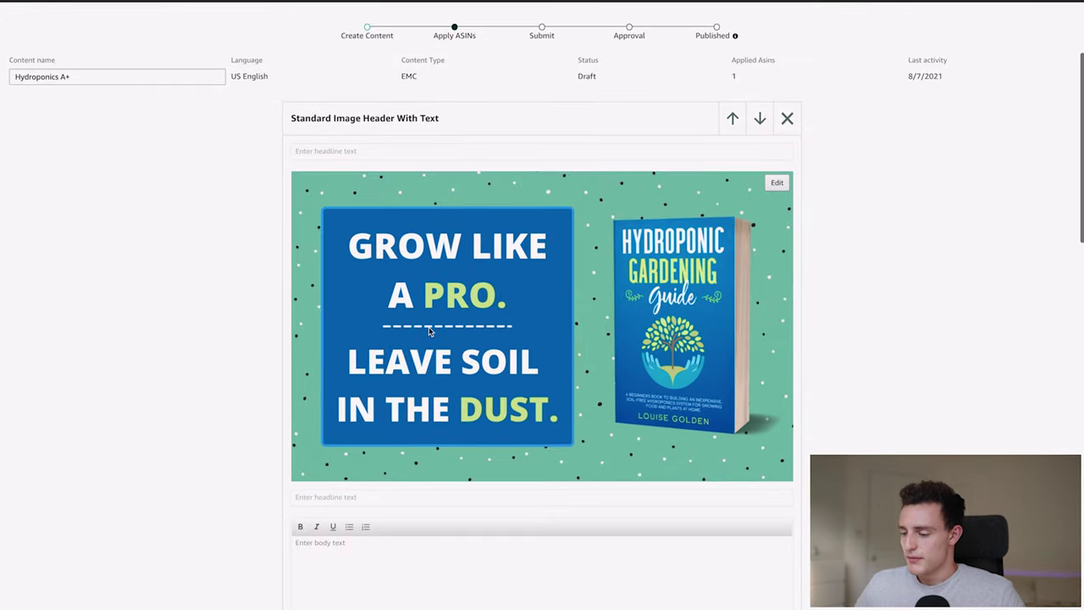
Step: Open the Add Image dialog for the KDP header banner image
scroll(597, 273, "down", 2)
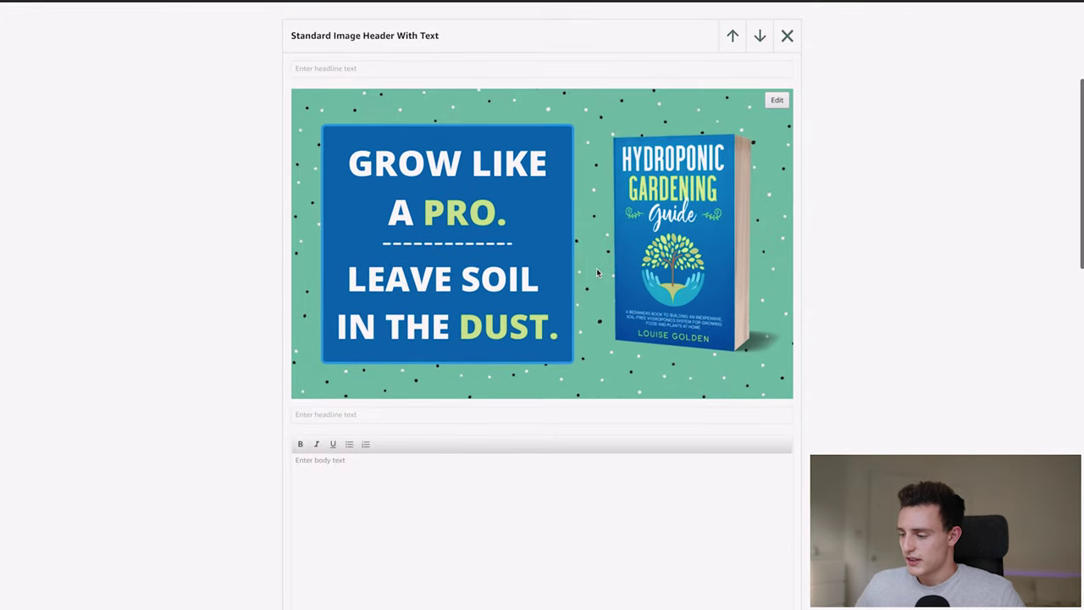
left_click(777, 100)
scroll(544, 338, "down", 1)
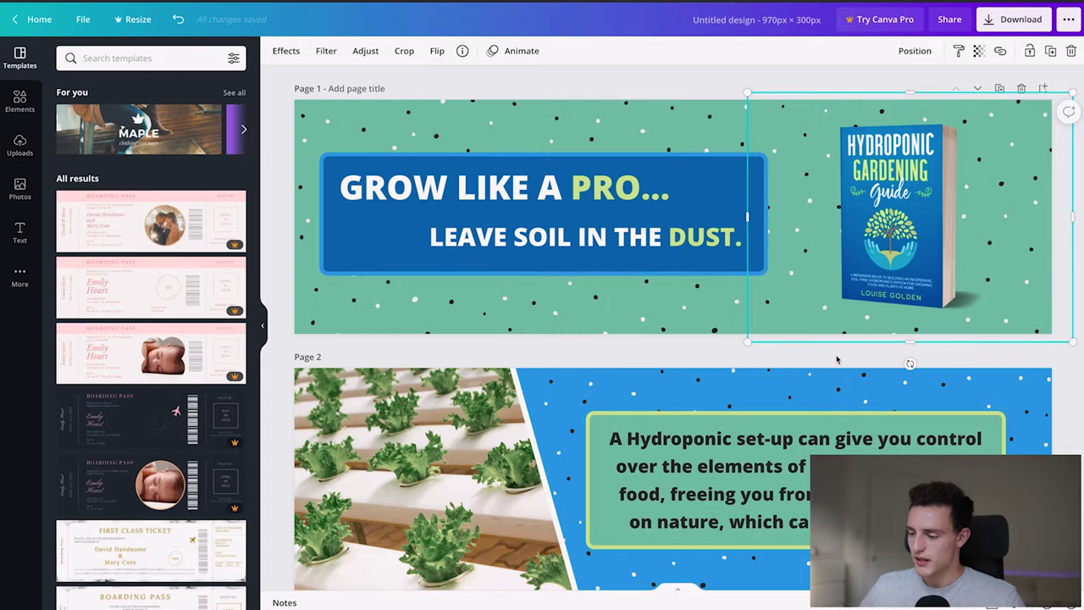
Step: Add a fourth and fifth blank page to the banner design
scroll(836, 360, "down", 2)
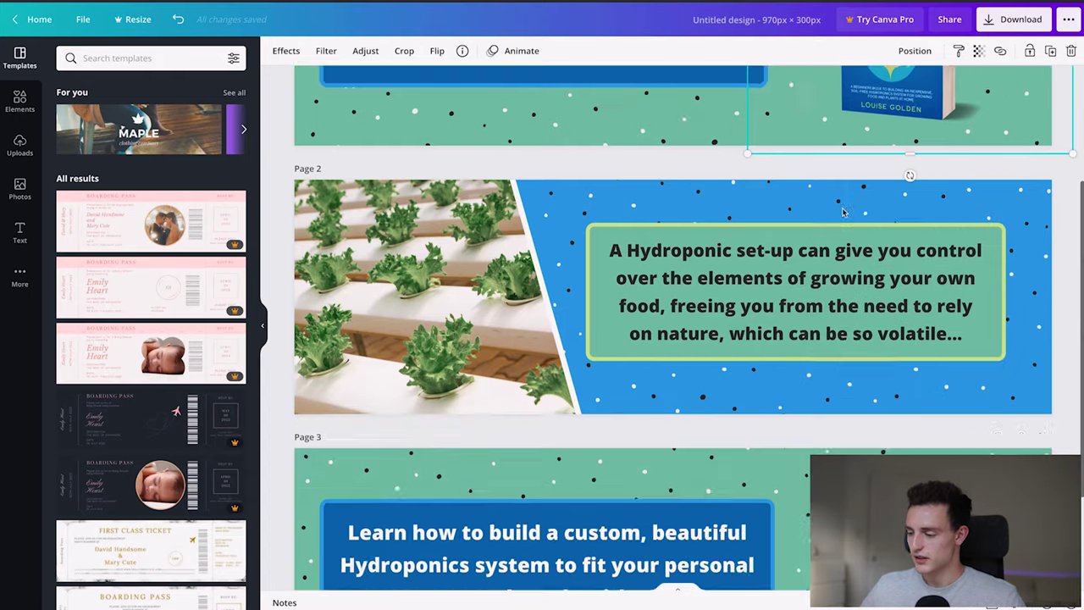
scroll(813, 406, "up", 2)
scroll(775, 503, "down", 4)
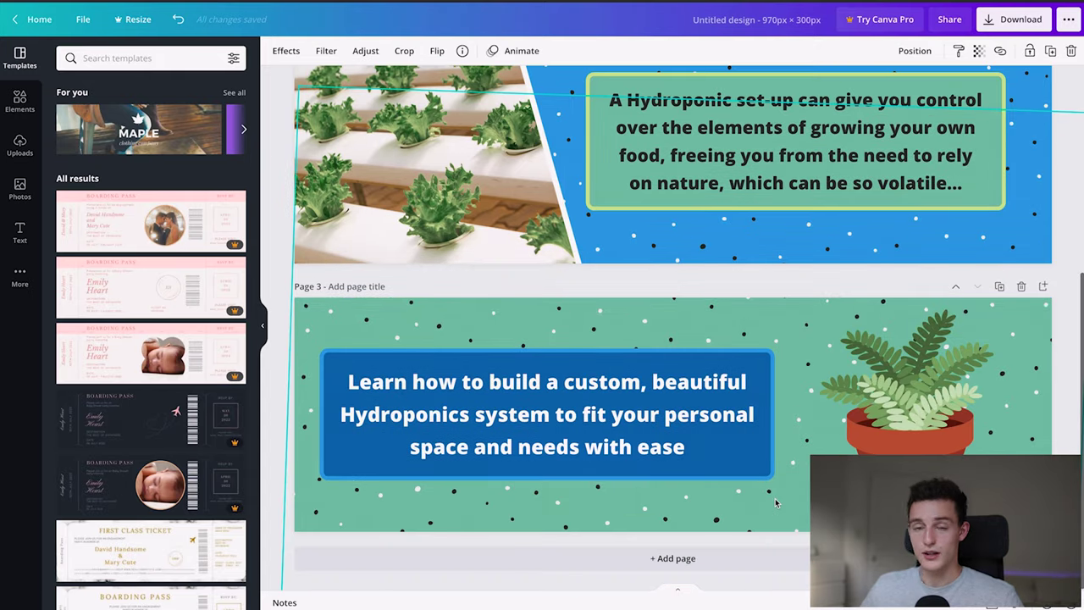
left_click(651, 567)
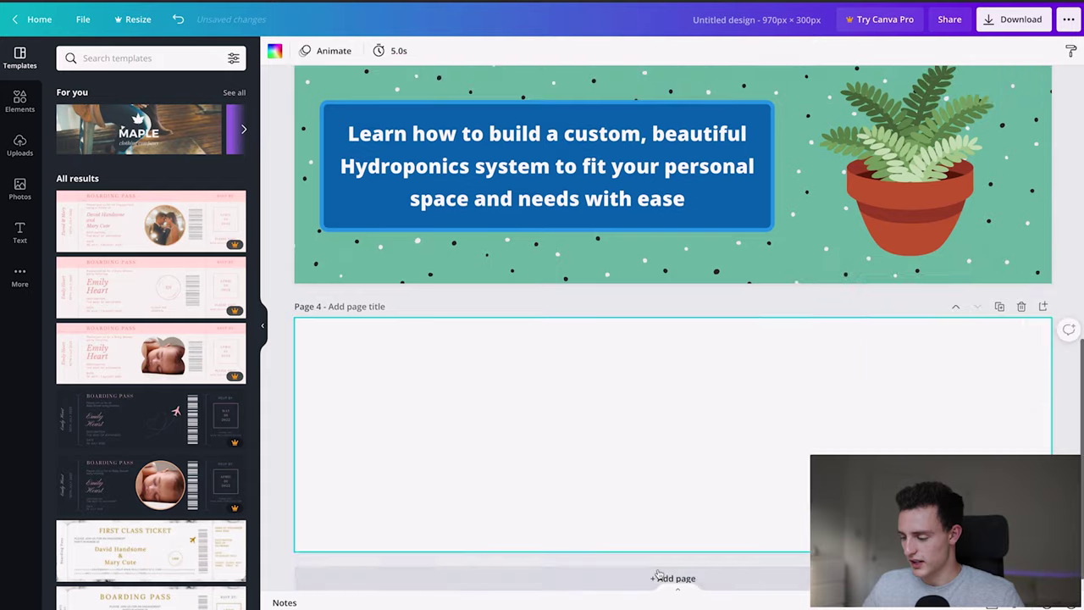
left_click(654, 566)
scroll(785, 431, "up", 10)
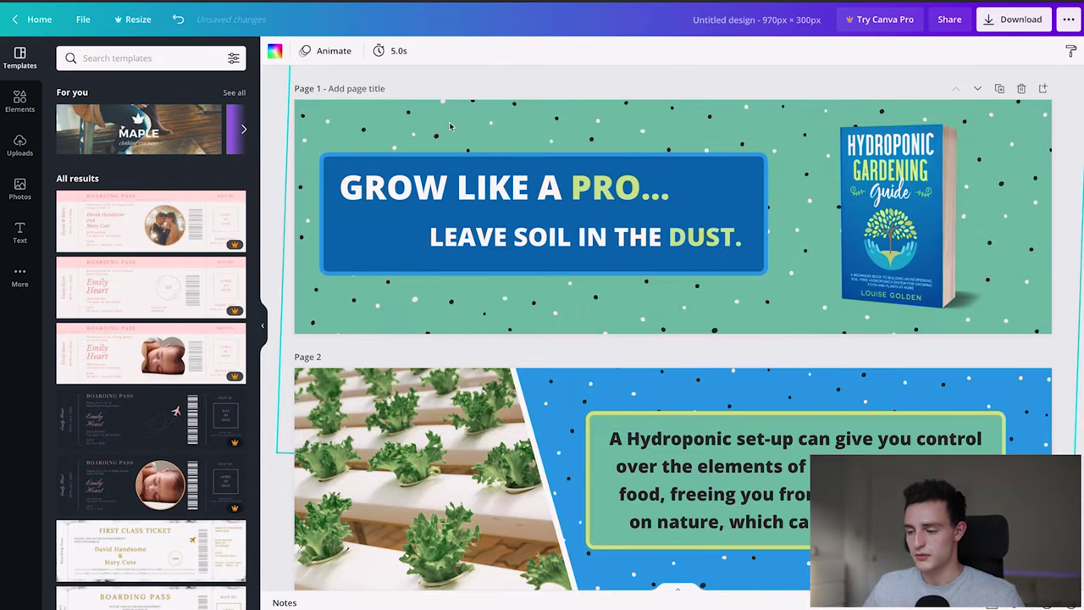
Step: Set the download to export only Page 1 instead of all pages
left_click(1034, 20)
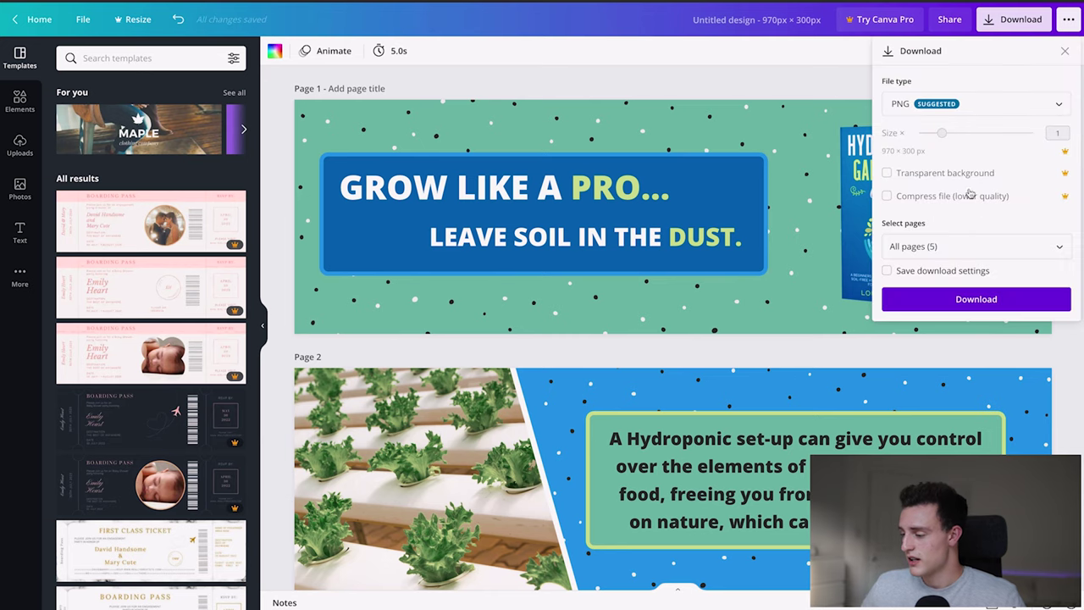
left_click(951, 245)
left_click(1058, 280)
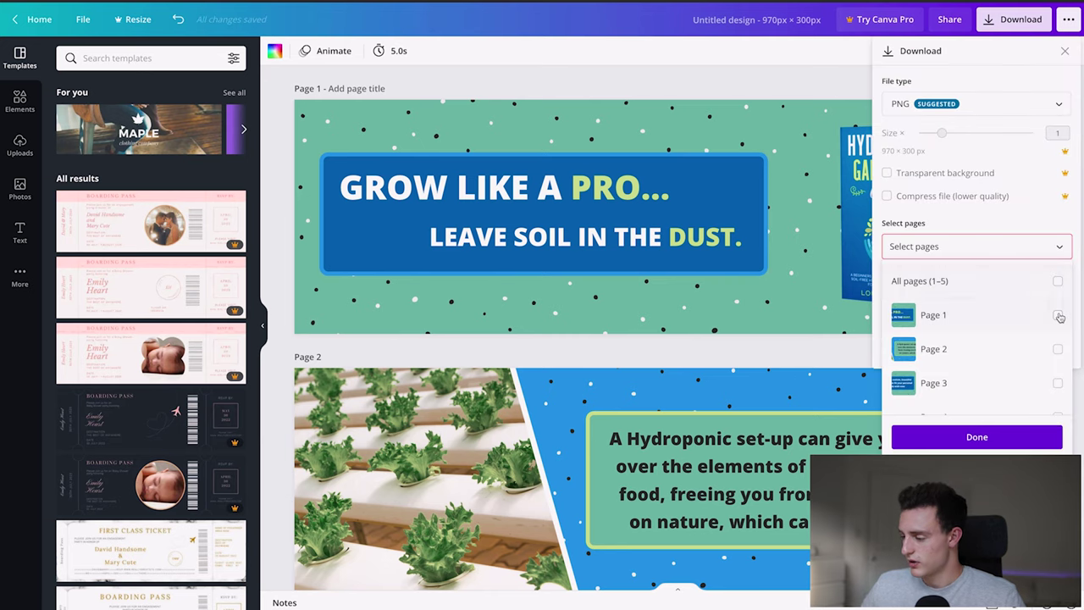
left_click(1056, 314)
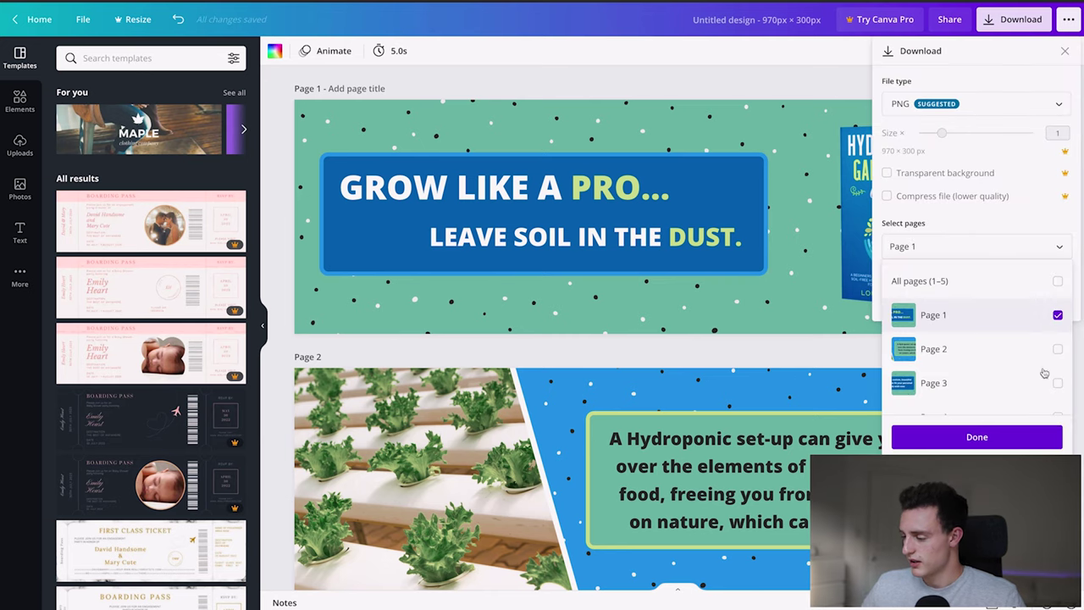
left_click(1065, 57)
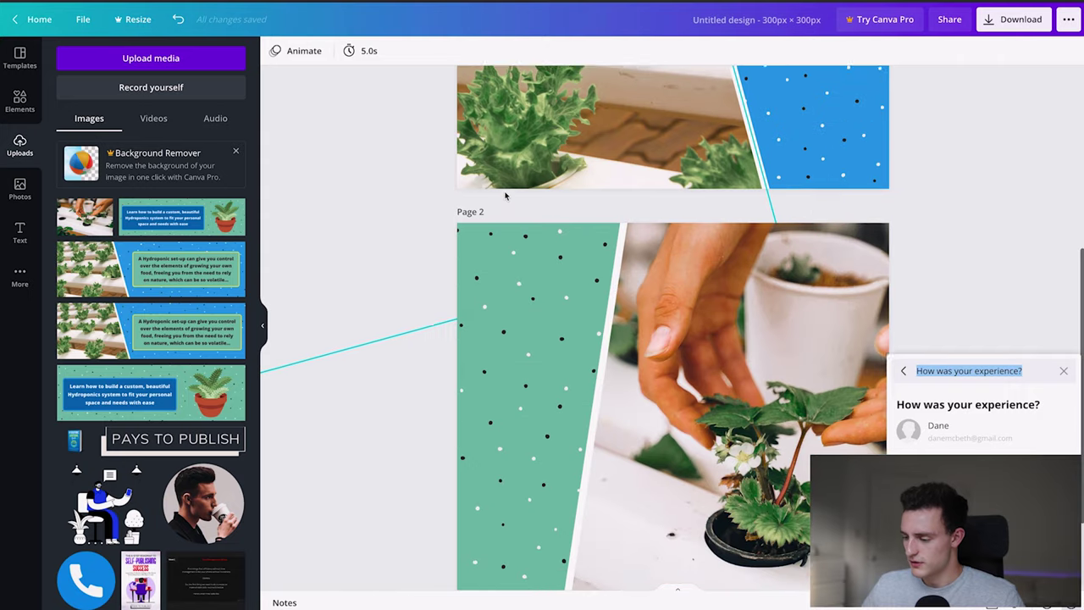
Step: Dismiss the feedback popup and close the Download panel
left_click(1063, 375)
scroll(991, 104, "up", 5)
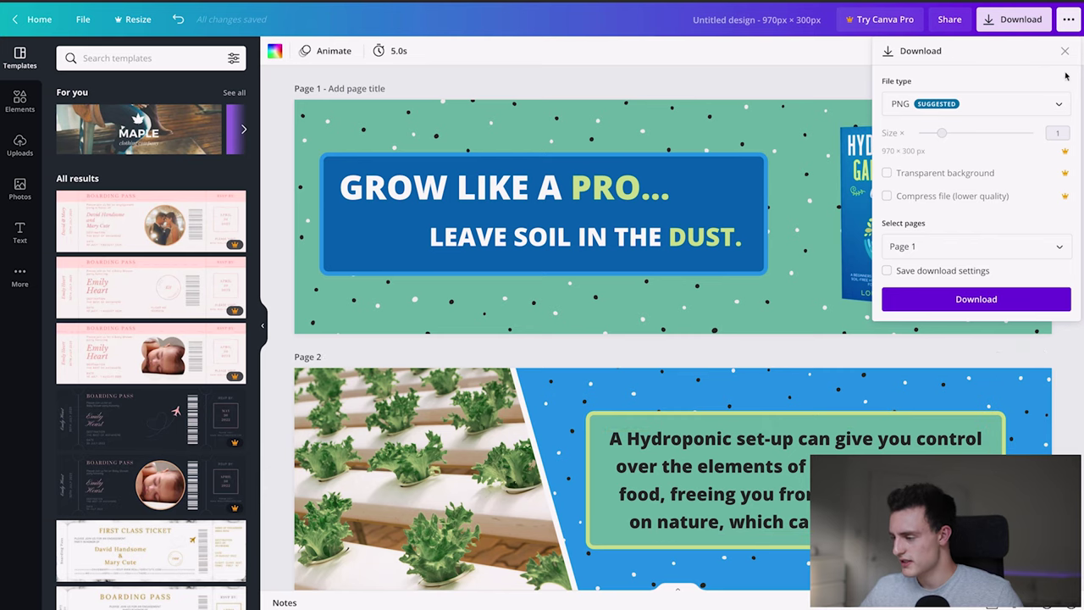
left_click(1068, 49)
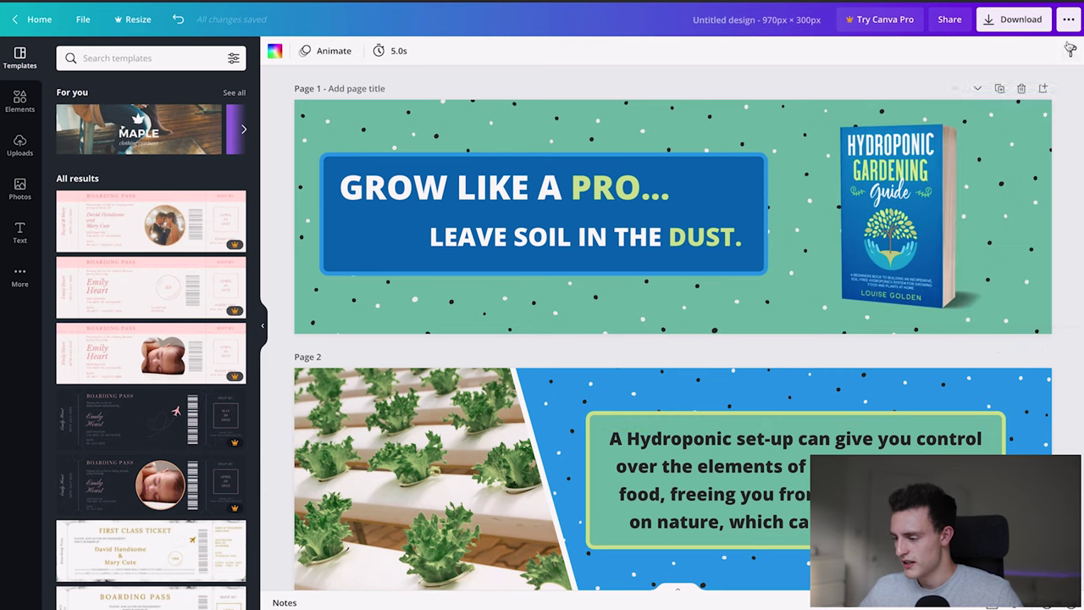
Step: Drag the dotted pattern on page 1 to a new position
left_click(454, 133)
left_click_drag(454, 112, 472, 128)
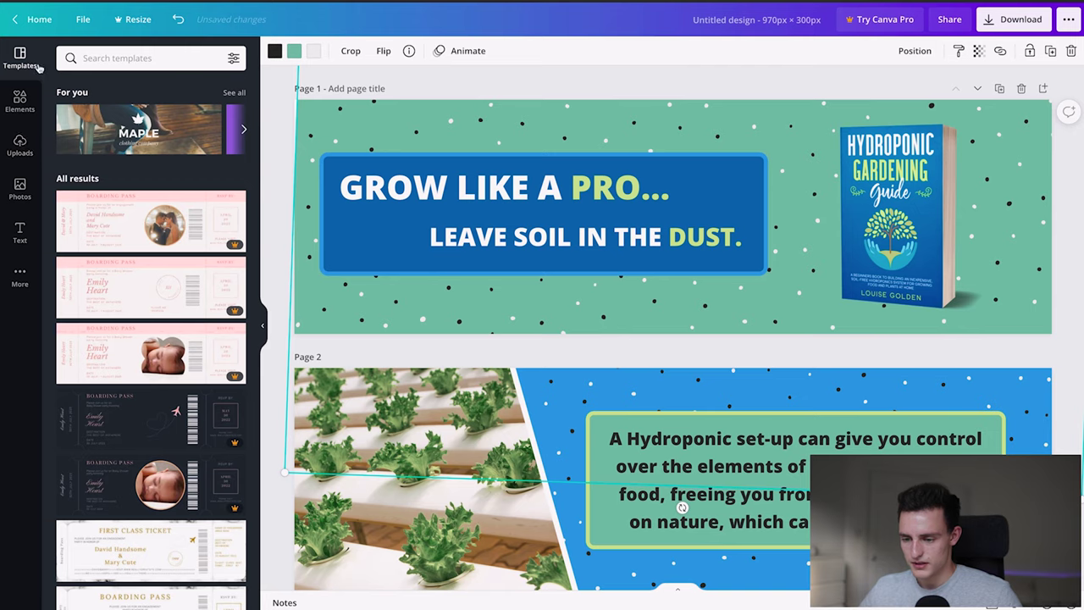
left_click(20, 102)
Step: Search Elements for 'back' and place a background graphic over the headline panel
left_click(109, 58)
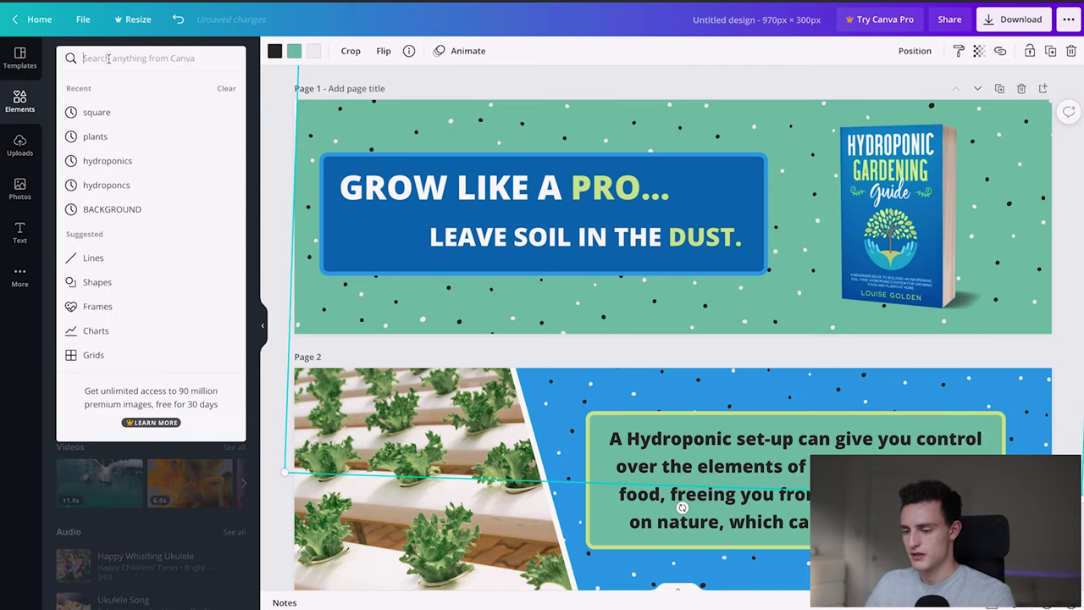
type("background")
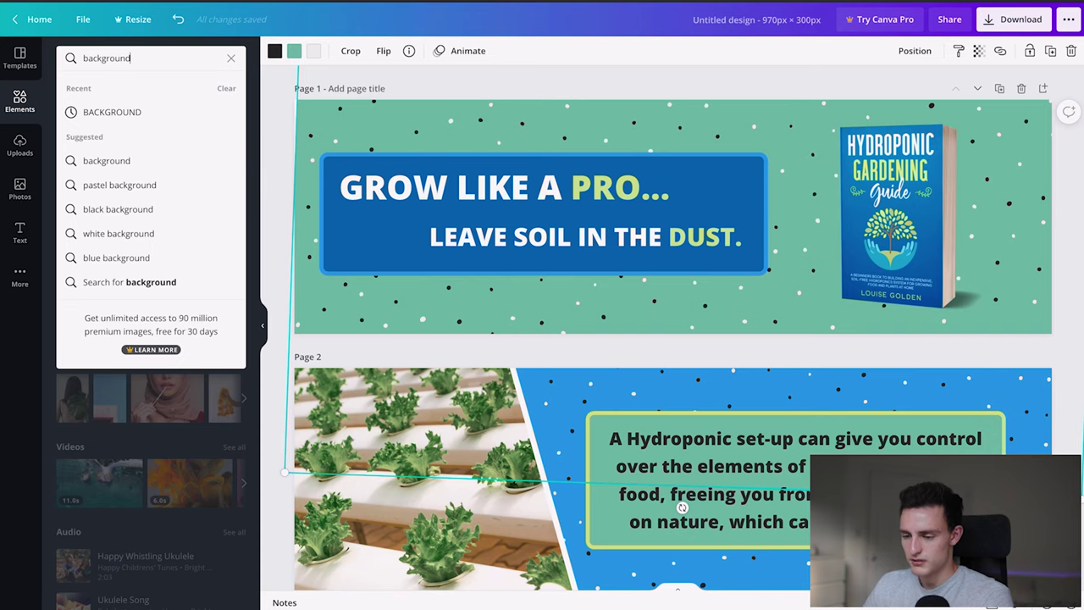
key("Return")
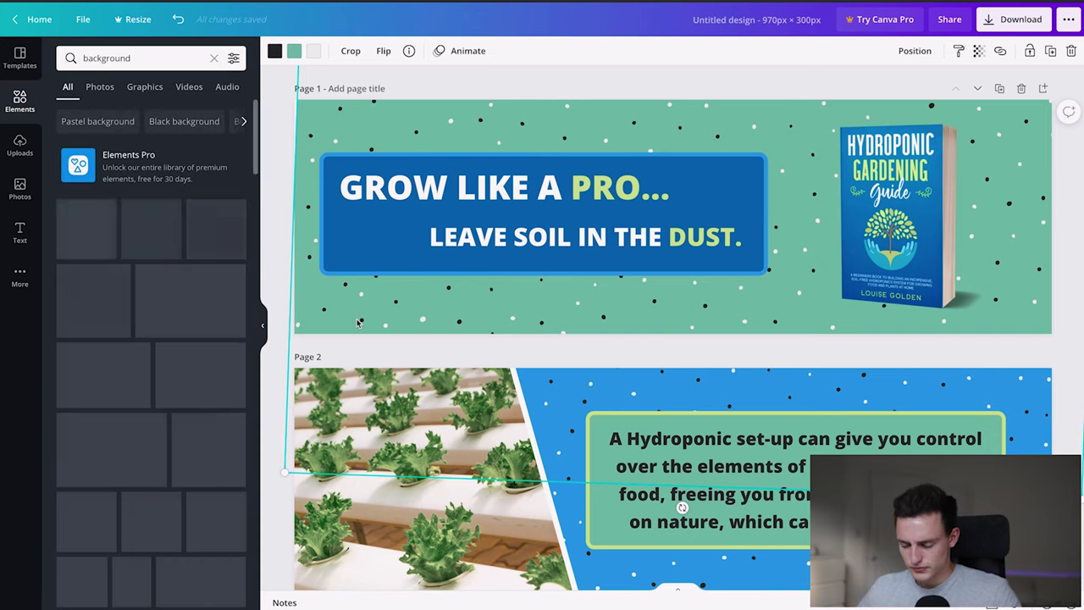
scroll(280, 322, "down", 3)
scroll(190, 423, "down", 10)
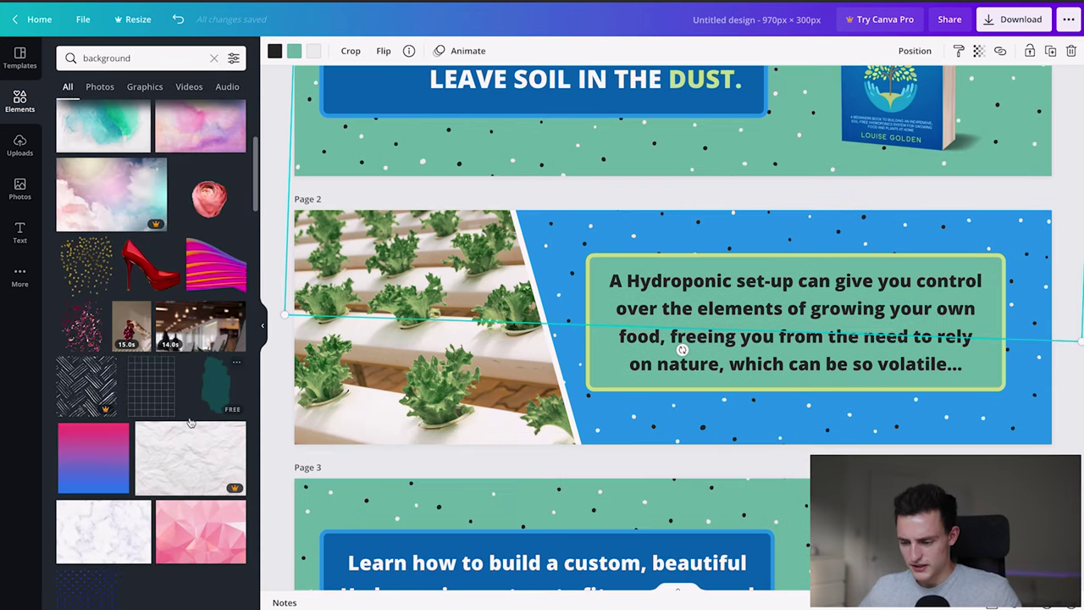
scroll(191, 421, "down", 10)
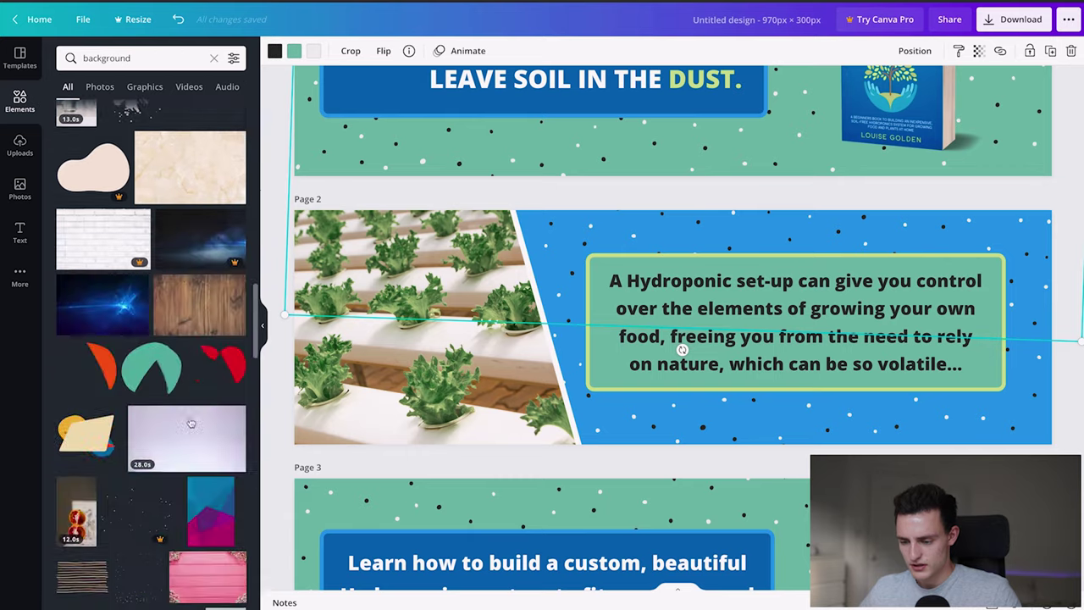
scroll(190, 420, "down", 10)
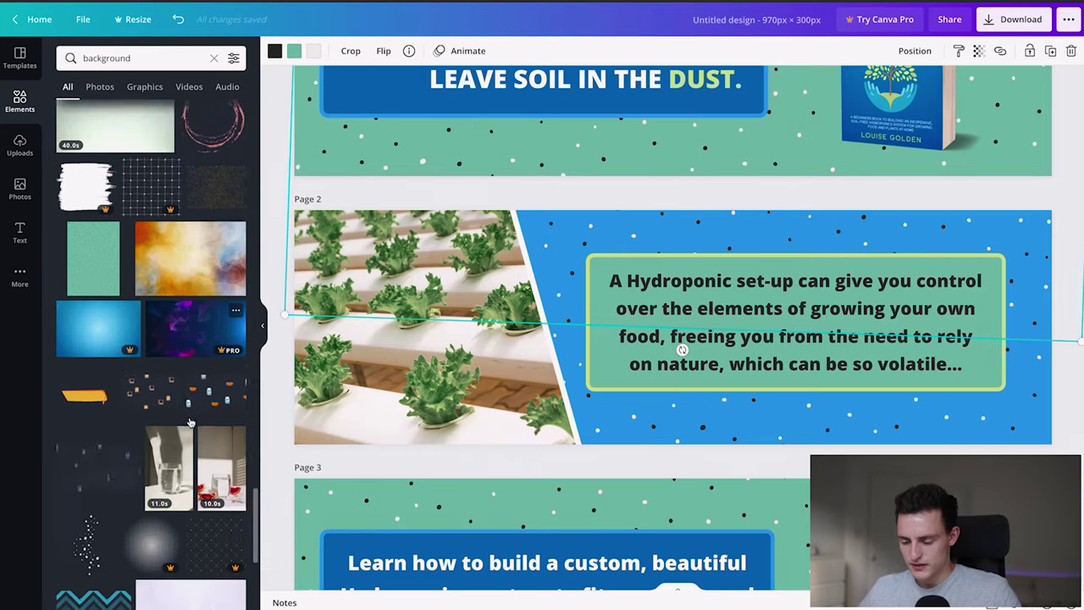
scroll(196, 411, "down", 5)
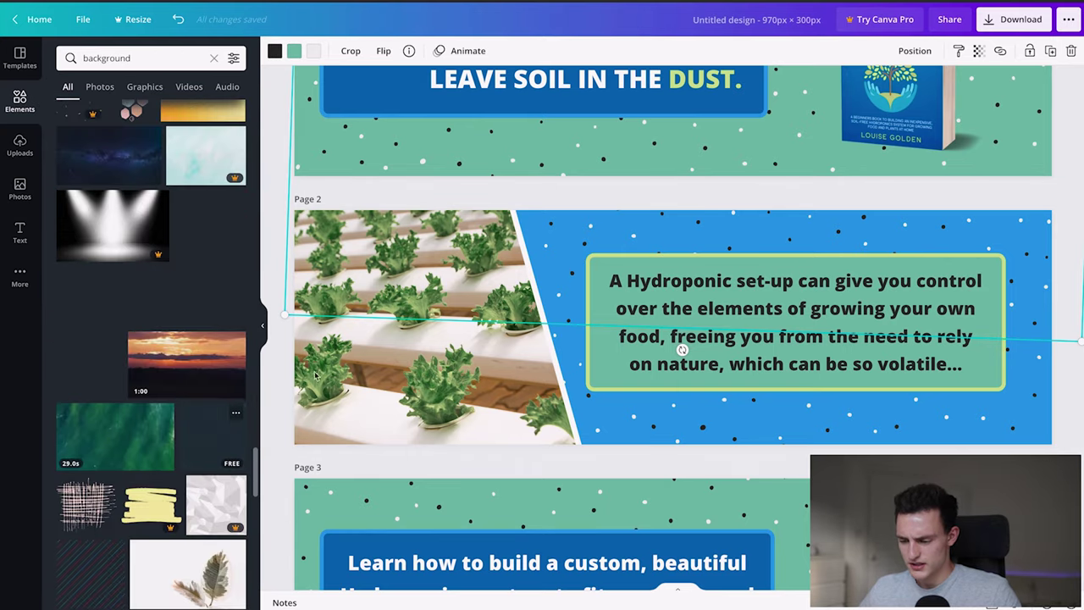
left_click(196, 428)
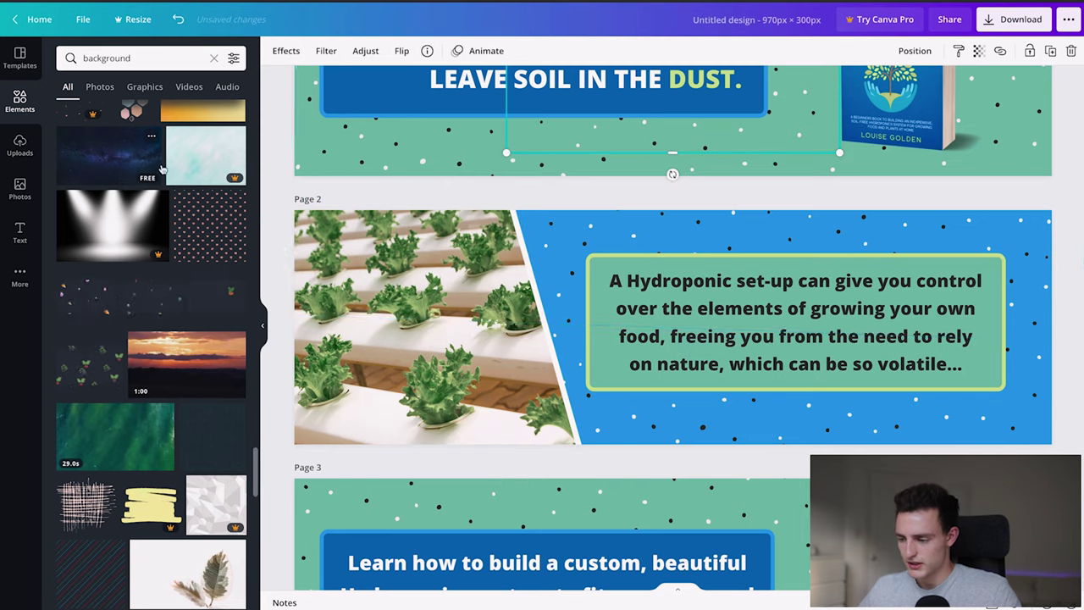
scroll(630, 125, "up", 3)
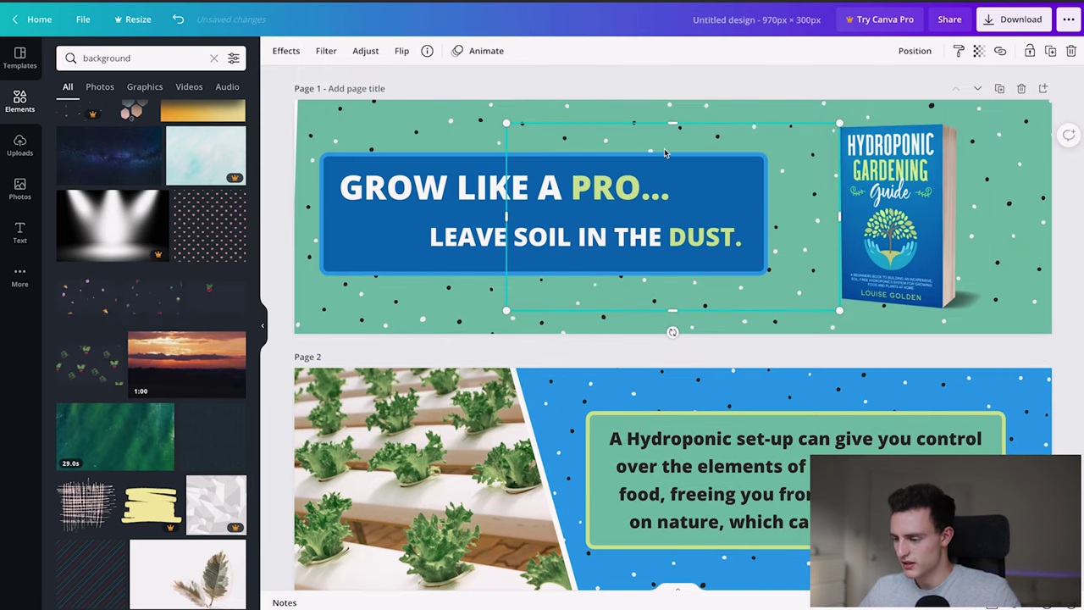
left_click_drag(655, 114, 646, 82)
Step: Send the graphic one layer backward, bring it forward again, and deselect it
left_click(907, 53)
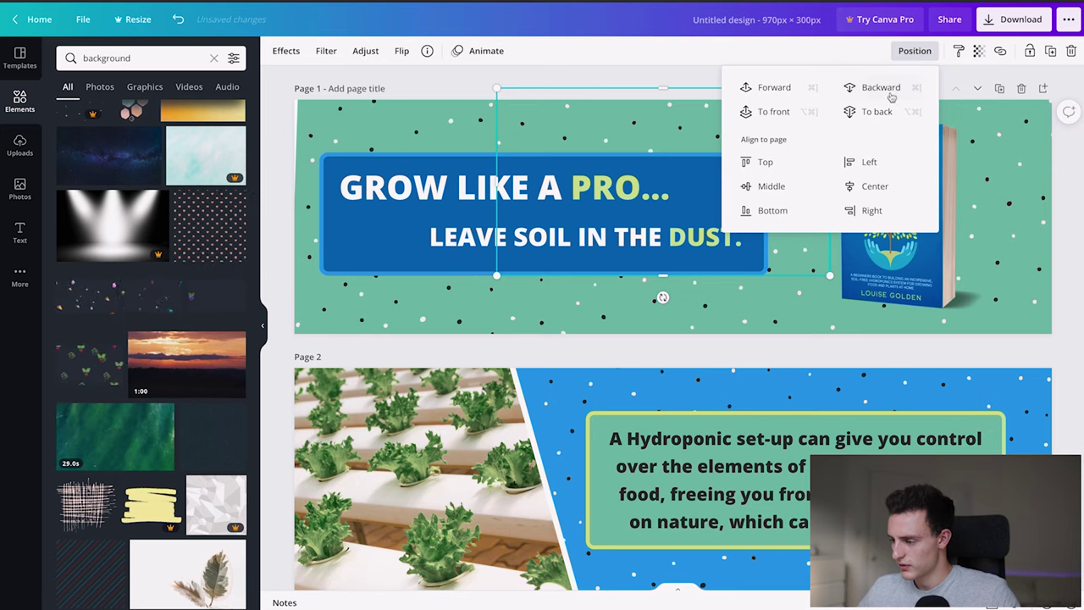
left_click(885, 87)
left_click(759, 88)
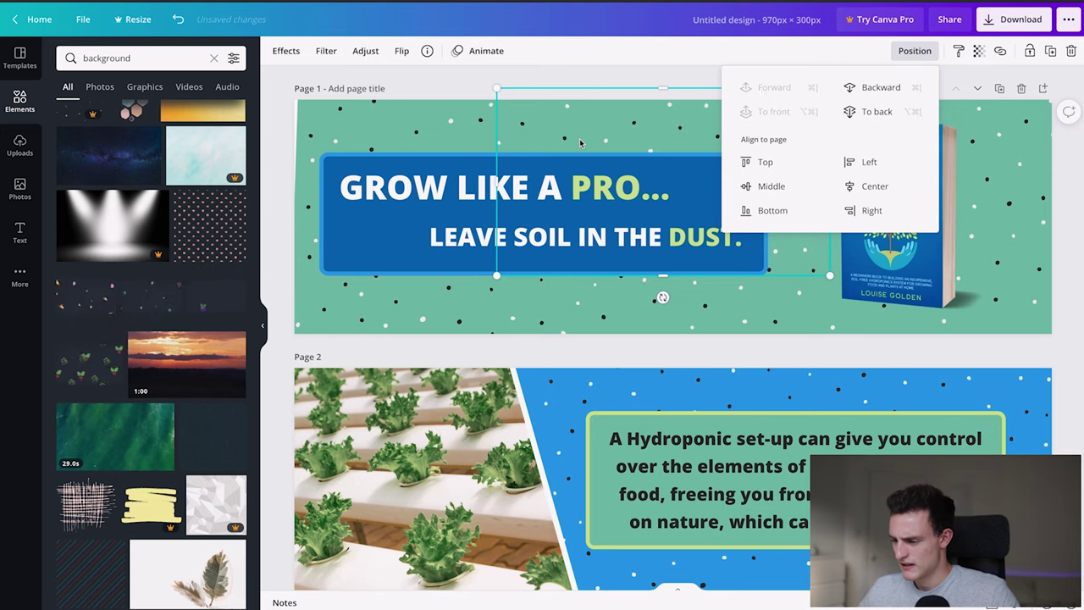
left_click(572, 129)
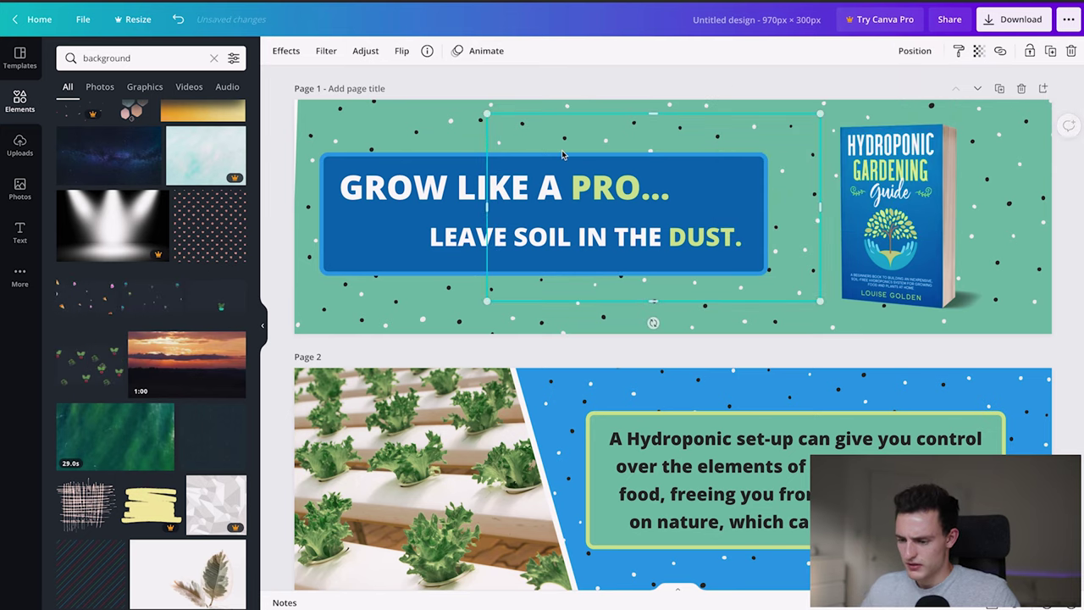
left_click(275, 207)
scroll(203, 208, "up", 5)
scroll(203, 207, "up", 2)
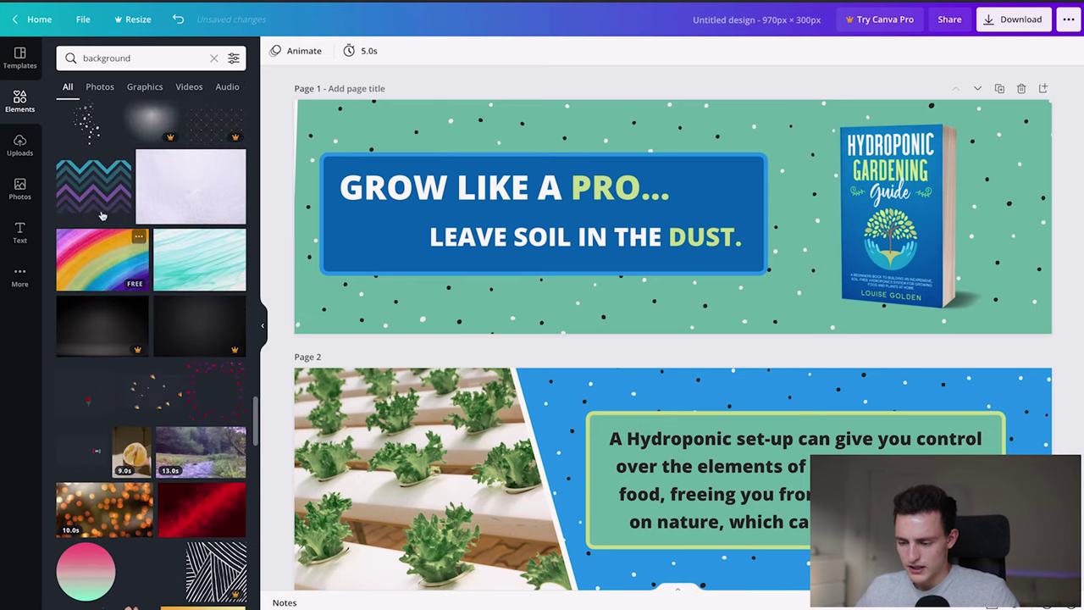
Step: Add, shrink and delete a trial rainbow image, then bring up the uploaded images library
left_click(137, 237)
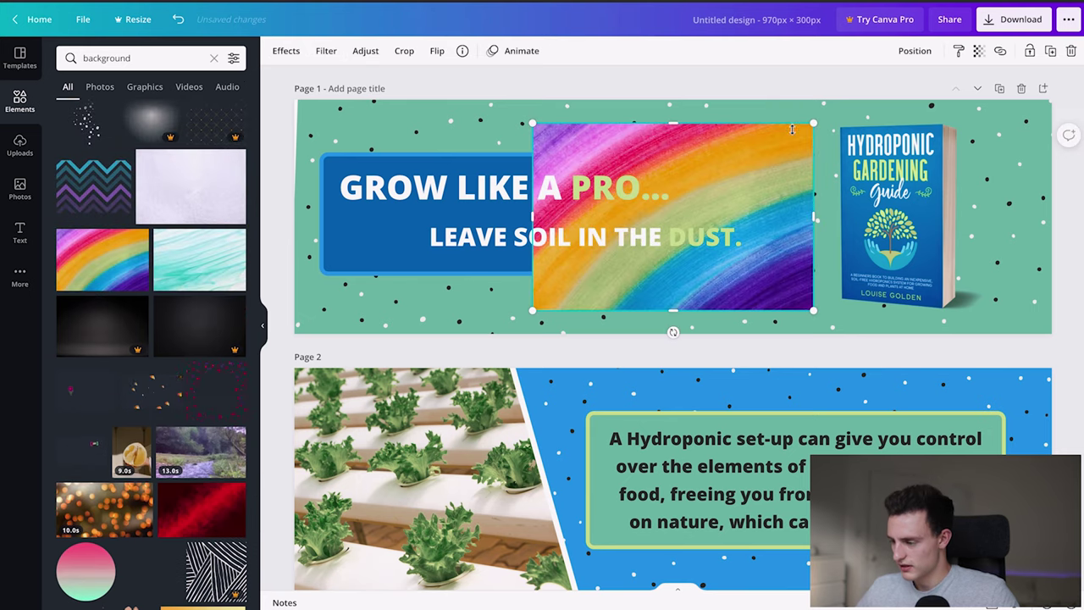
left_click_drag(813, 123, 687, 208)
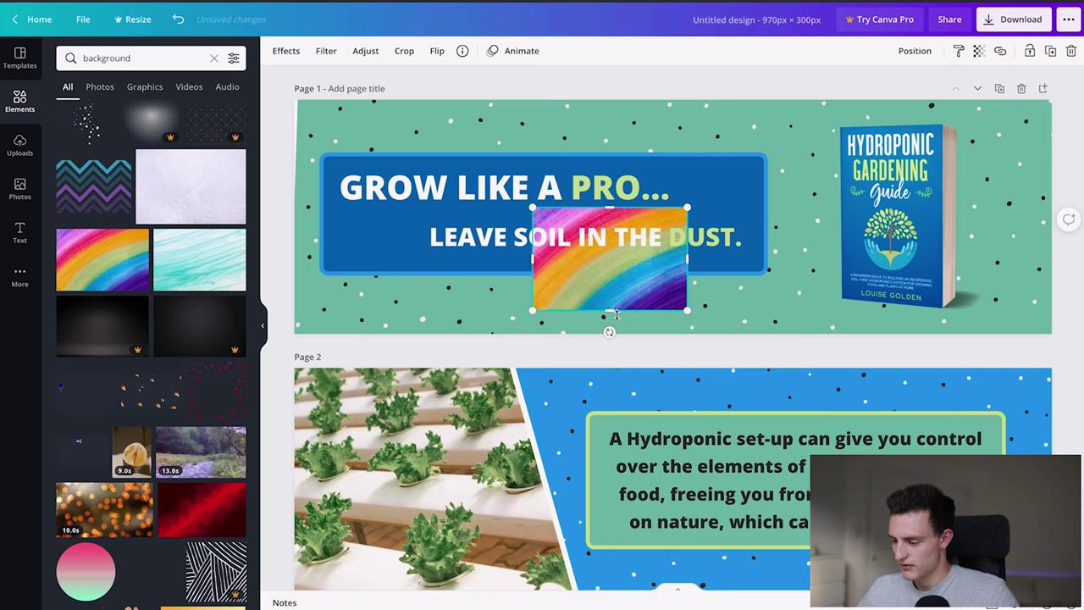
key("Delete")
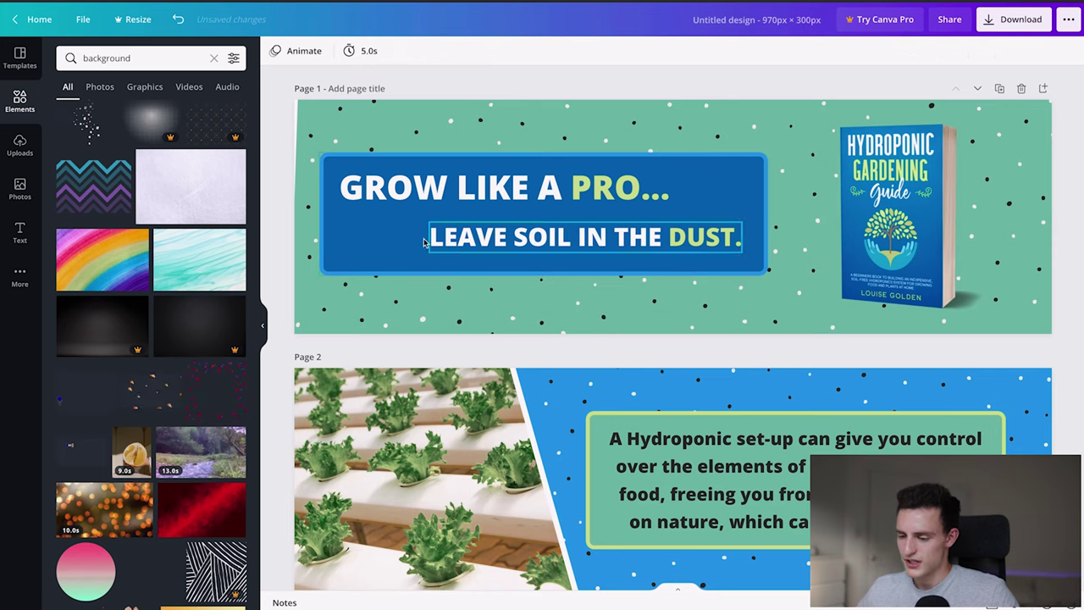
left_click(37, 151)
left_click(389, 159)
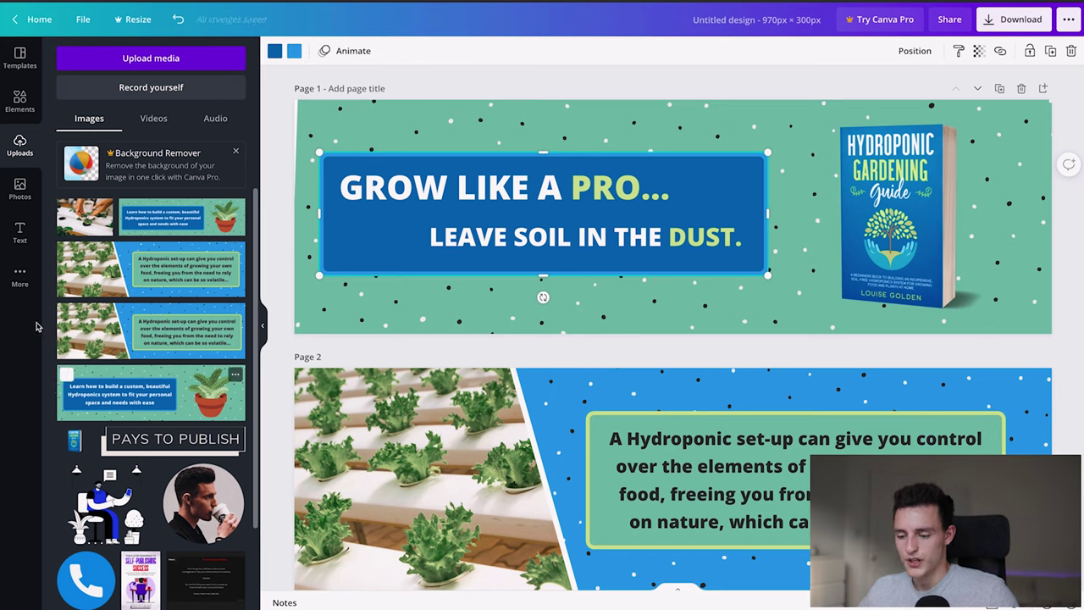
Step: Clear the background search and show all Lines & Shapes elements
left_click(20, 102)
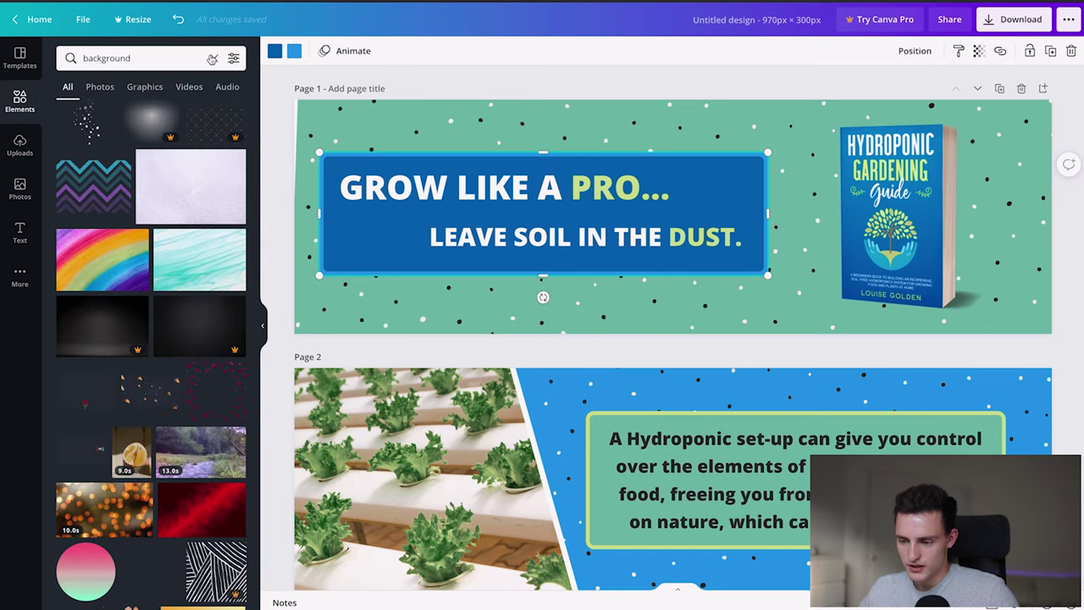
left_click(212, 58)
left_click(237, 196)
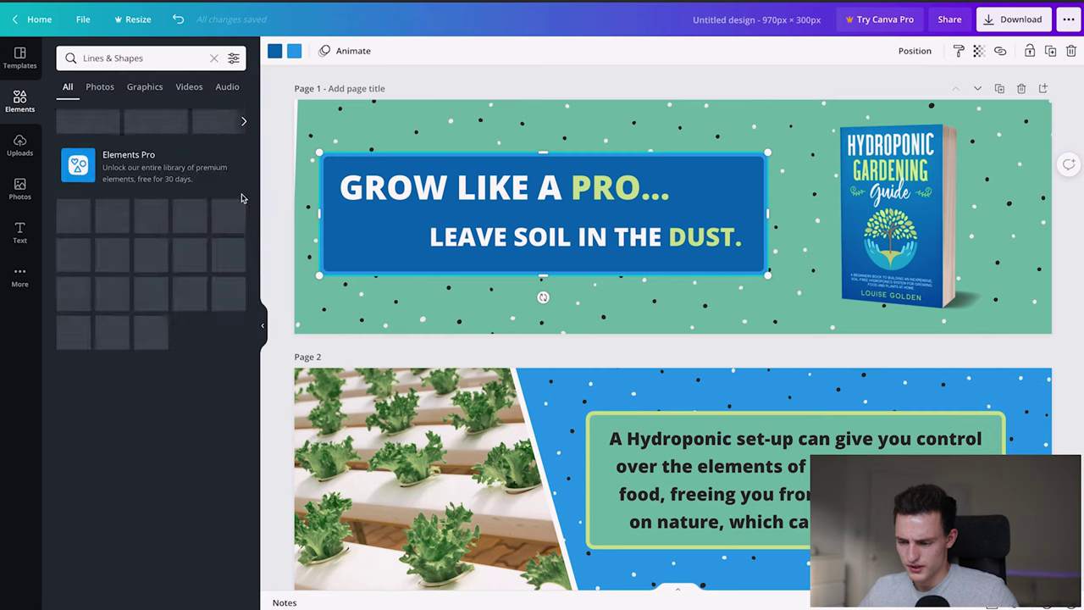
Step: Add a dark square over the headline, then delete it
scroll(118, 322, "down", 1)
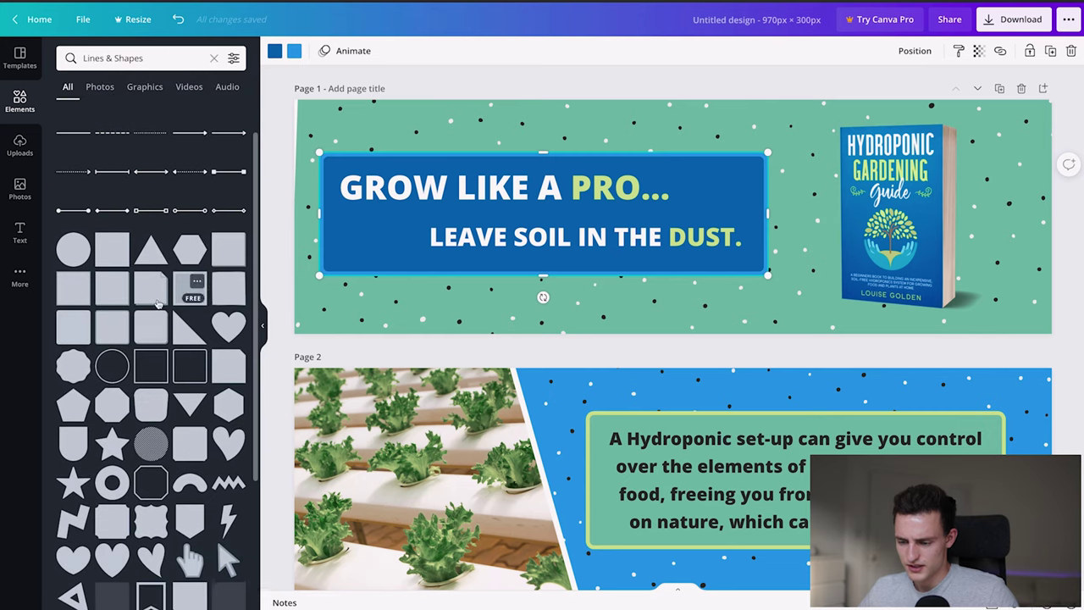
left_click(112, 330)
left_click_drag(694, 184, 694, 154)
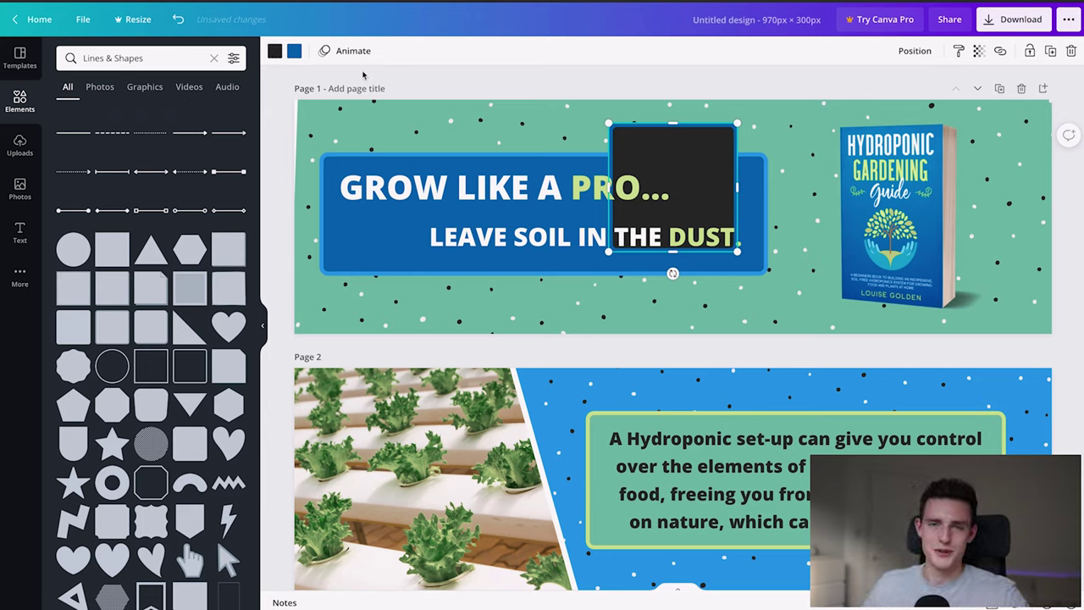
key("Delete")
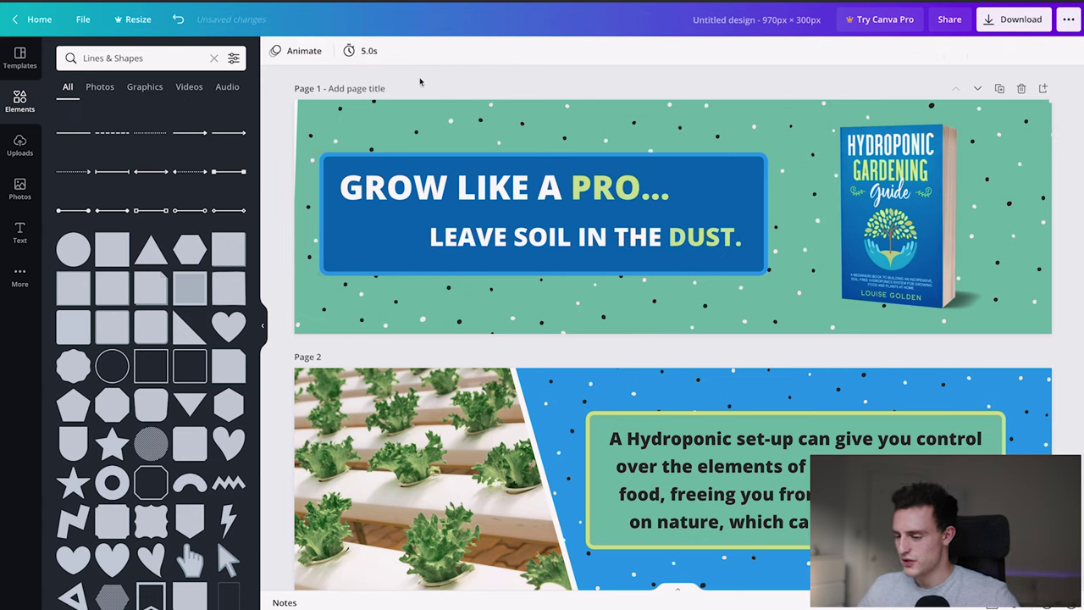
left_click(420, 110)
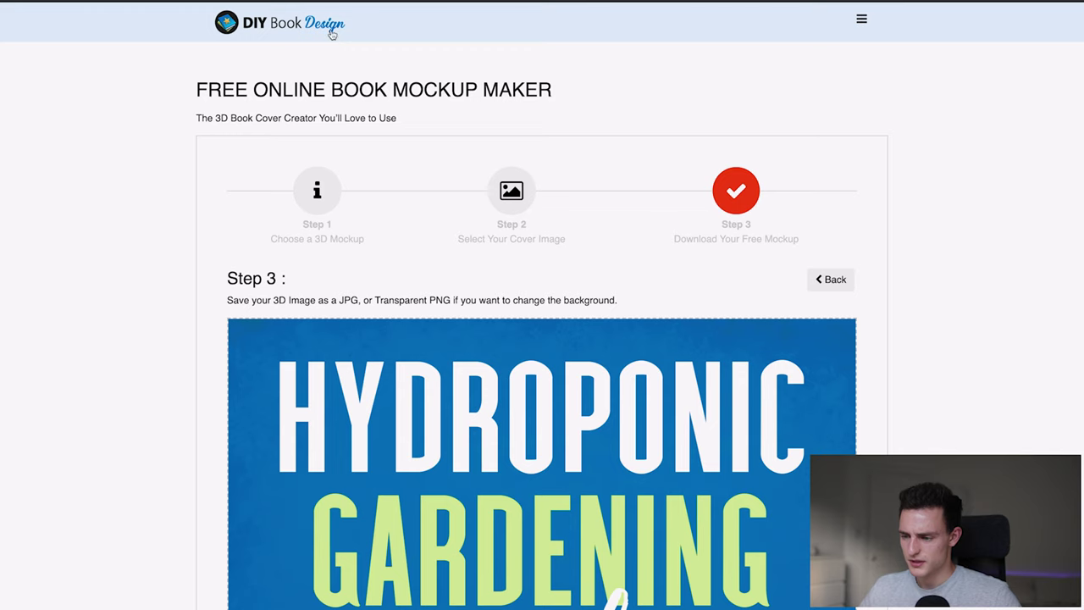
Step: Open the DIY Book Covers 3D mockup maker, pick a template and continue to cover upload
left_click(317, 98)
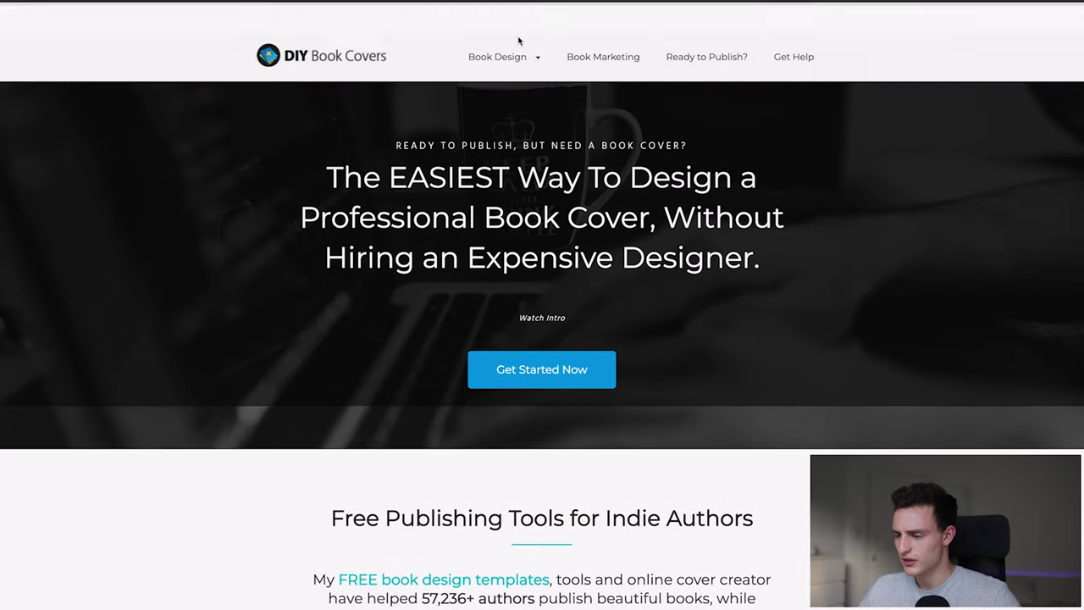
mouse_move(533, 66)
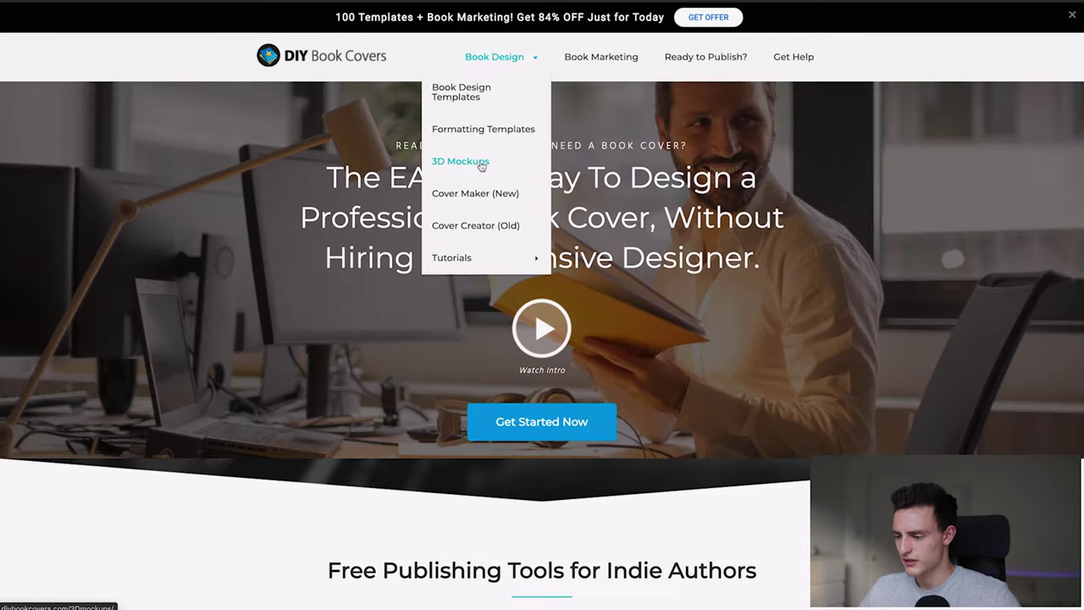
left_click(481, 164)
scroll(505, 281, "down", 5)
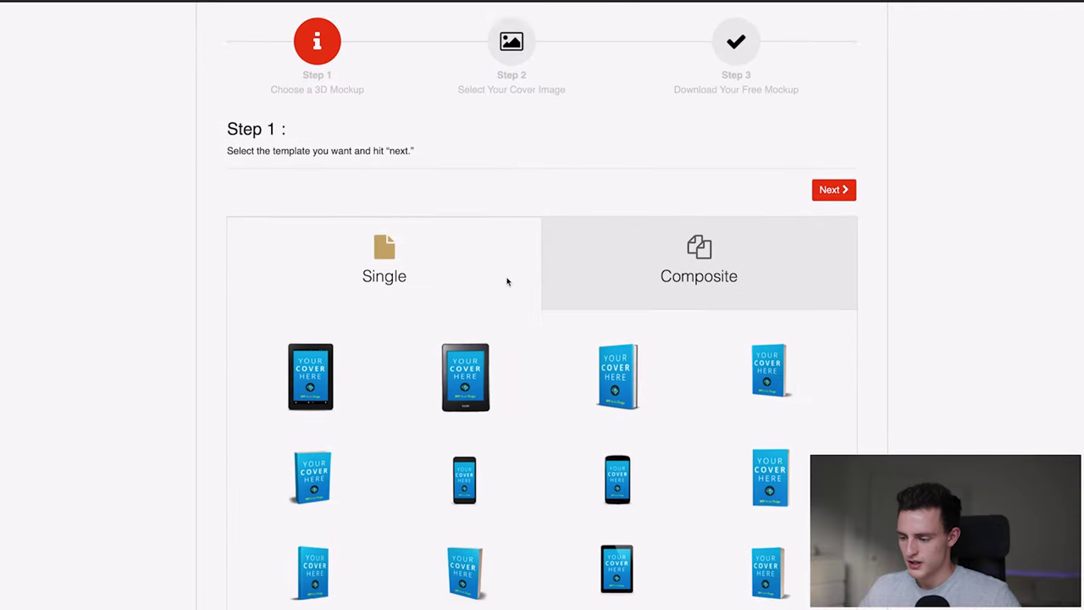
scroll(588, 419, "up", 1)
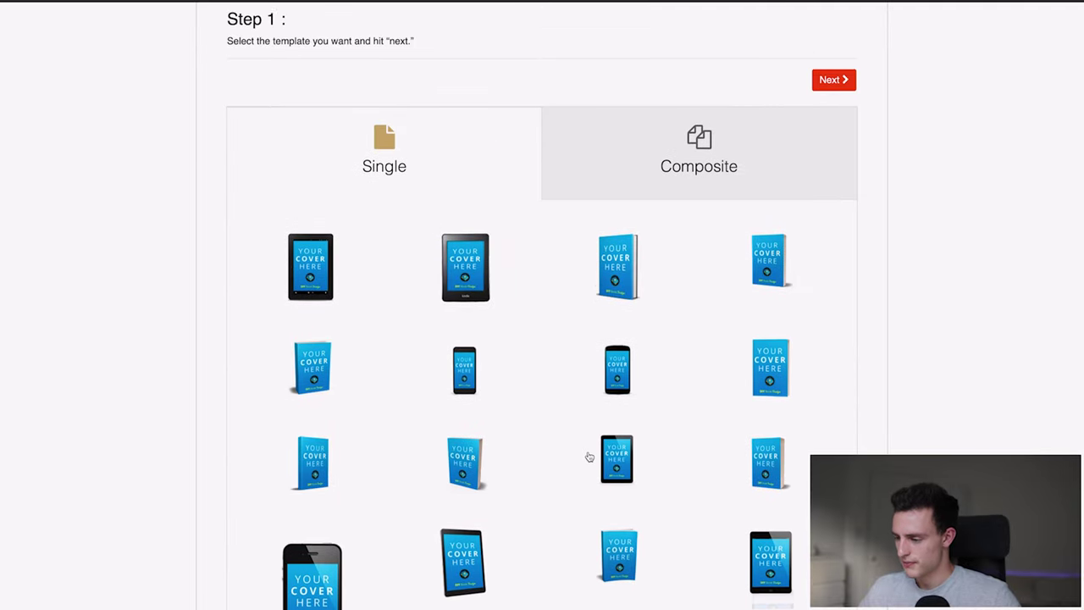
scroll(632, 174, "down", 2)
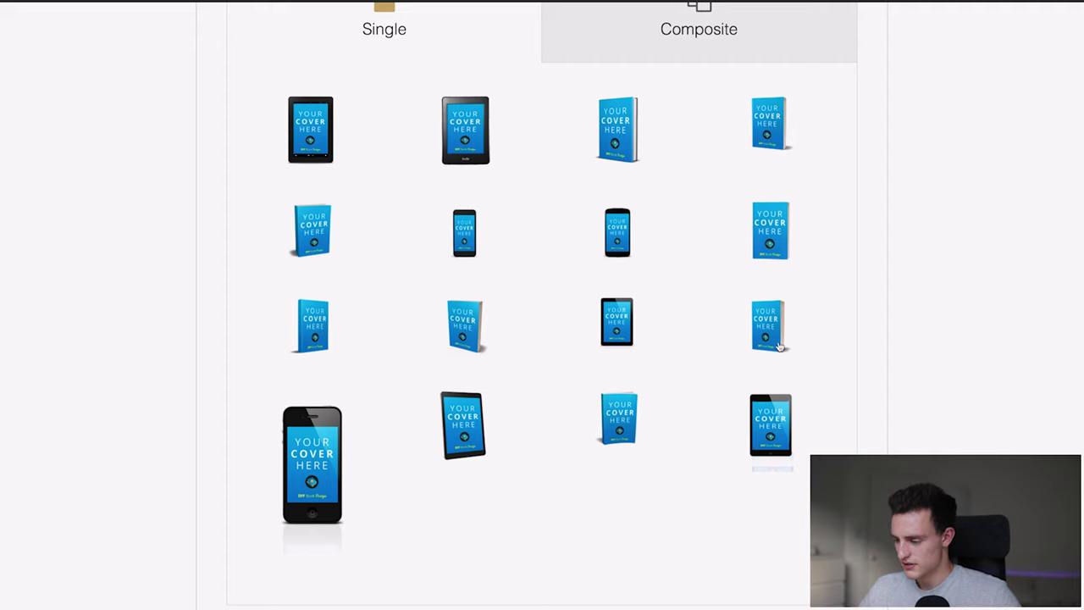
scroll(809, 177, "up", 2)
left_click(836, 61)
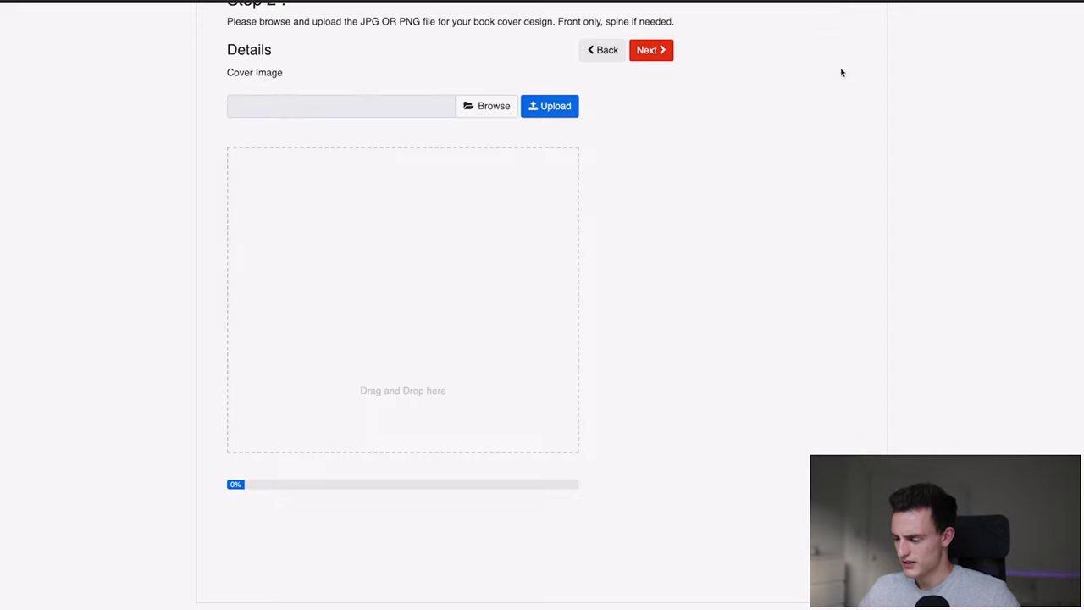
scroll(403, 395, "down", 2)
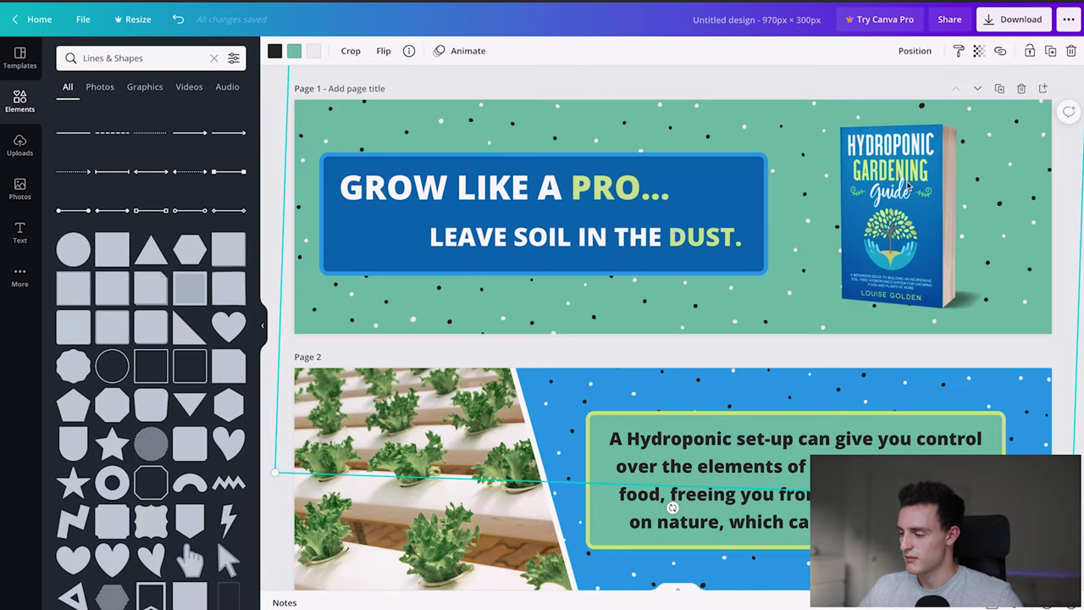
left_click_drag(906, 185, 915, 171)
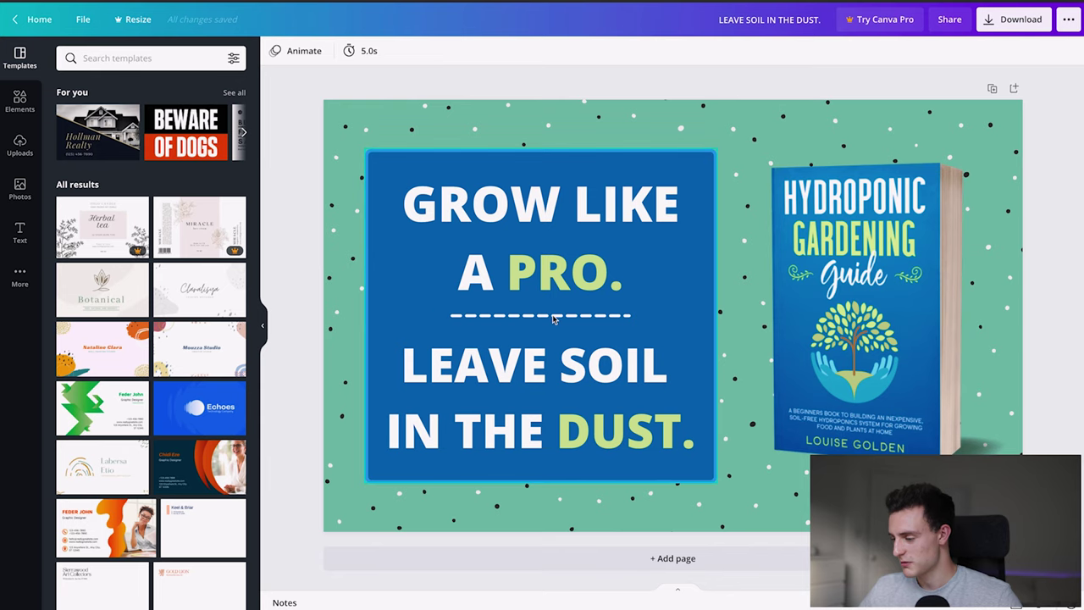
Step: Reposition the book mockup and shift the dotted background pattern slightly on the square banner
left_click_drag(911, 302, 913, 297)
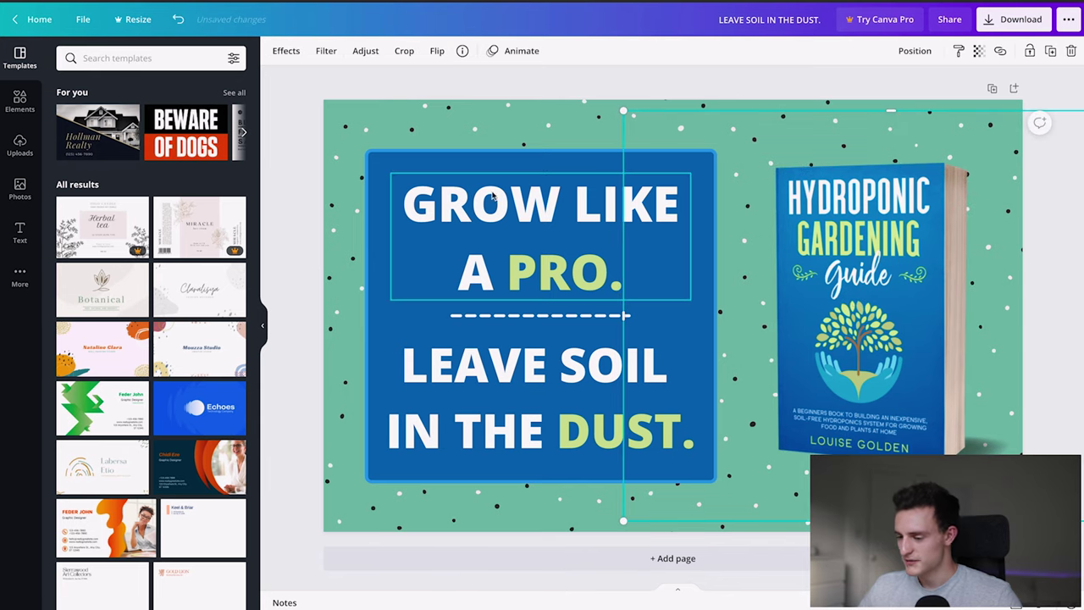
left_click_drag(364, 110, 361, 118)
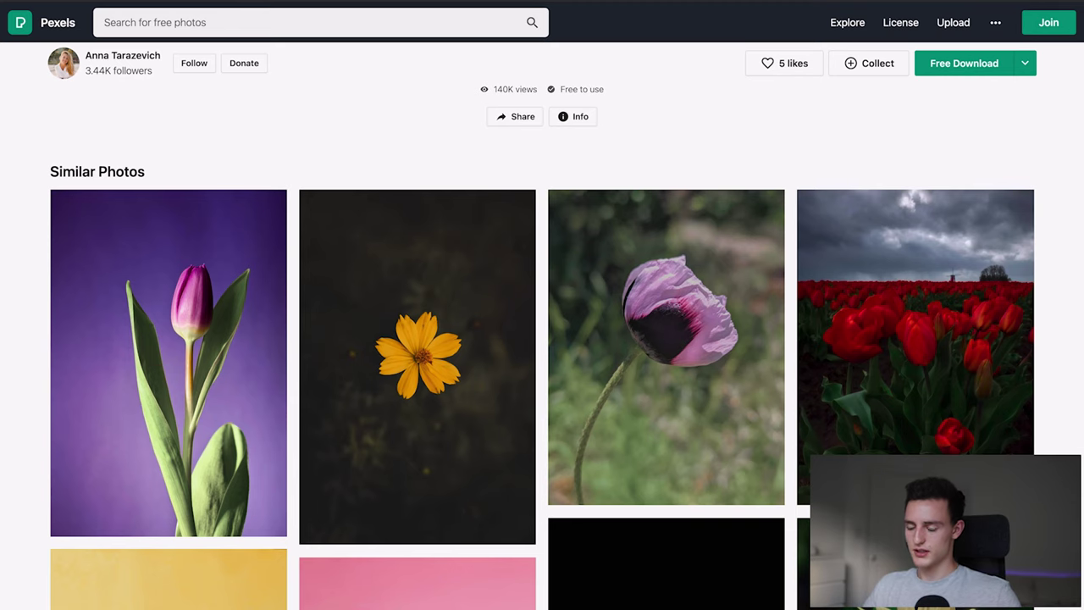
Step: Search Pexels for 'hydroponics' and scan the photo results
left_click(276, 10)
type("hydroponics")
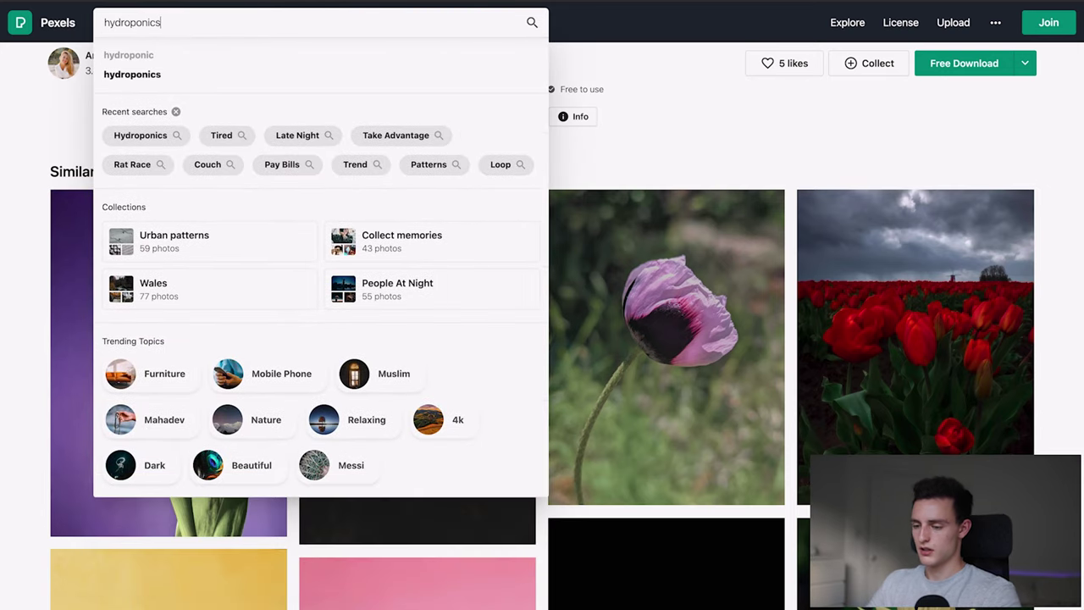
key("Return")
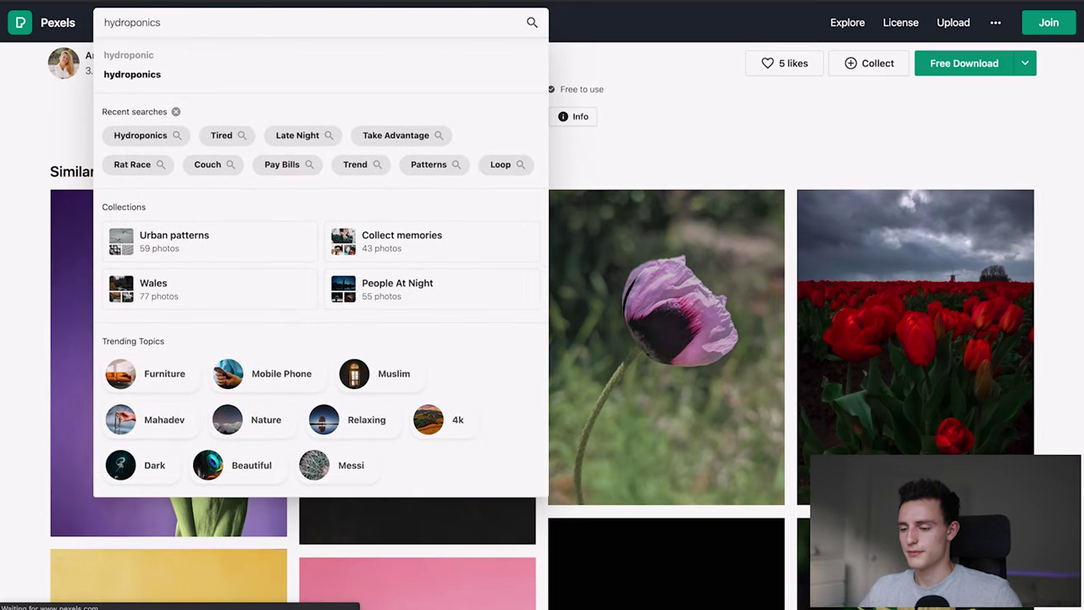
scroll(413, 307, "down", 3)
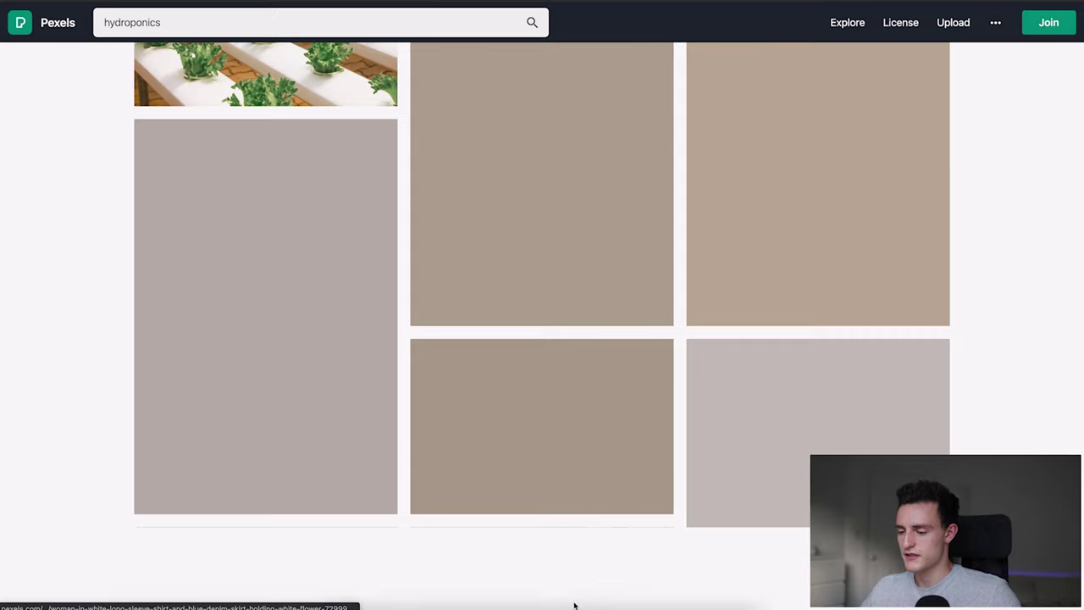
scroll(340, 116, "up", 2)
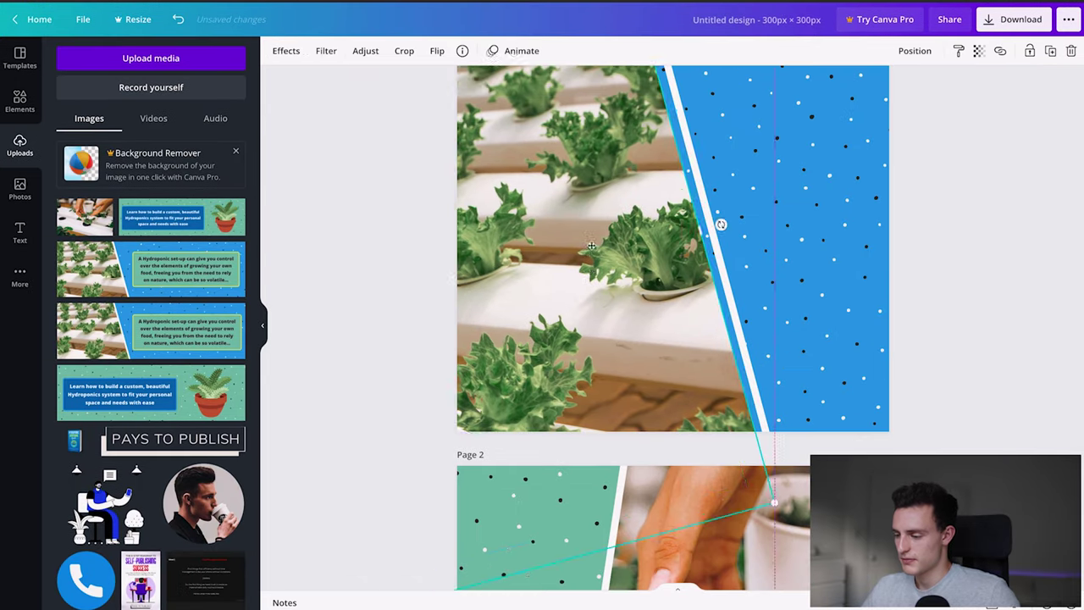
left_click_drag(591, 245, 603, 259)
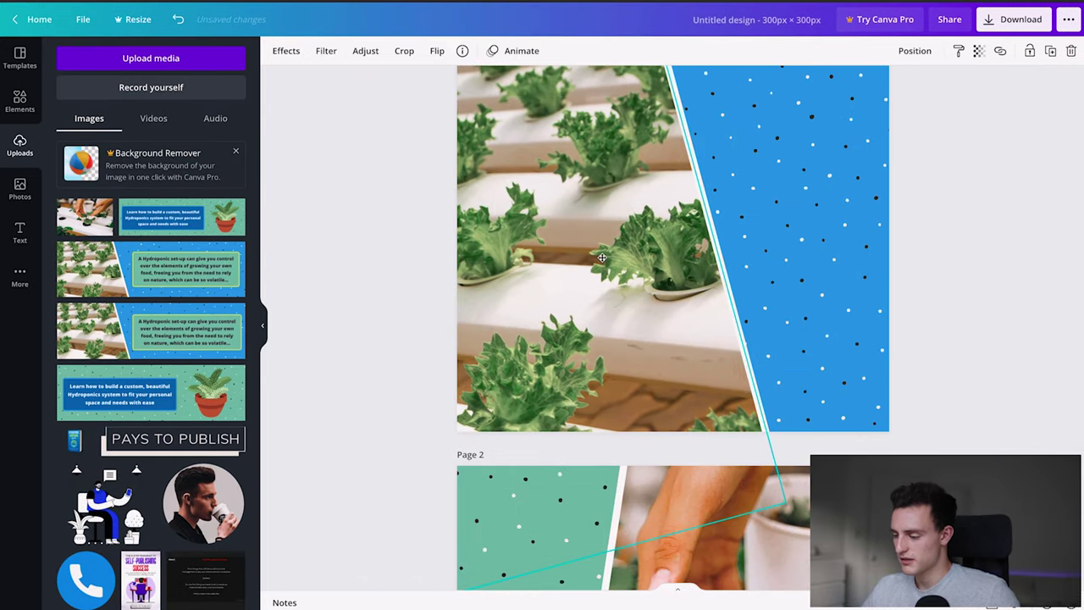
left_click(813, 149)
scroll(1007, 245, "up", 2)
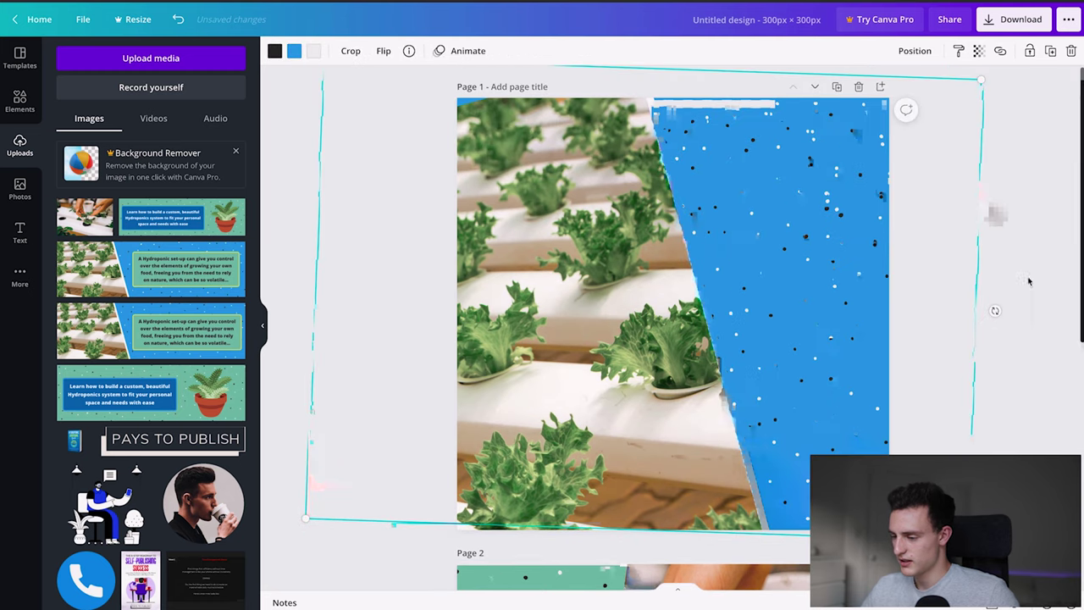
left_click(571, 219)
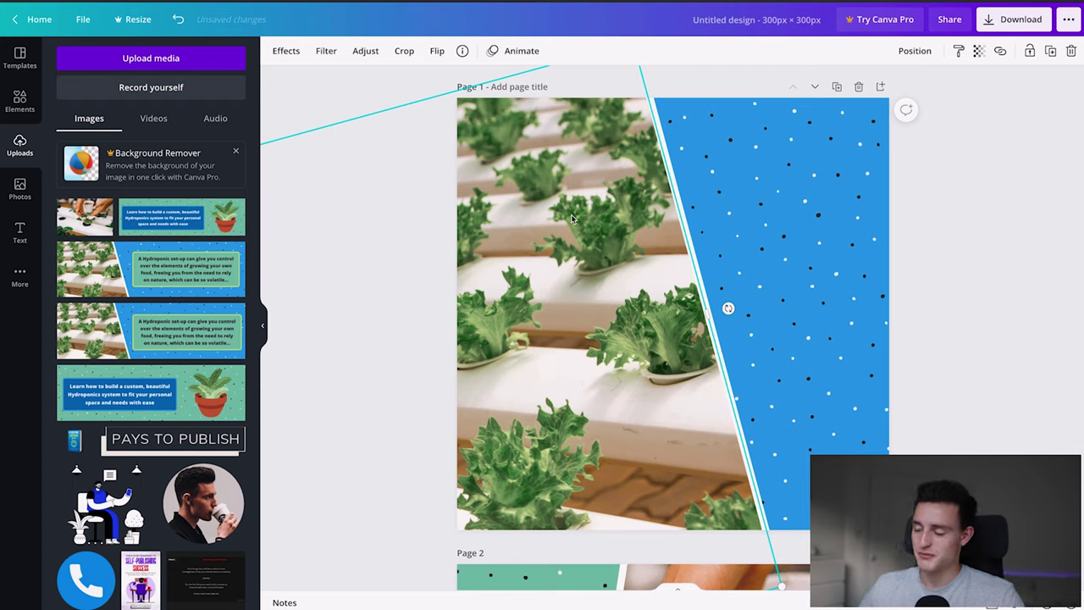
scroll(956, 318, "down", 5)
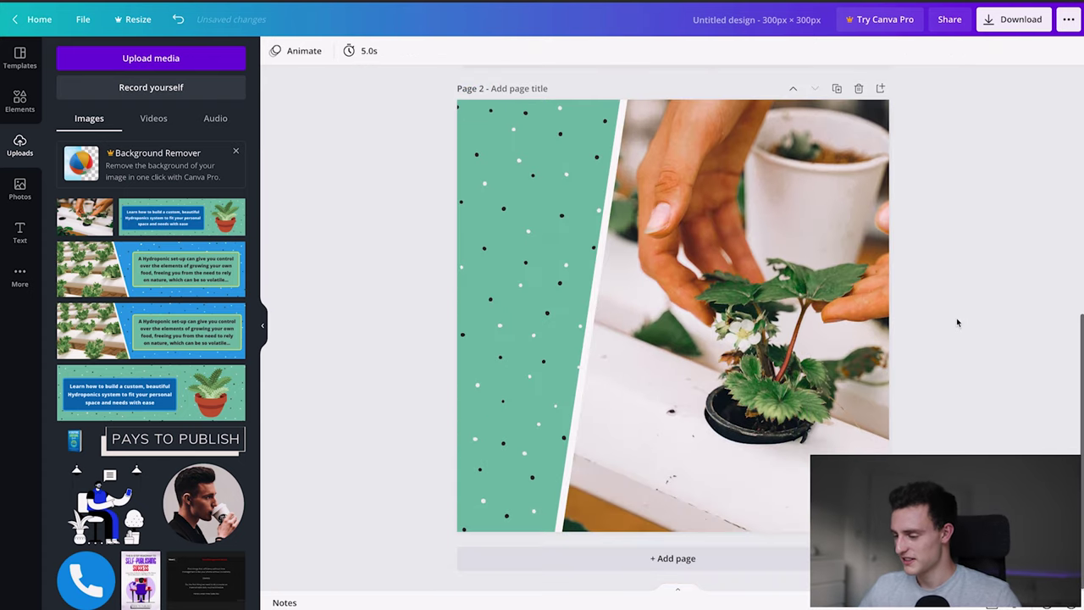
left_click(501, 168)
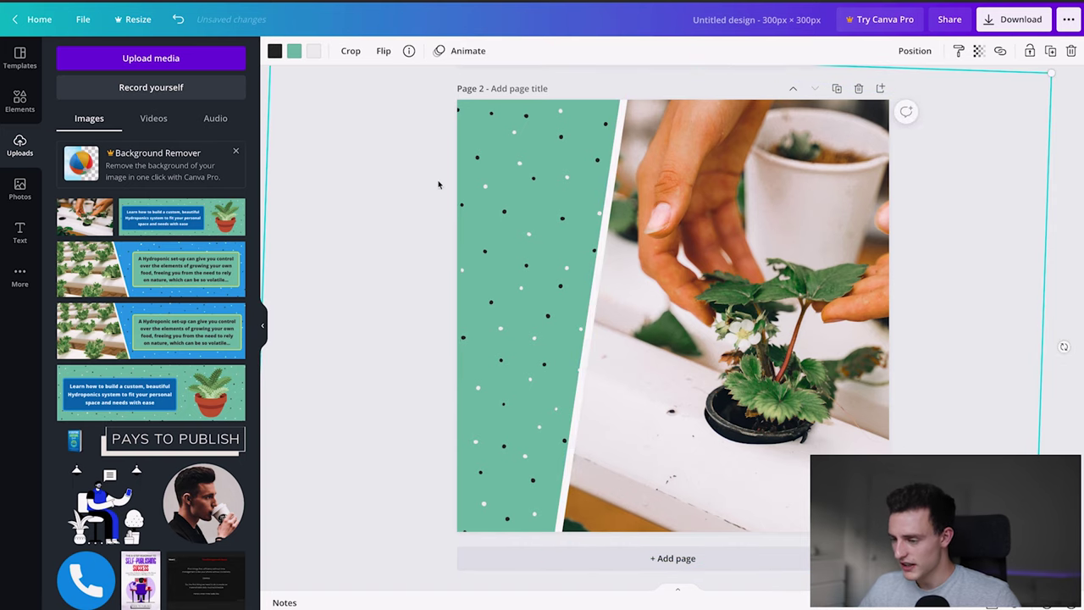
scroll(440, 181, "up", 4)
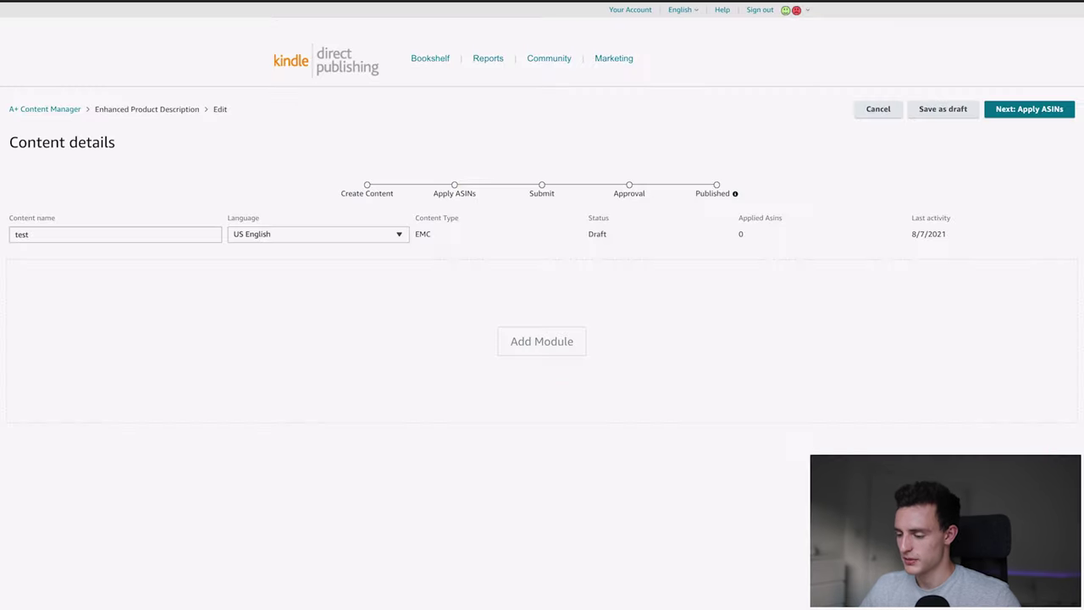
Step: Clear the test draft's content name and go back to the A+ Content Manager list
scroll(458, 363, "down", 3)
scroll(452, 364, "up", 4)
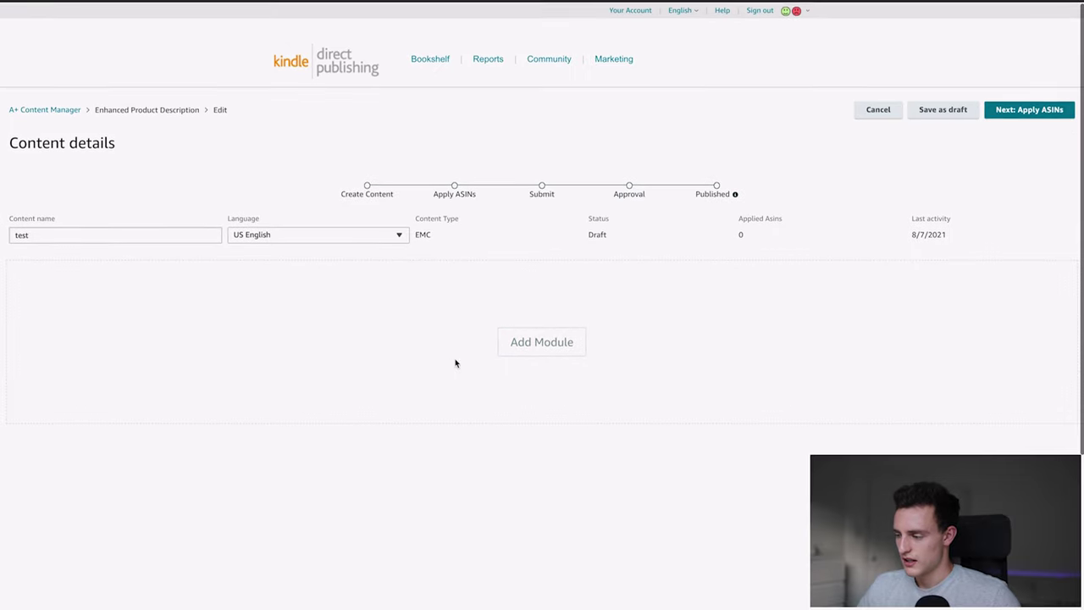
key("Tab")
key("BackSpace")
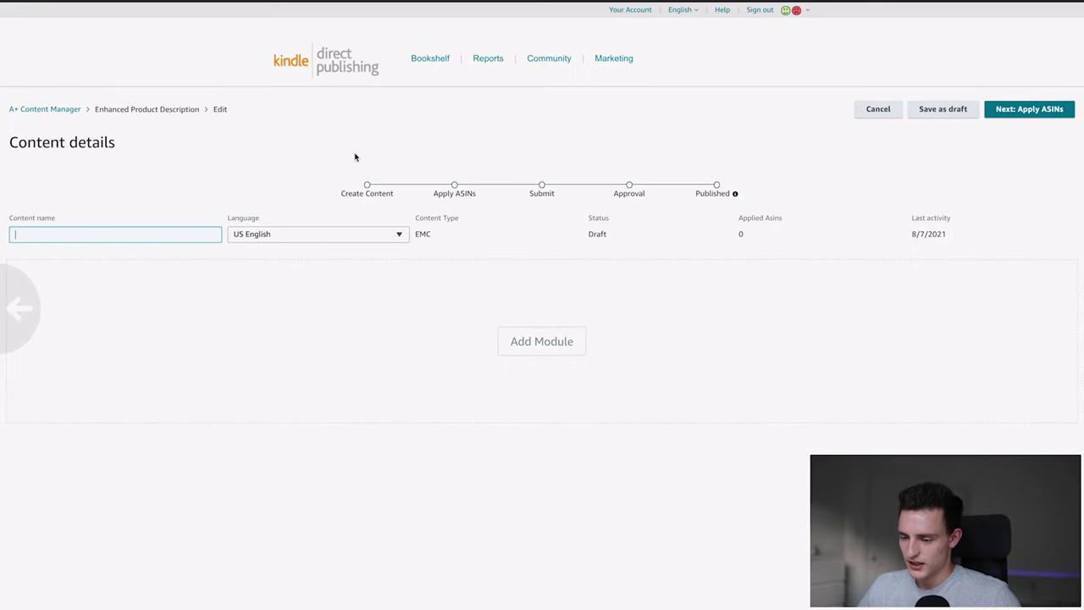
left_click(42, 110)
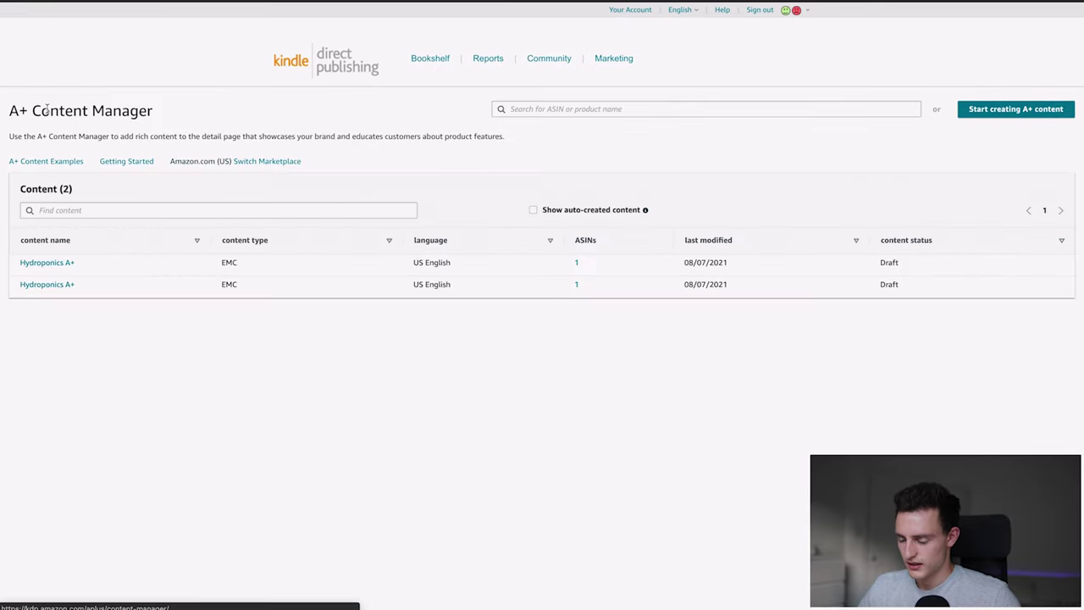
Step: Open the Hydroponics A+ content and scroll through its three-banner preview
left_click(55, 268)
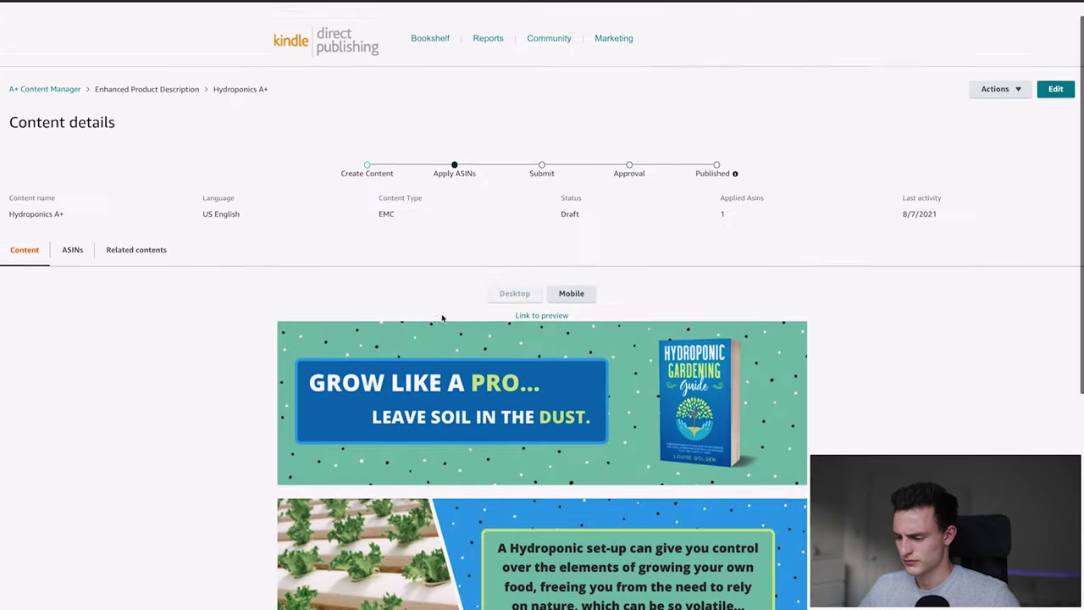
scroll(441, 315, "down", 4)
scroll(441, 315, "up", 3)
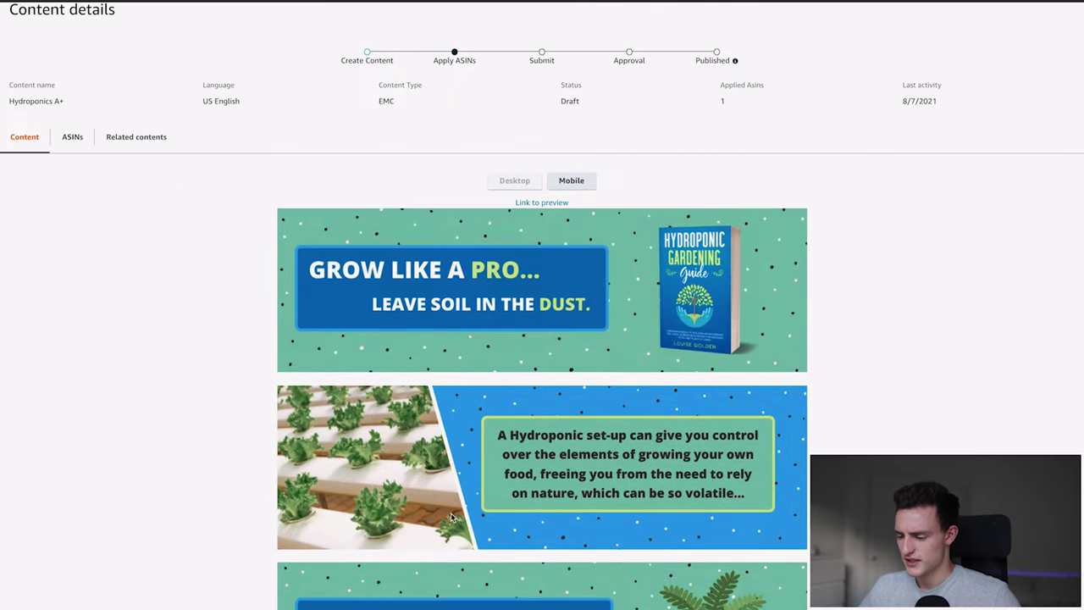
scroll(451, 517, "down", 2)
scroll(701, 389, "down", 3)
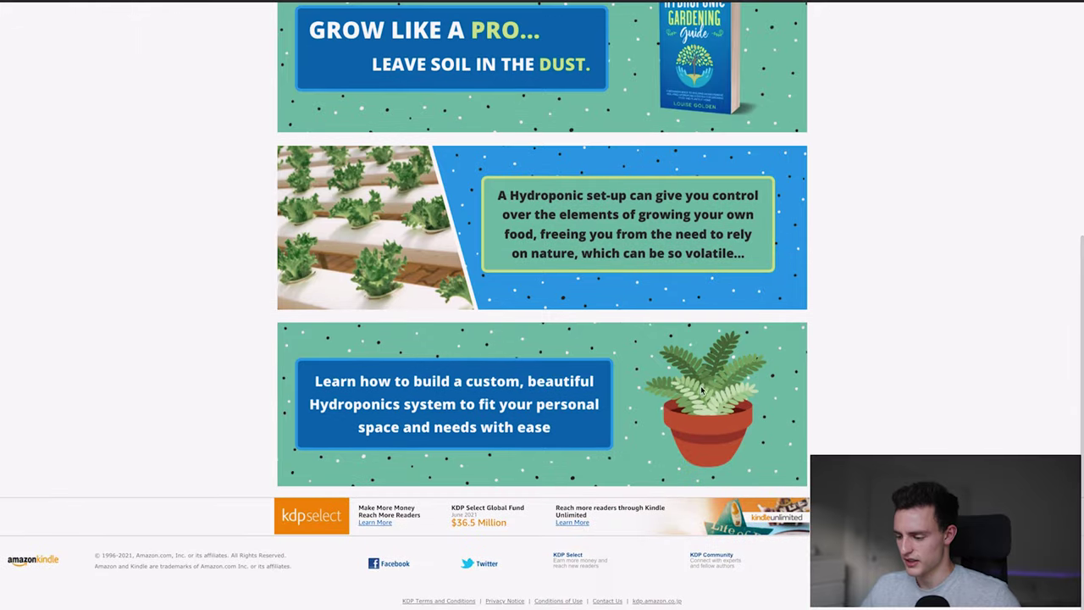
scroll(598, 292, "up", 2)
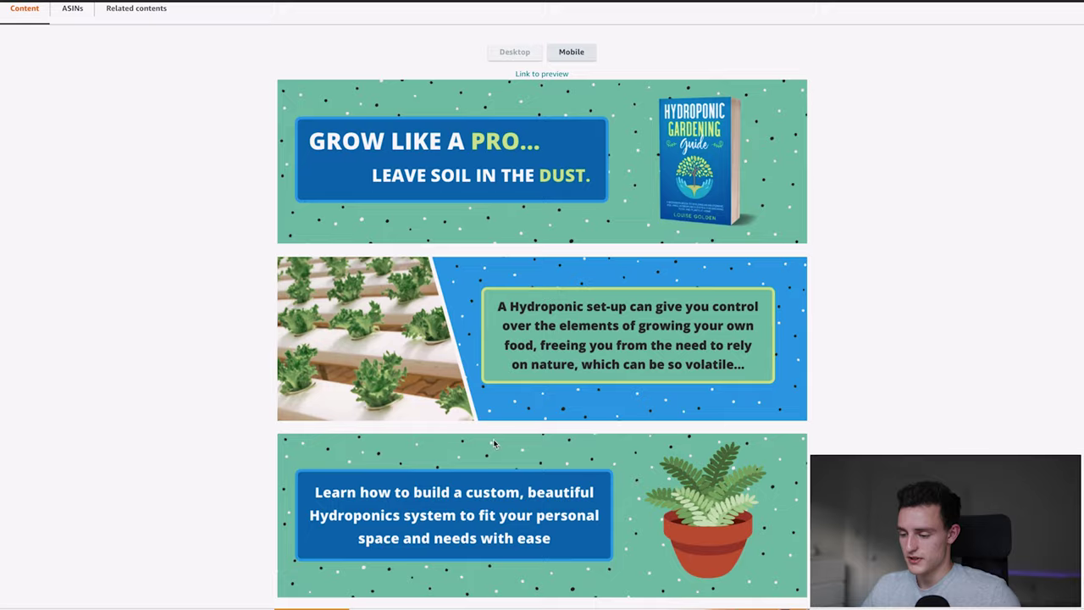
scroll(493, 444, "up", 2)
scroll(174, 85, "up", 2)
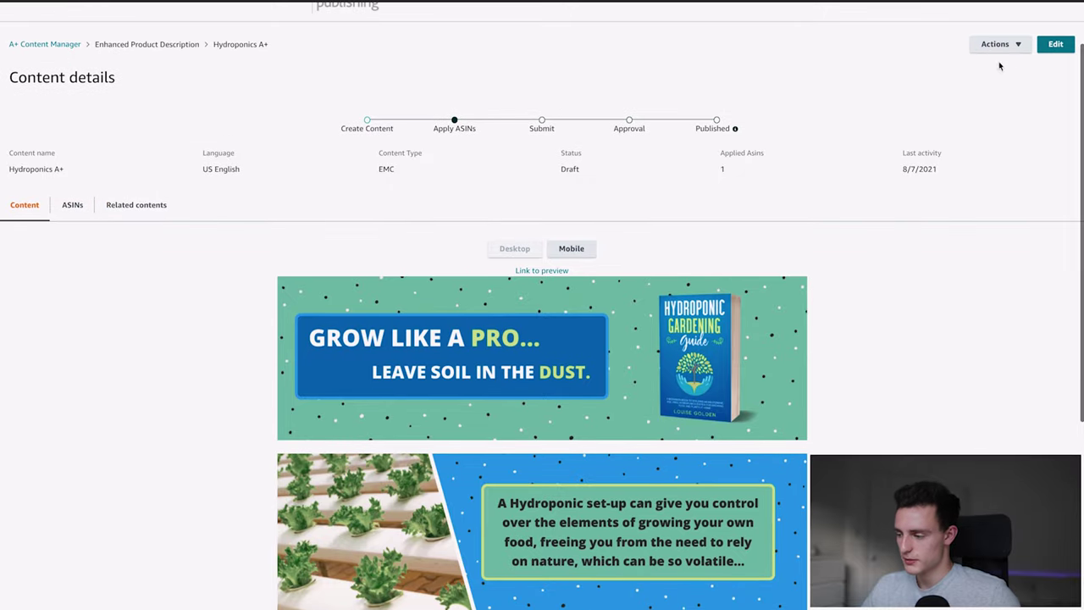
scroll(11, 107, "up", 1)
Step: Return to the list and look over the second Hydroponics A+ draft's preview
left_click(37, 102)
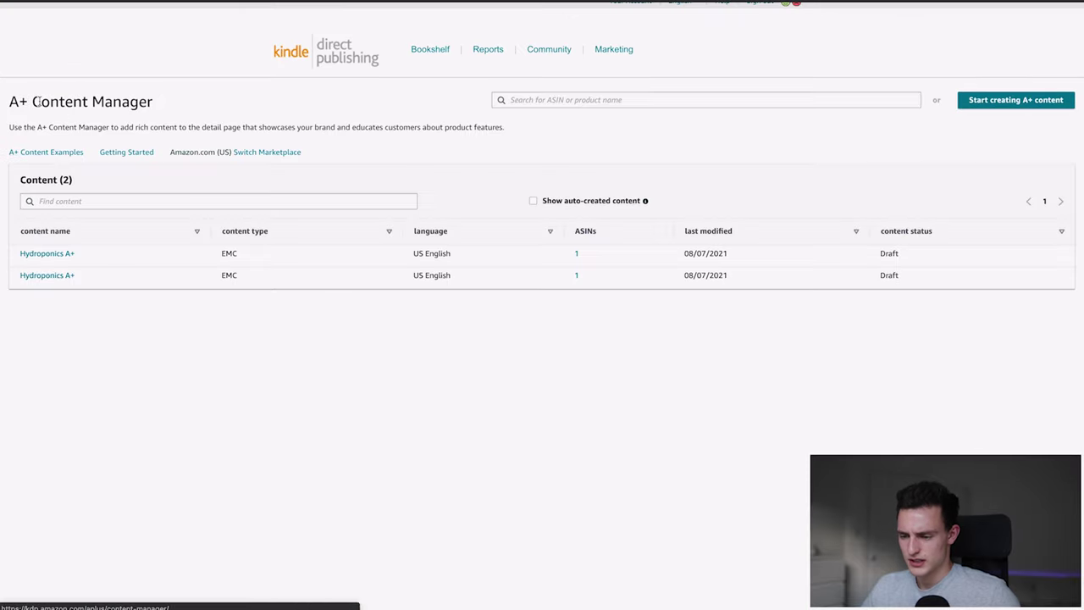
left_click(51, 274)
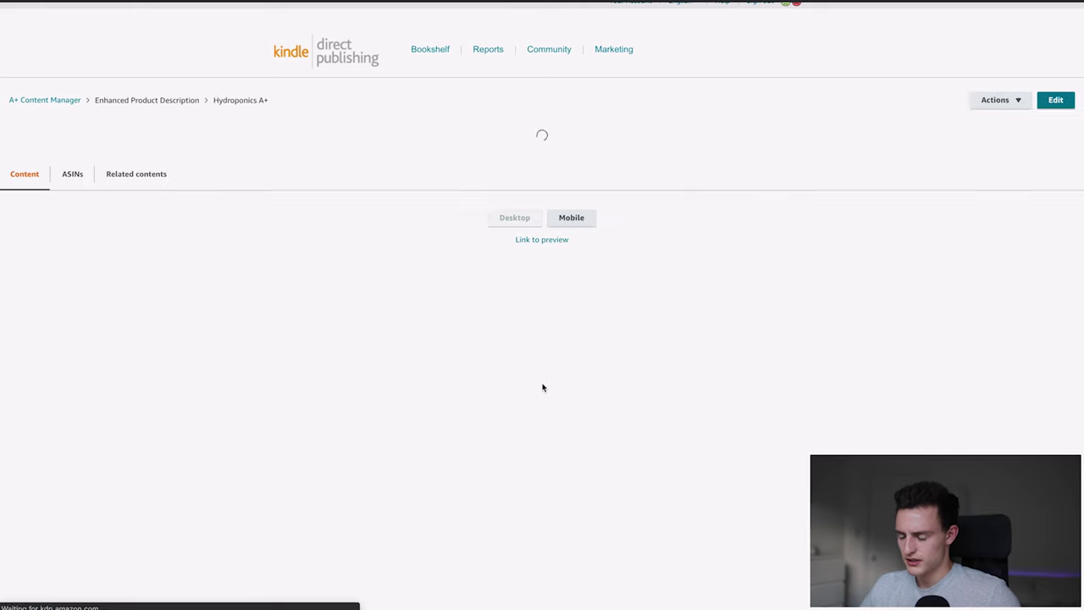
scroll(542, 386, "down", 5)
scroll(542, 386, "down", 3)
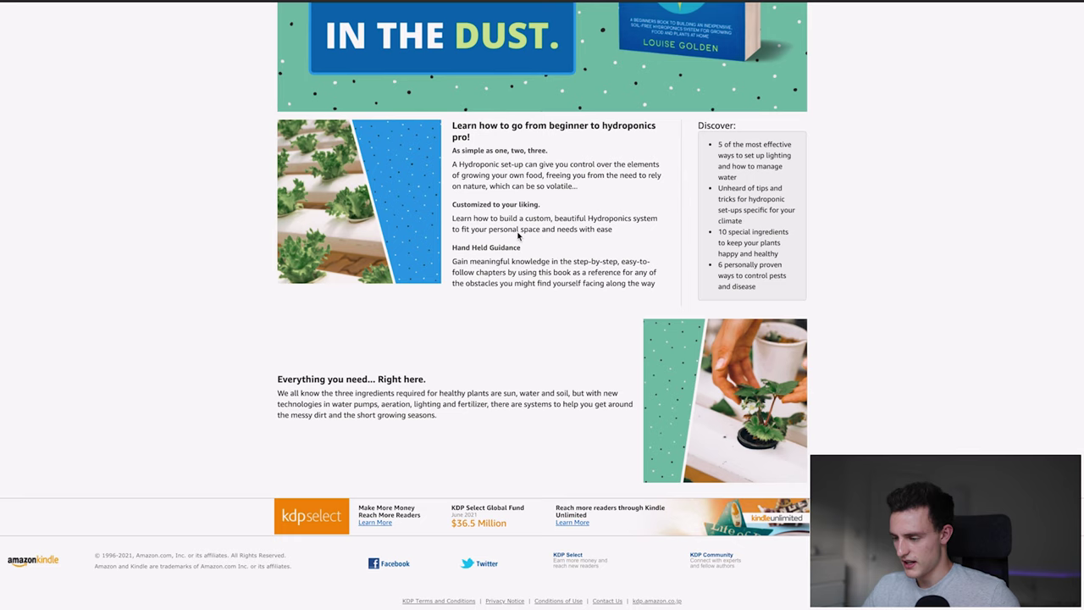
scroll(628, 333, "up", 2)
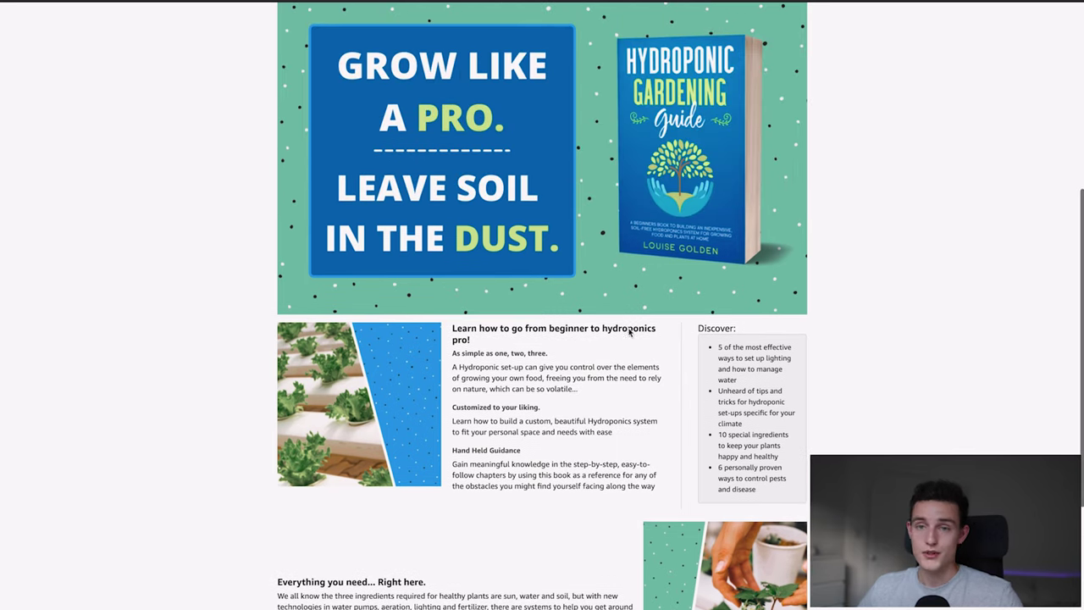
scroll(628, 328, "up", 4)
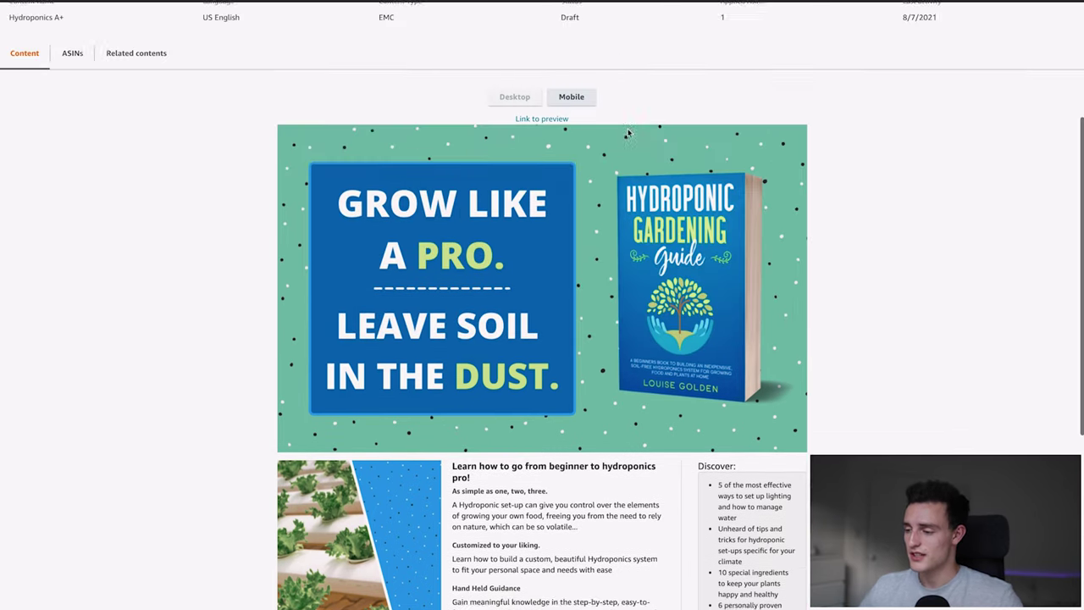
scroll(629, 132, "down", 3)
scroll(537, 120, "up", 1)
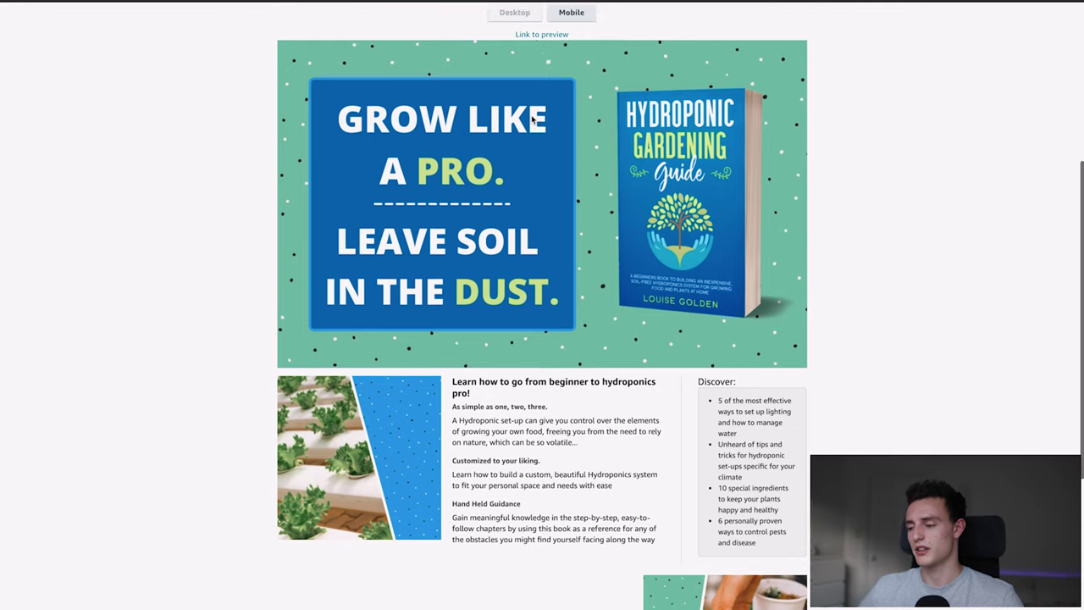
Step: Open its full preview and editor, dismiss the header's Add Image dialog, and scroll the modules
left_click(542, 39)
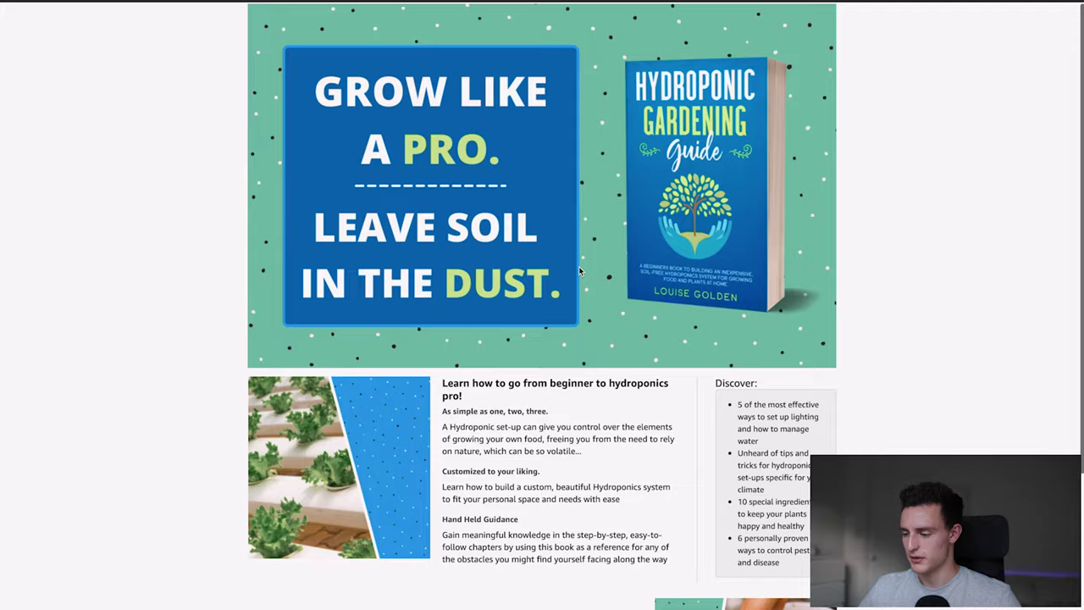
scroll(580, 269, "down", 2)
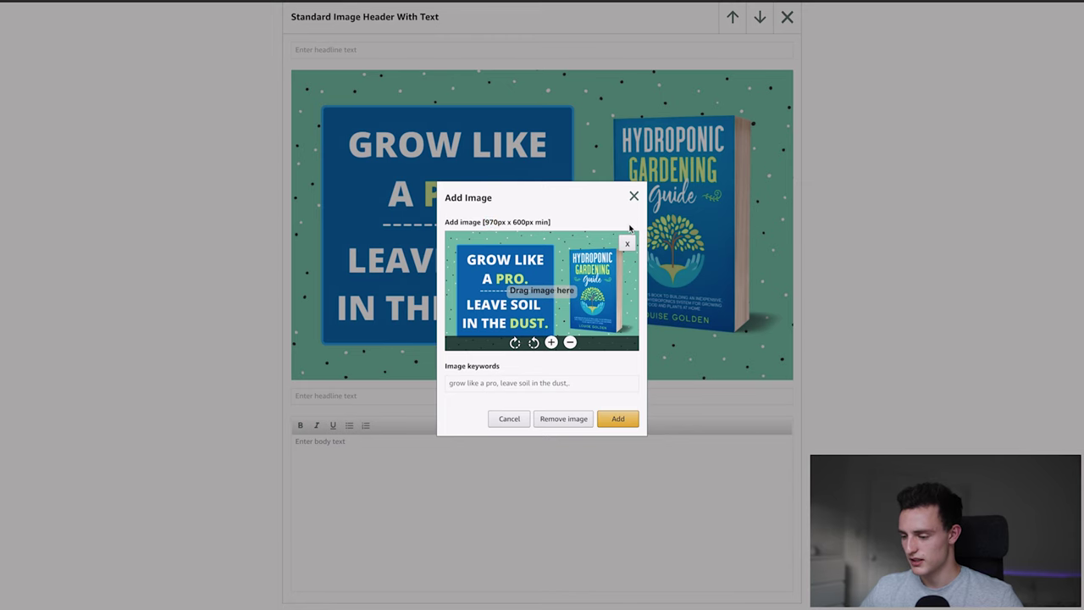
scroll(635, 218, "down", 1)
left_click(634, 197)
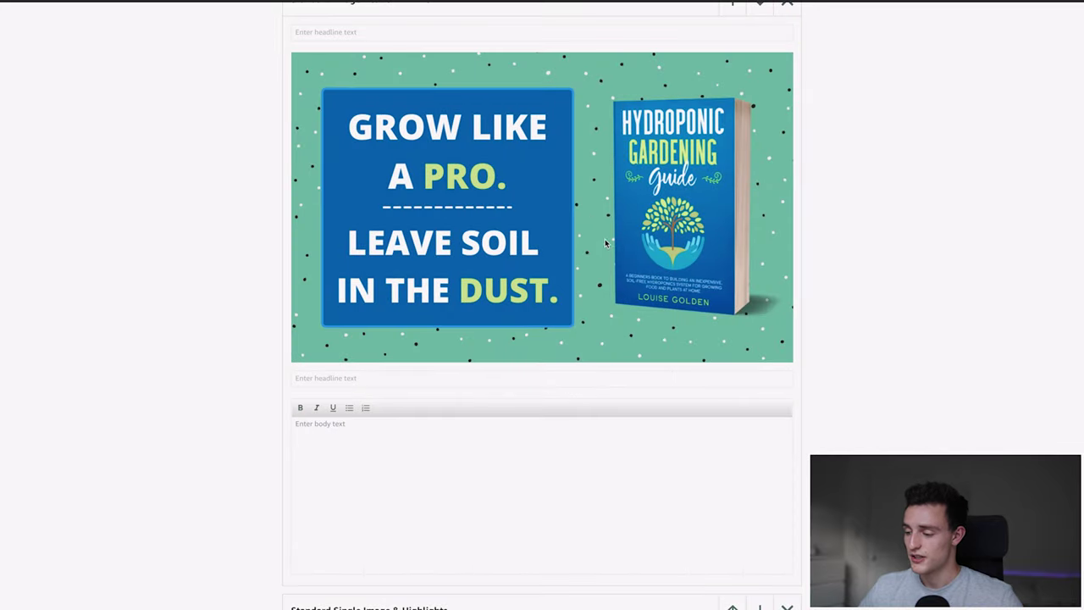
scroll(558, 170, "up", 2)
scroll(520, 104, "down", 10)
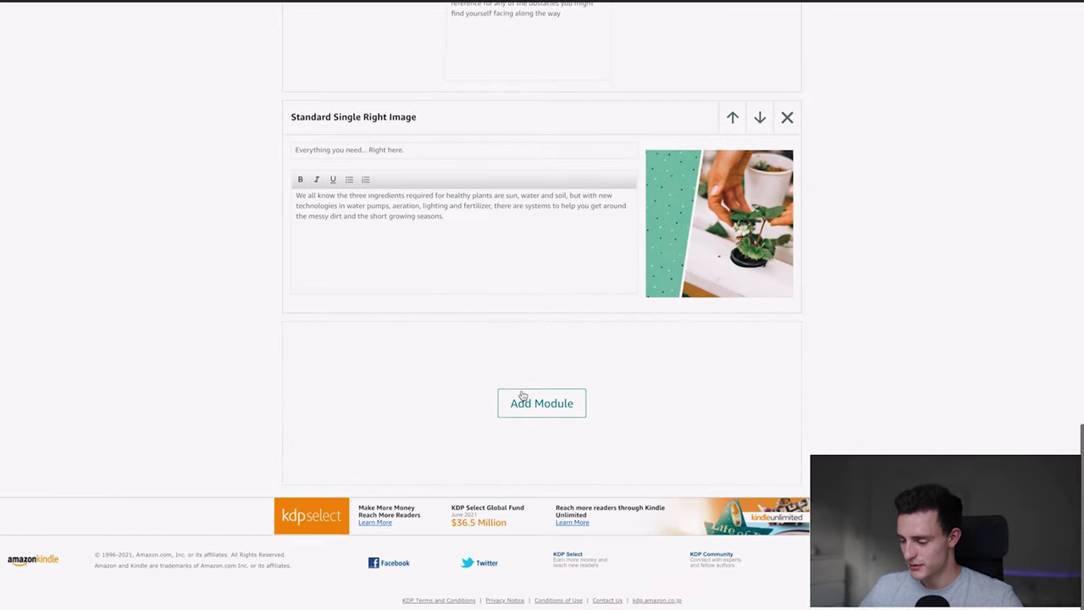
left_click(522, 395)
scroll(785, 254, "down", 5)
left_click(784, 223)
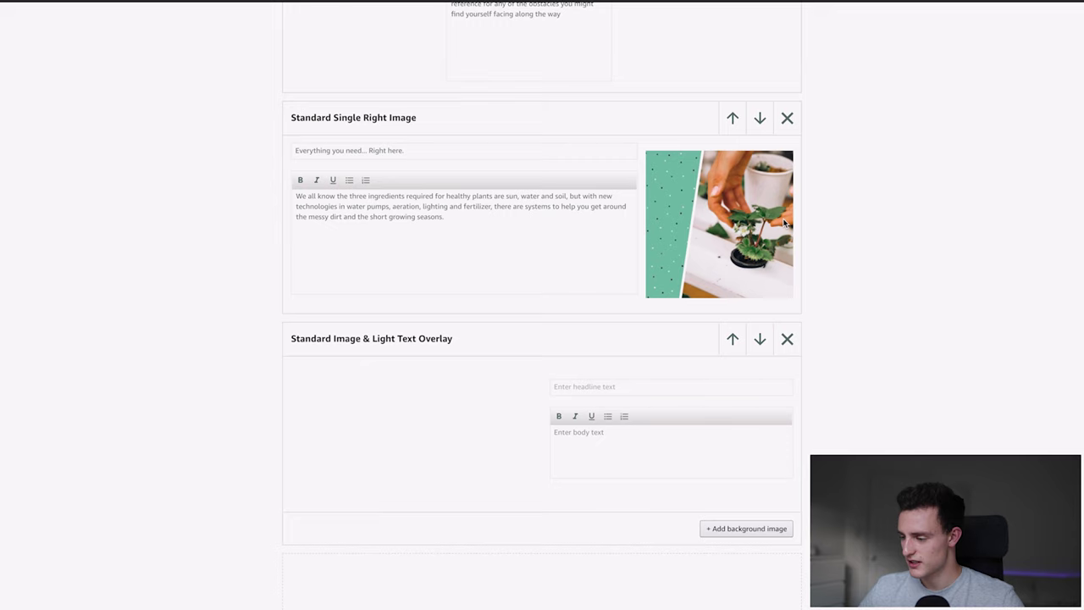
scroll(251, 206, "down", 3)
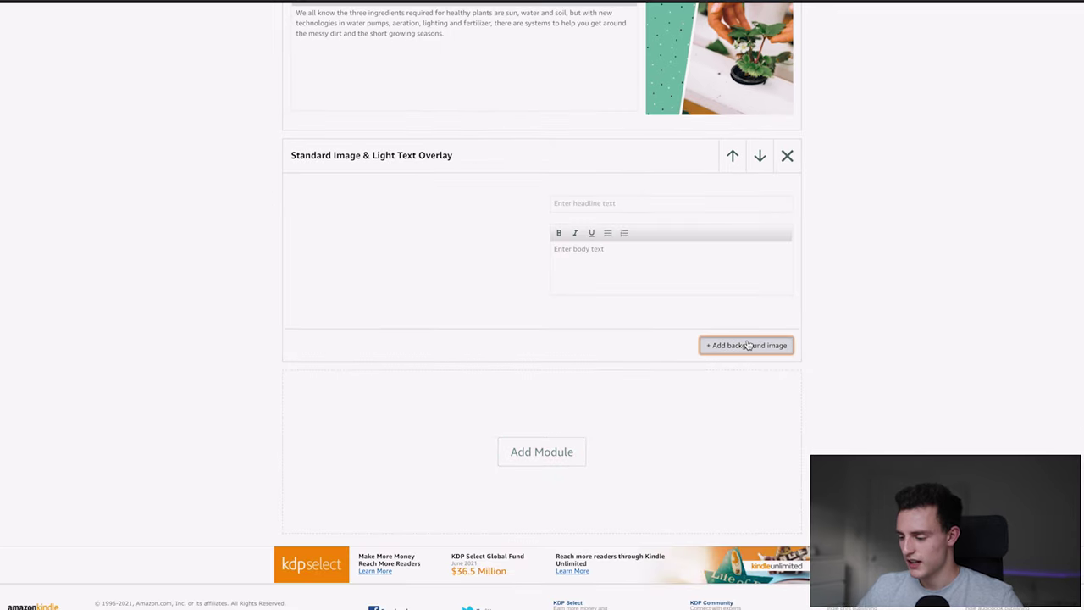
left_click(748, 345)
left_click(554, 297)
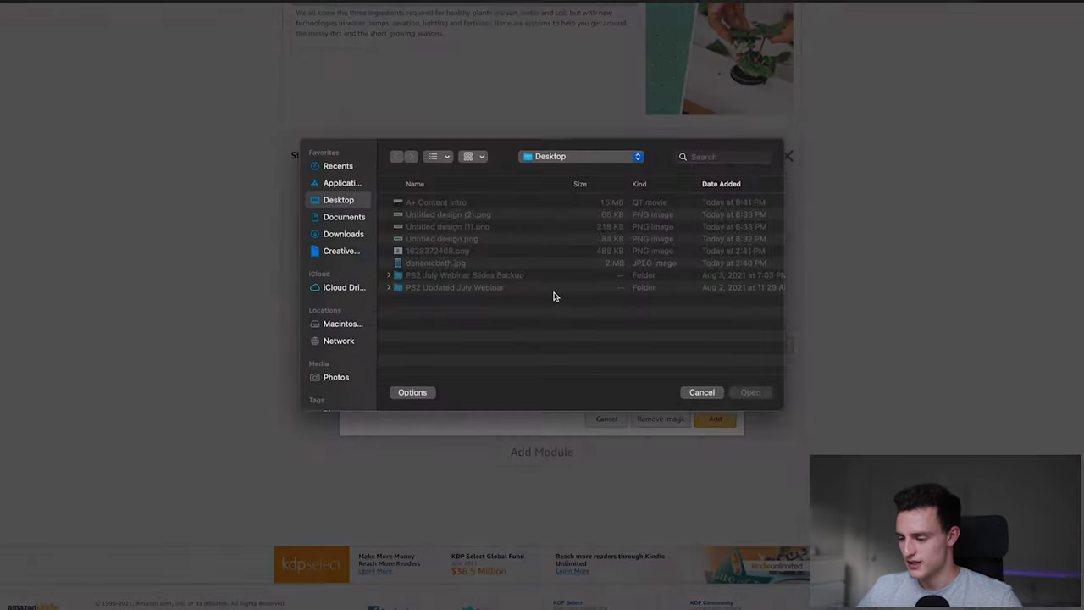
left_click(446, 228)
double_click(444, 229)
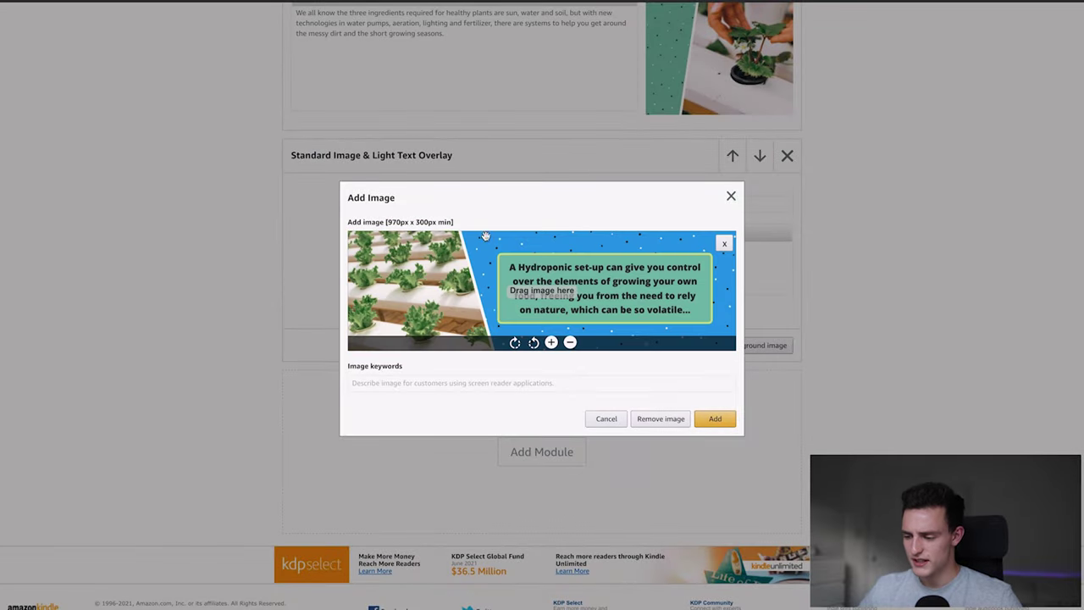
left_click(728, 424)
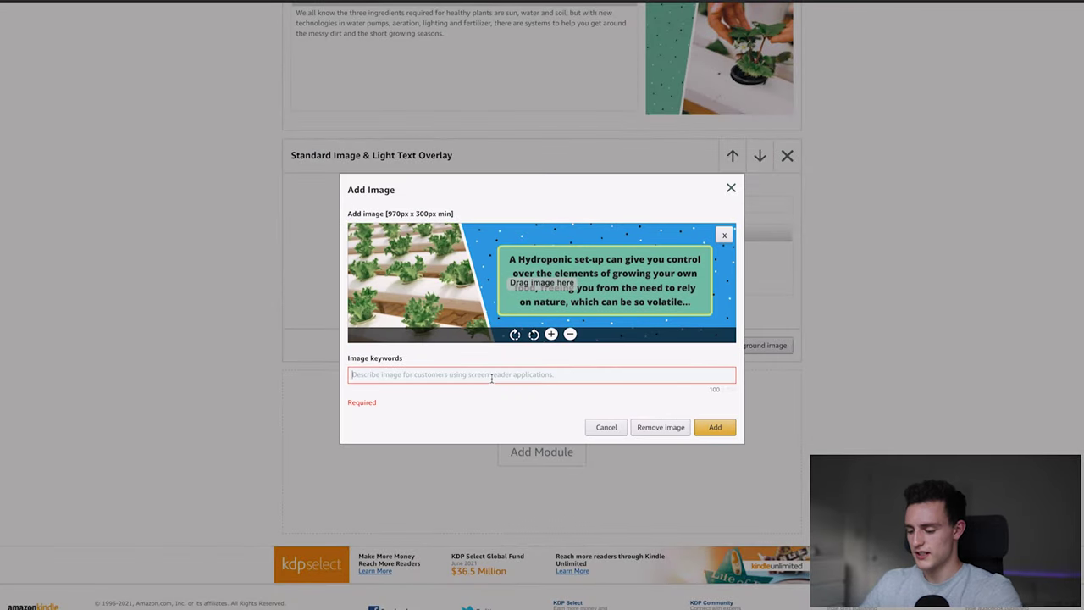
type("test")
left_click(715, 418)
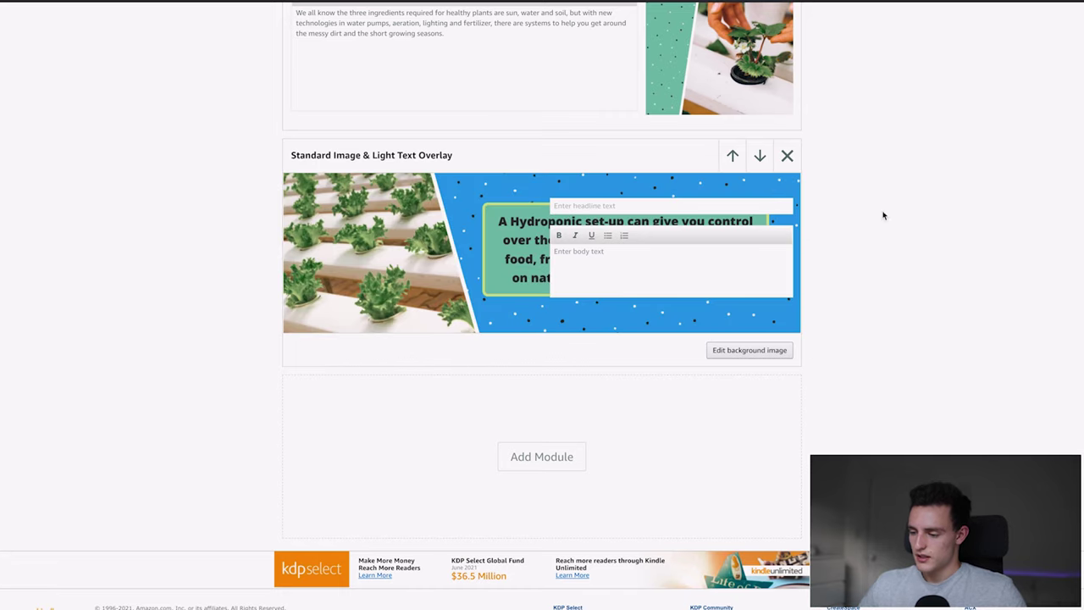
left_click(786, 158)
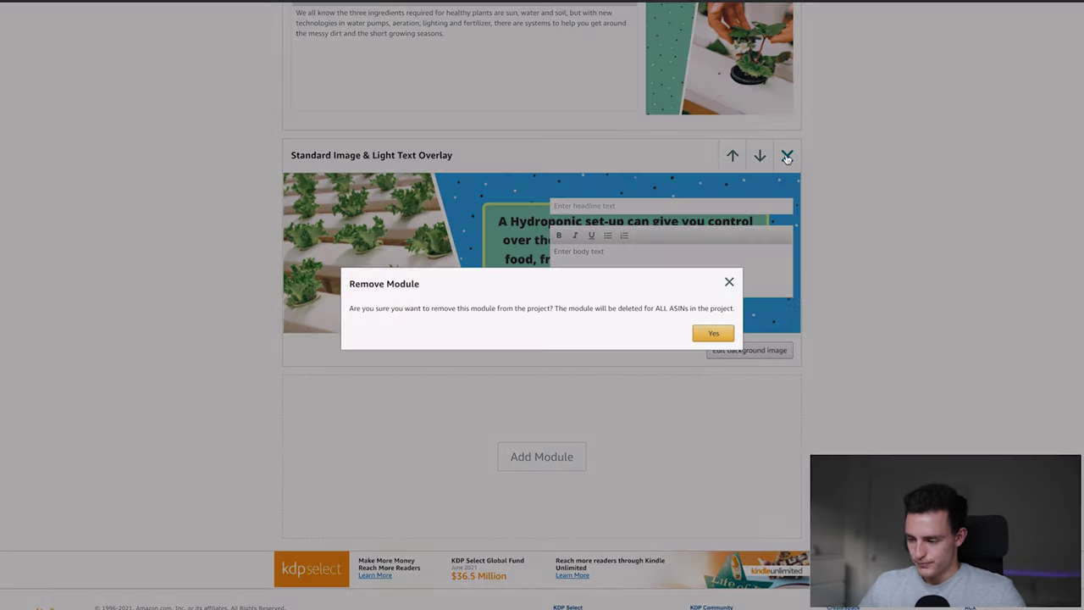
left_click(714, 333)
scroll(720, 339, "up", 10)
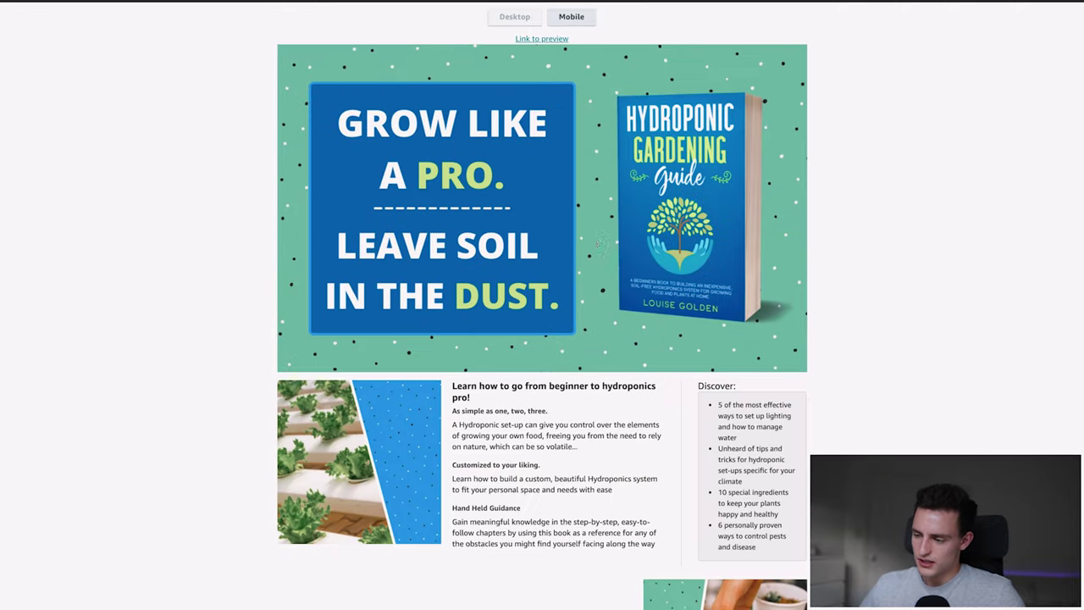
Step: Save the Hydroponics A+ content as a draft
scroll(525, 275, "down", 15)
scroll(525, 274, "up", 15)
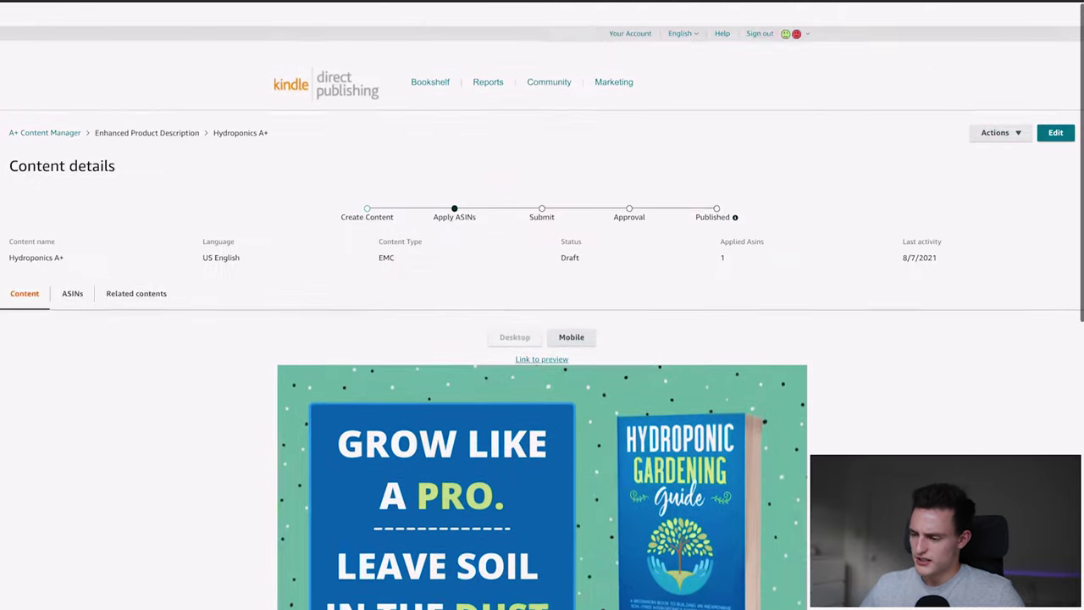
scroll(525, 274, "down", 1)
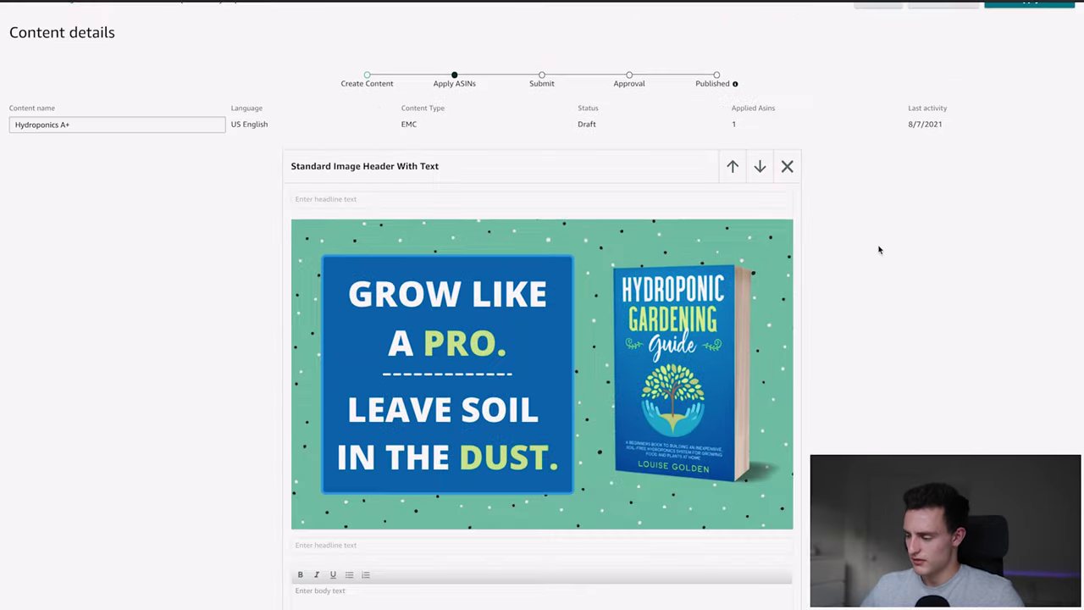
scroll(878, 246, "up", 3)
left_click(941, 110)
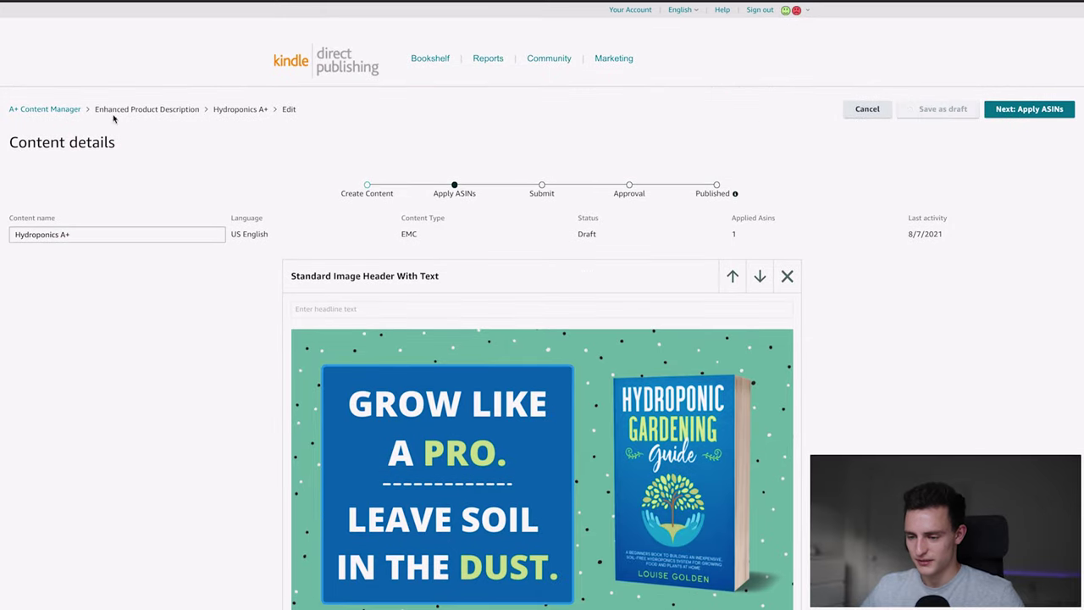
Step: Open Hydroponics A+, view its Desktop layout preview, and open the preview link in a new page
left_click(51, 302)
scroll(595, 425, "down", 3)
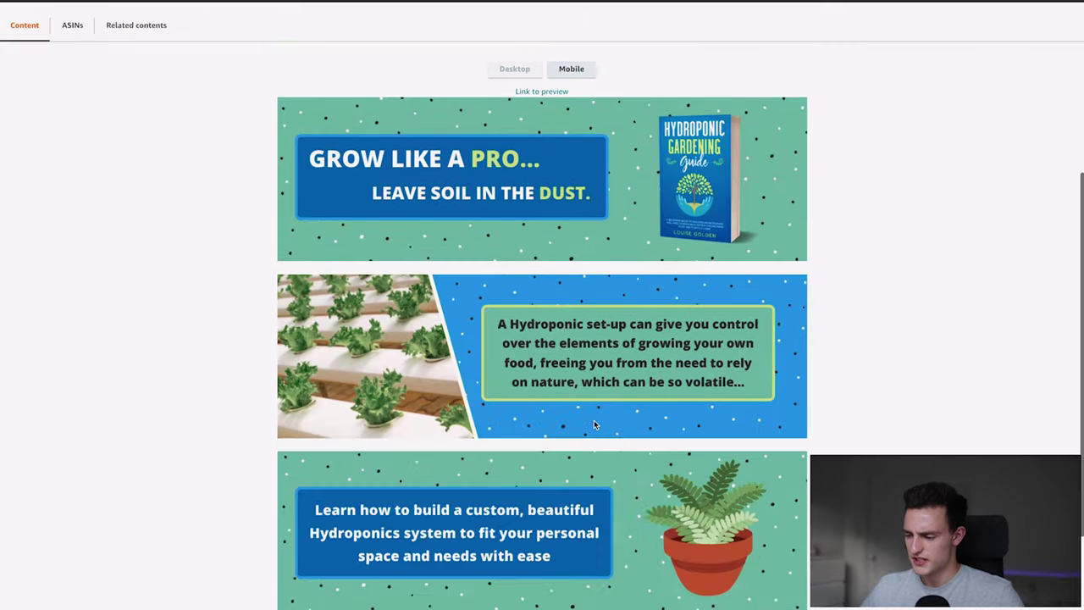
scroll(450, 438, "up", 2)
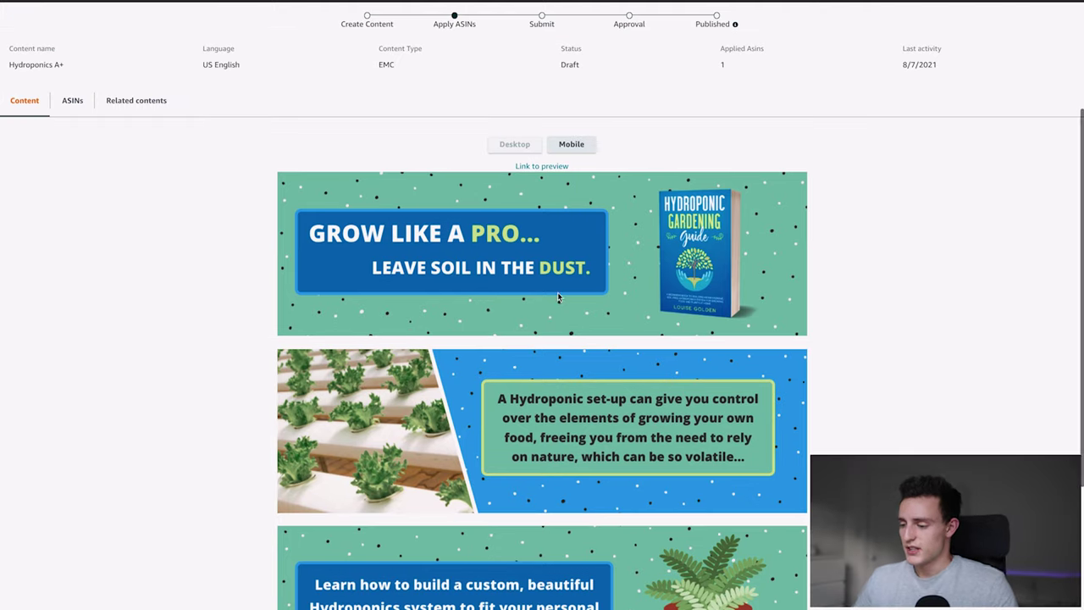
left_click(513, 143)
scroll(561, 321, "down", 1)
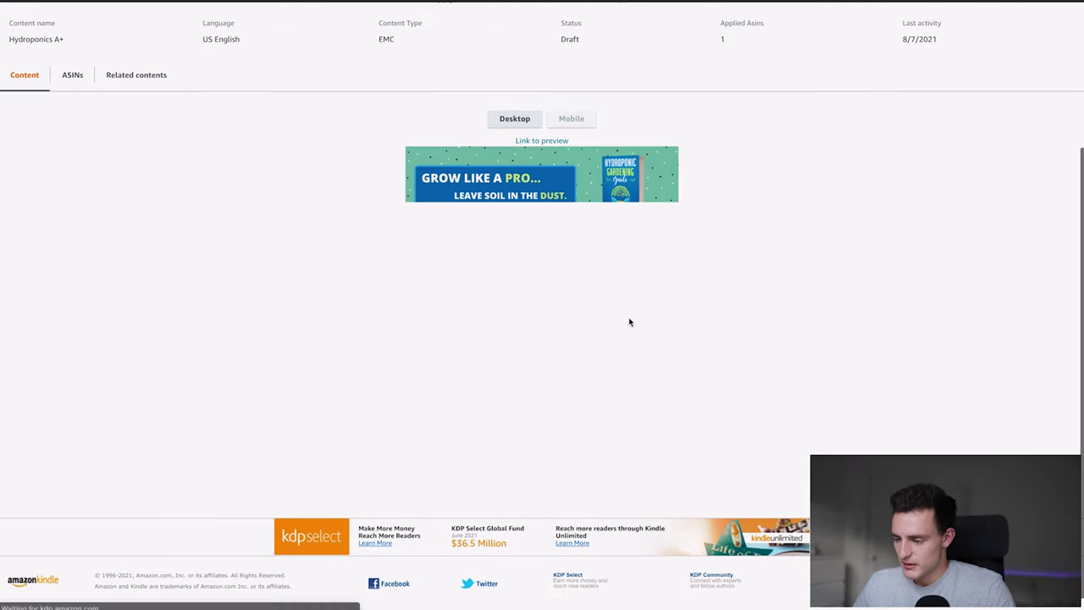
scroll(595, 271, "up", 1)
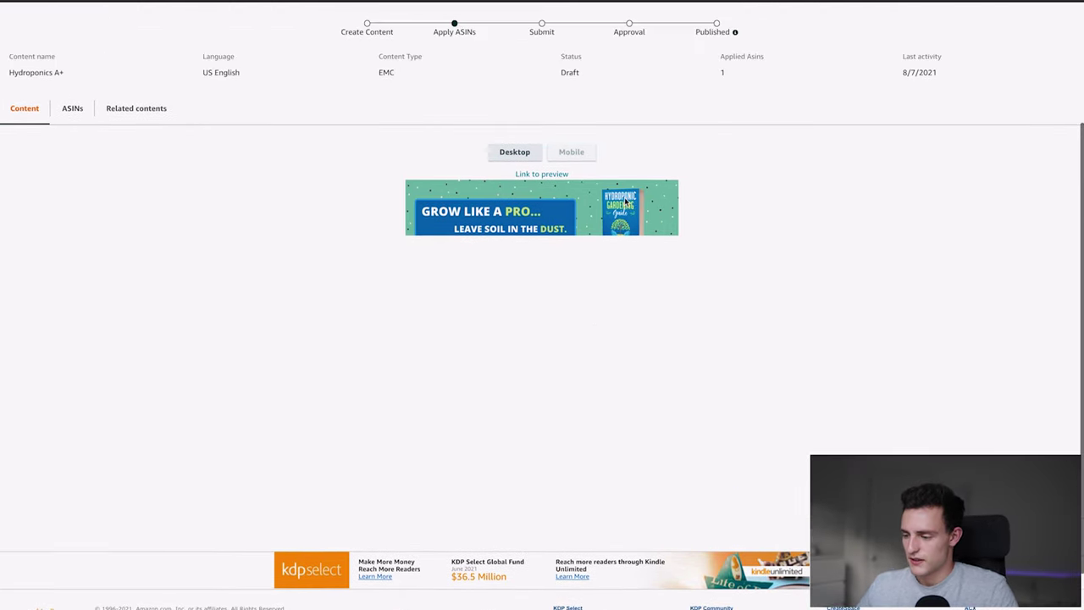
scroll(624, 198, "down", 1)
left_click(556, 123)
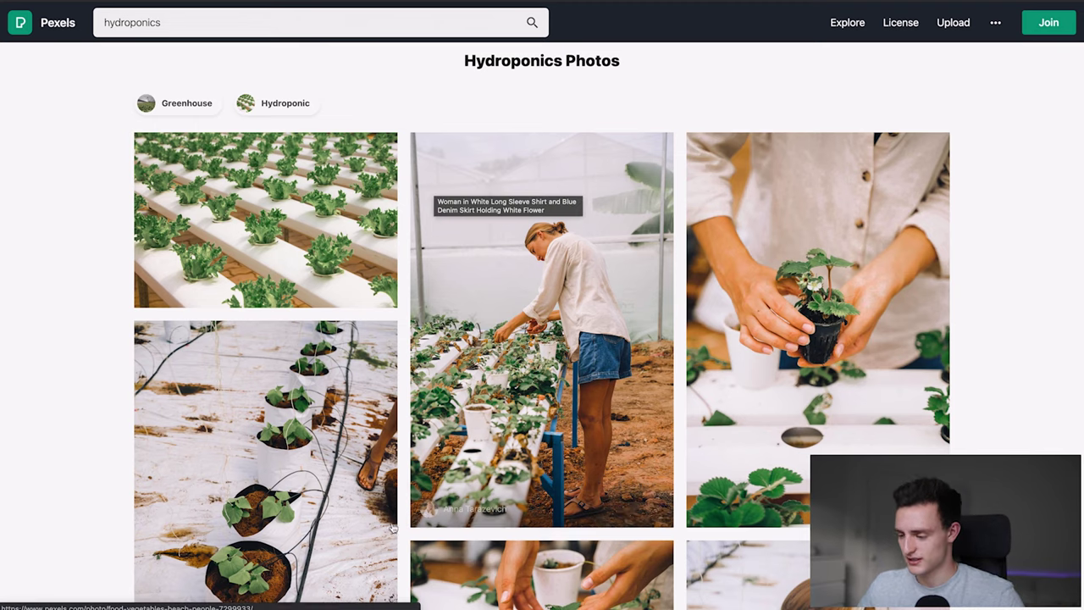
Step: Browse the Pexels hydroponics photo results, then cycle tabs back to the KDP content details
scroll(527, 604, "down", 10)
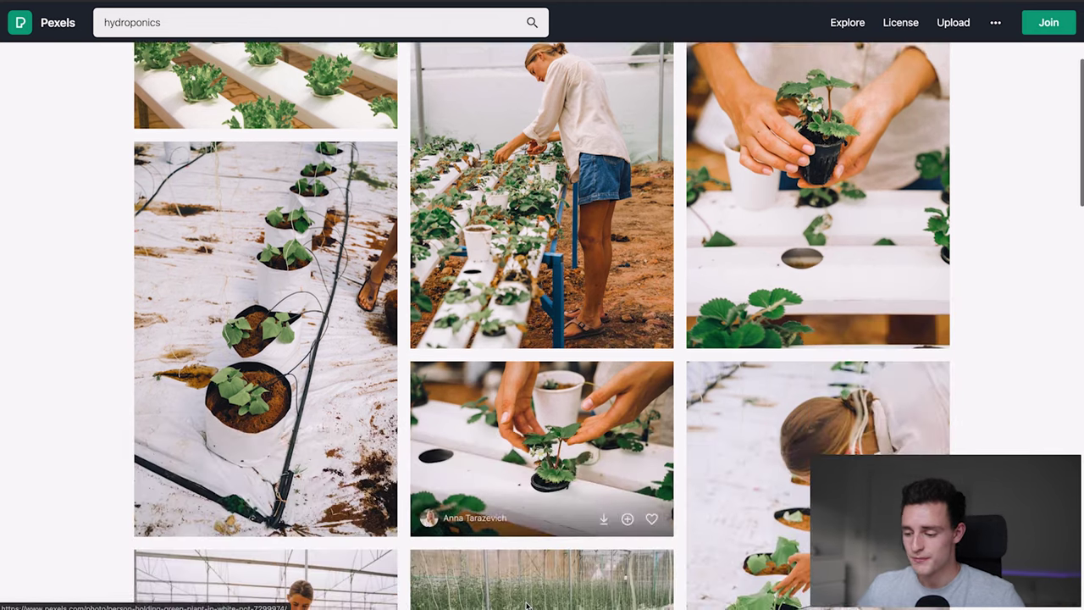
scroll(526, 604, "up", 10)
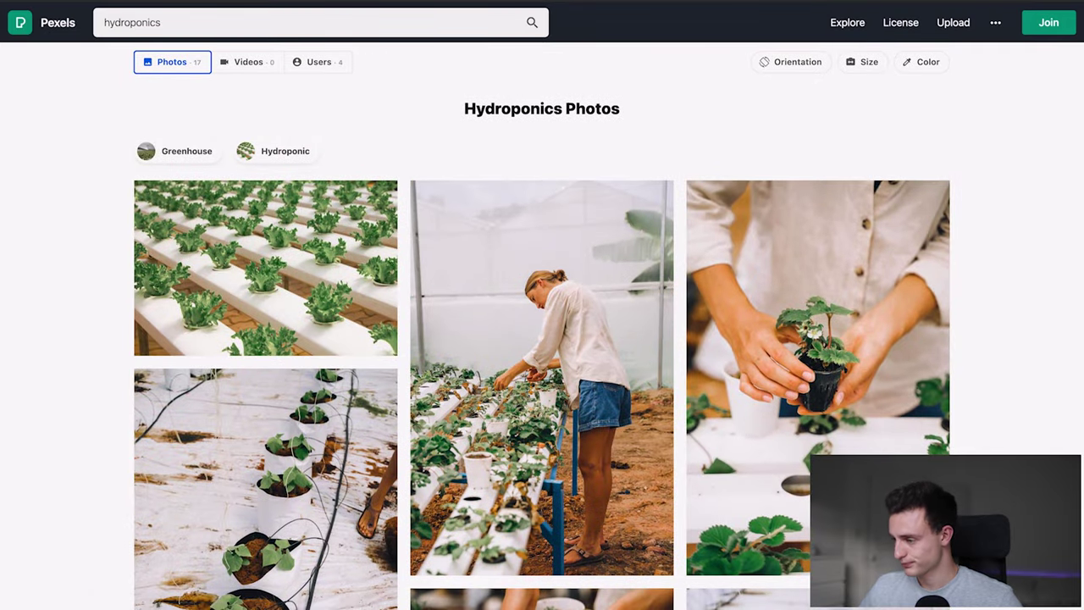
key("ctrl+Tab")
scroll(518, 313, "down", 10)
scroll(518, 313, "up", 15)
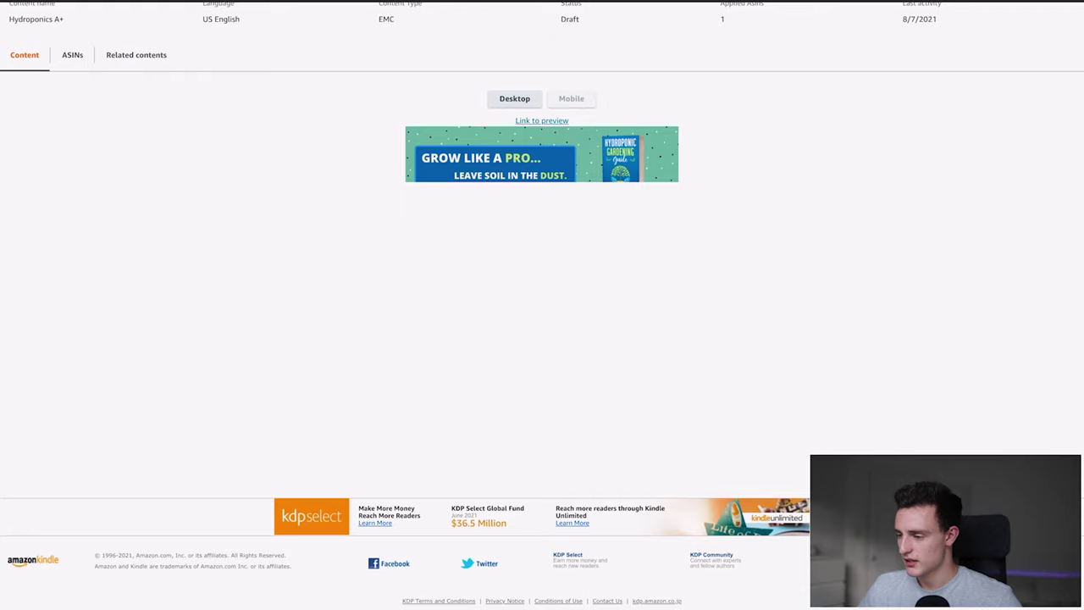
scroll(610, 404, "up", 3)
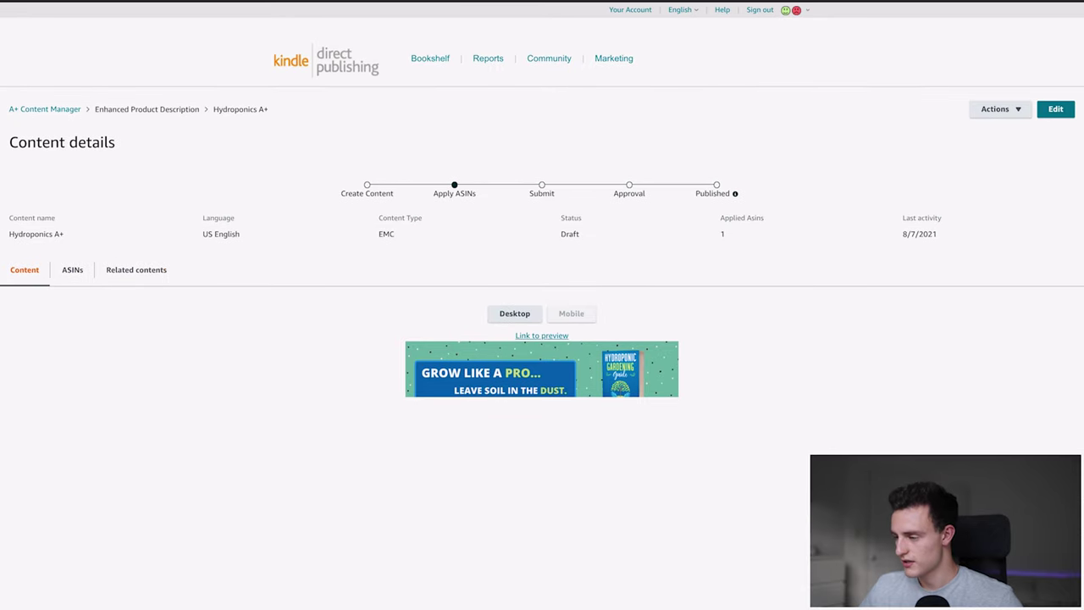
Step: Reopen Hydroponics A+ for editing, pass through Apply ASINs, and reach the Review & submit page
left_click(1054, 110)
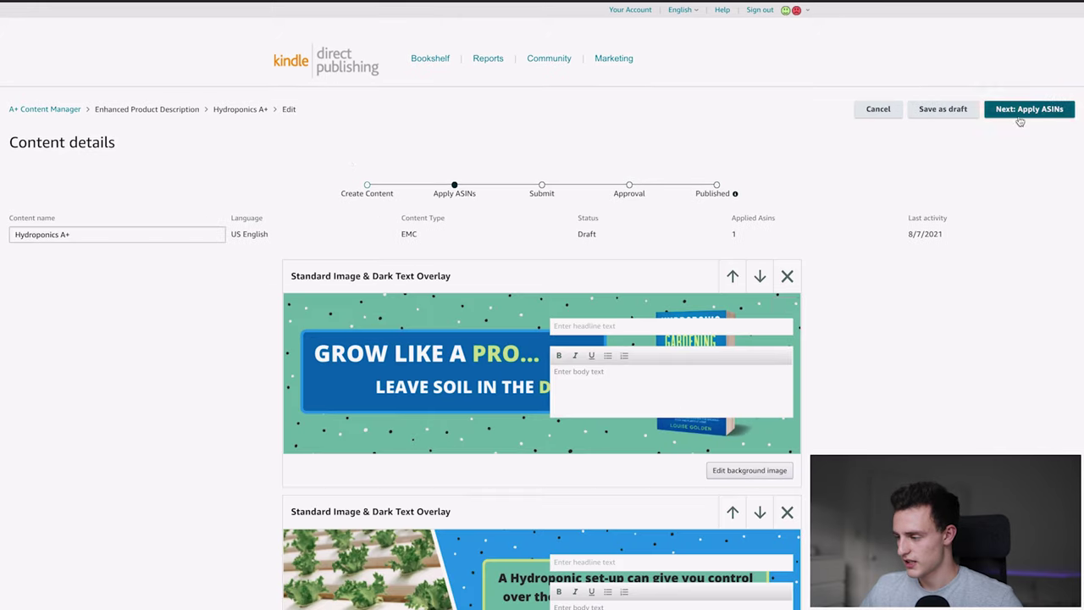
scroll(665, 383, "down", 5)
scroll(666, 380, "up", 5)
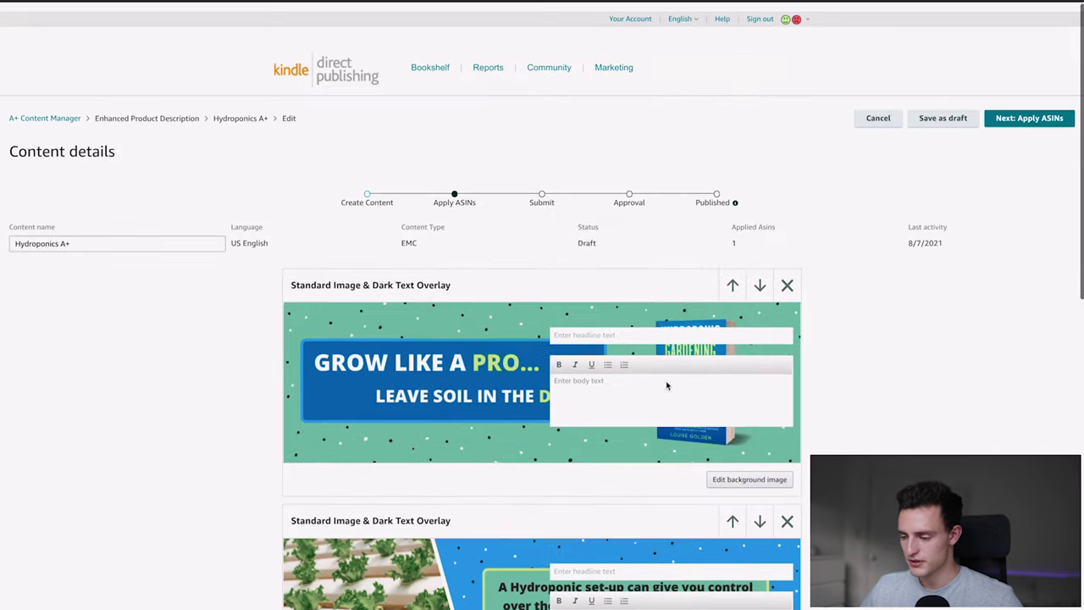
scroll(666, 386, "down", 1)
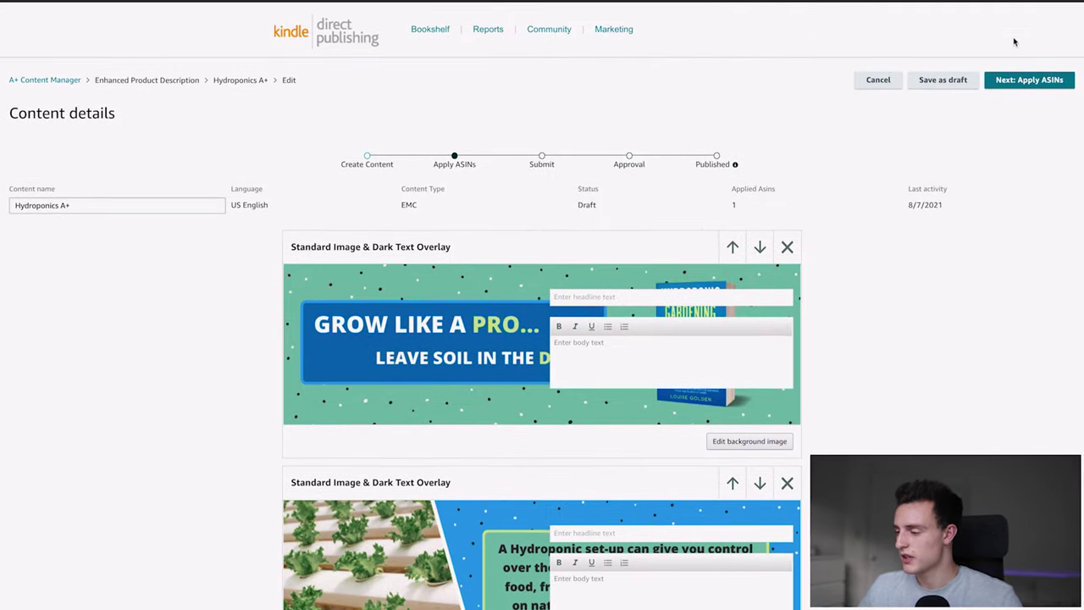
left_click(1016, 82)
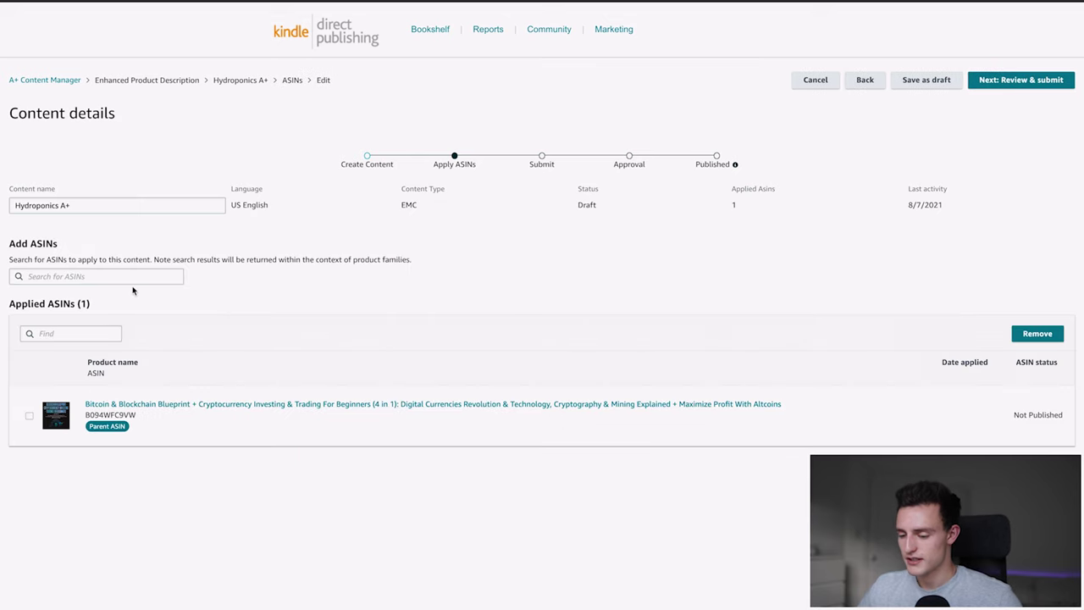
left_click(89, 274)
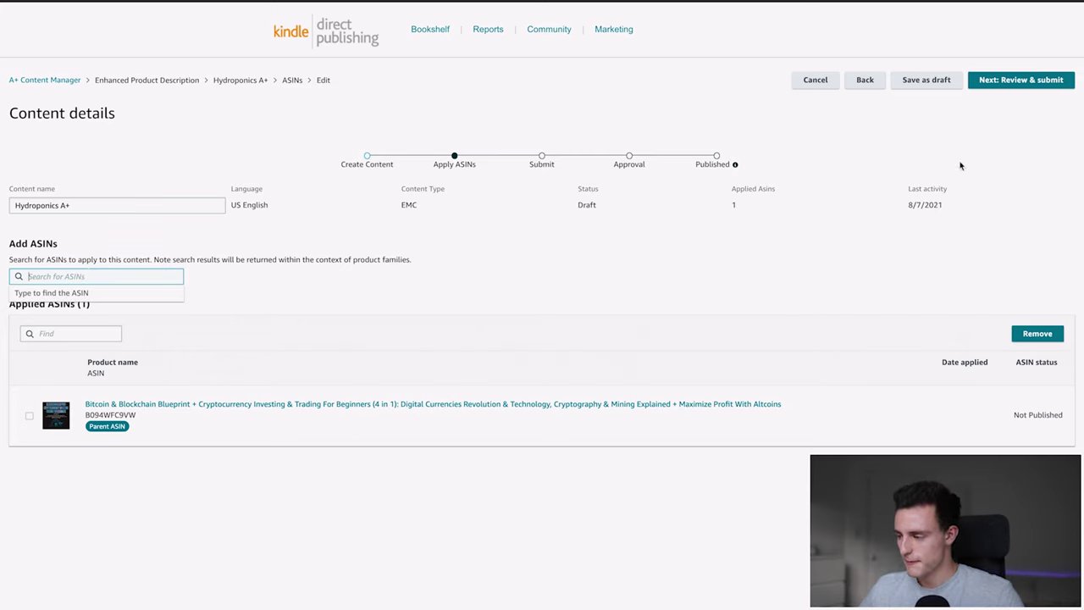
left_click(1012, 80)
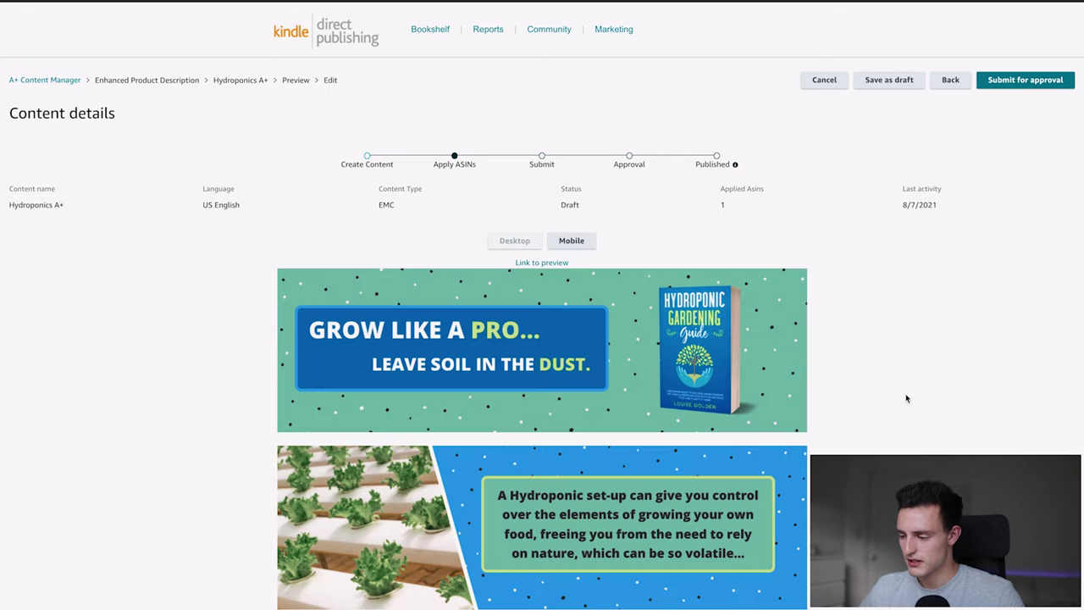
scroll(906, 398, "down", 4)
scroll(691, 328, "up", 5)
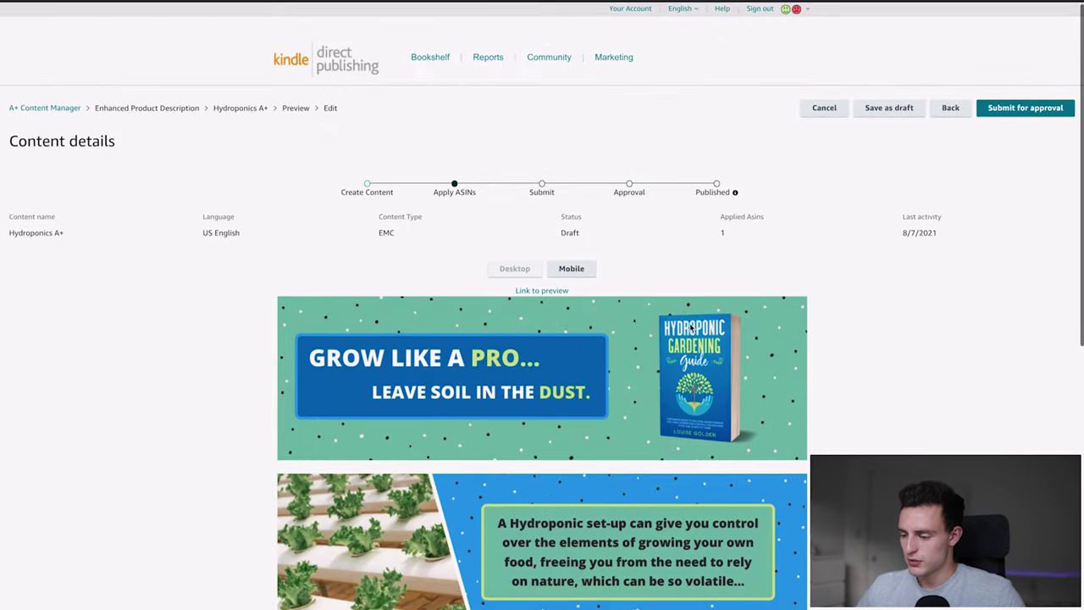
scroll(690, 328, "down", 2)
scroll(799, 251, "up", 2)
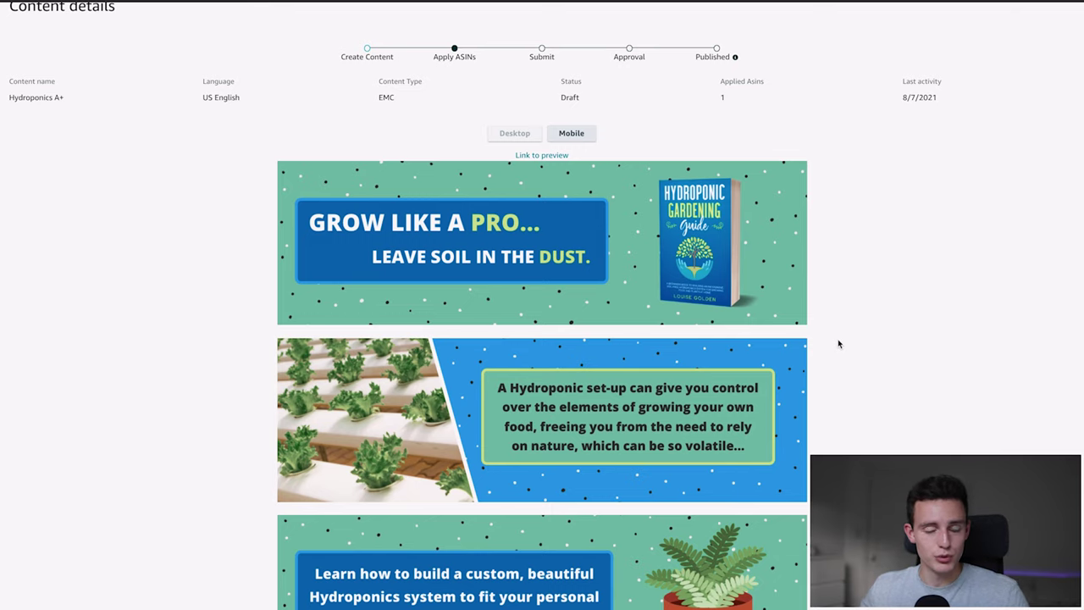
scroll(905, 298, "down", 3)
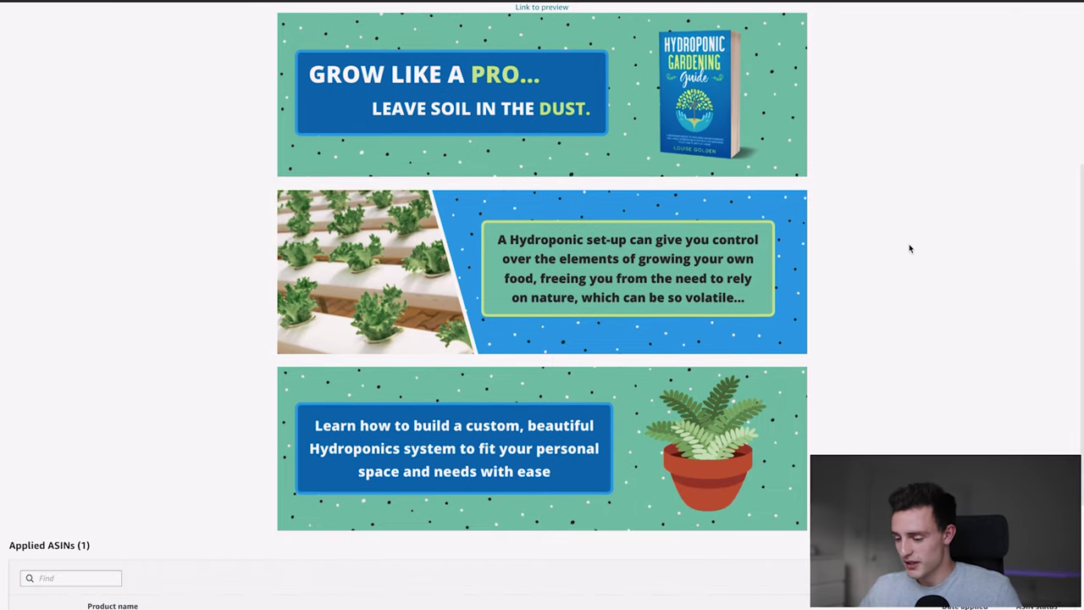
scroll(909, 245, "up", 1)
scroll(909, 248, "up", 5)
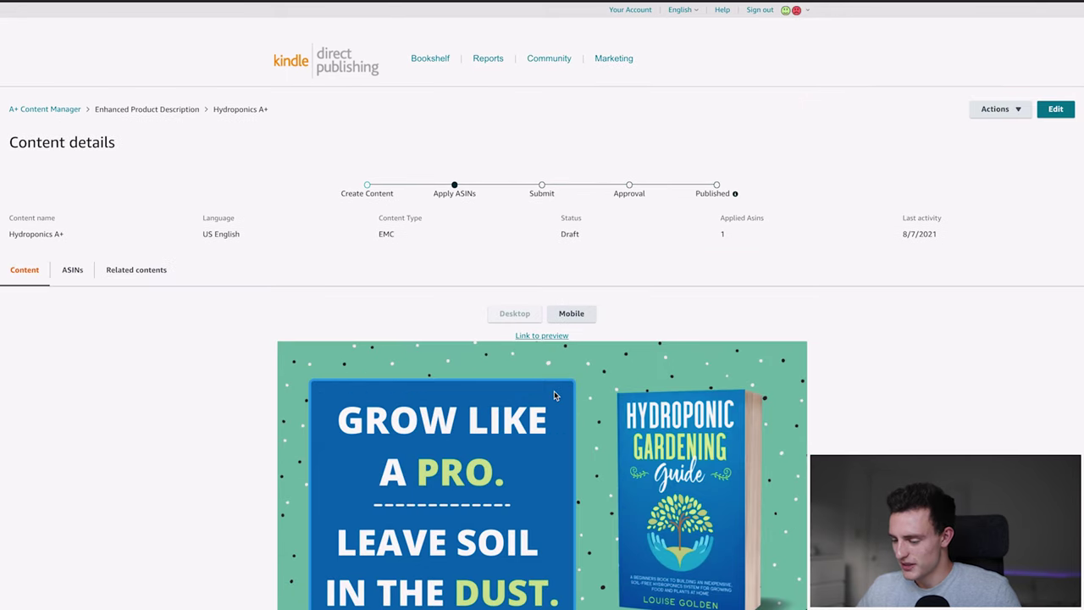
scroll(554, 395, "down", 7)
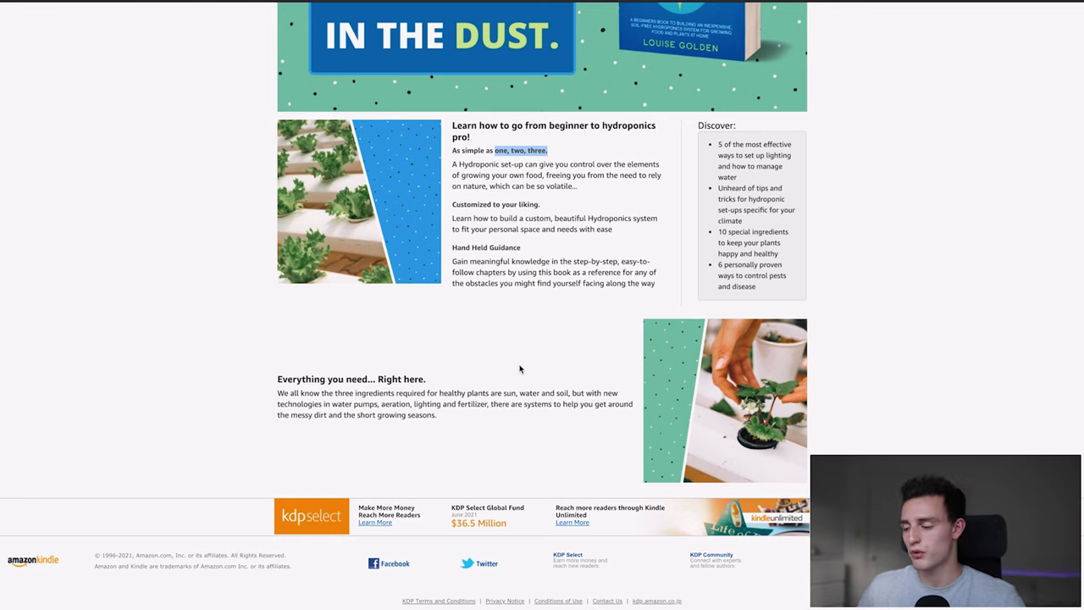
scroll(519, 368, "up", 5)
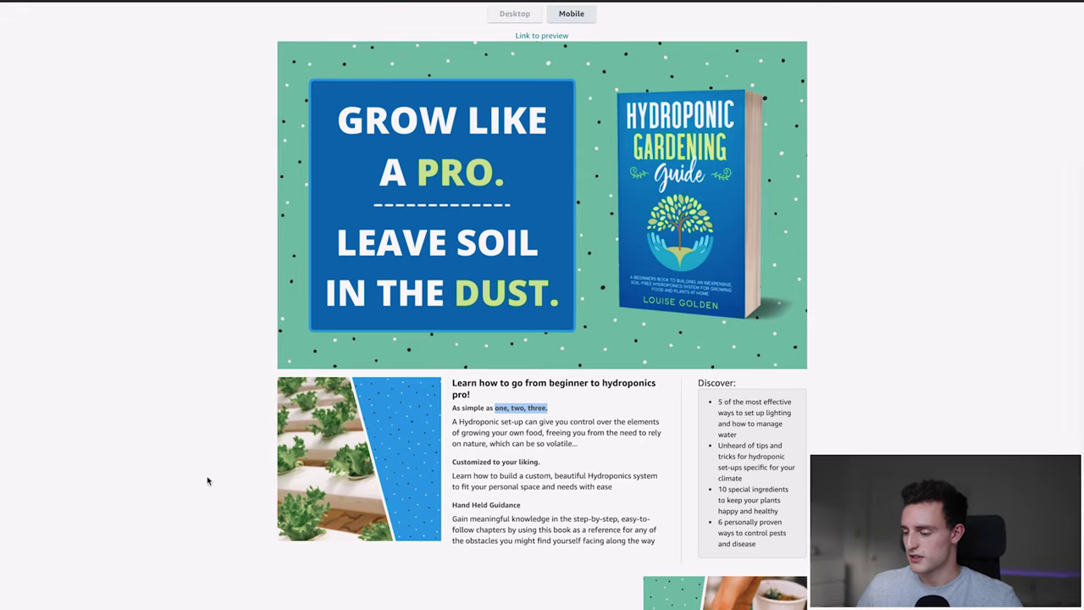
scroll(417, 438, "down", 5)
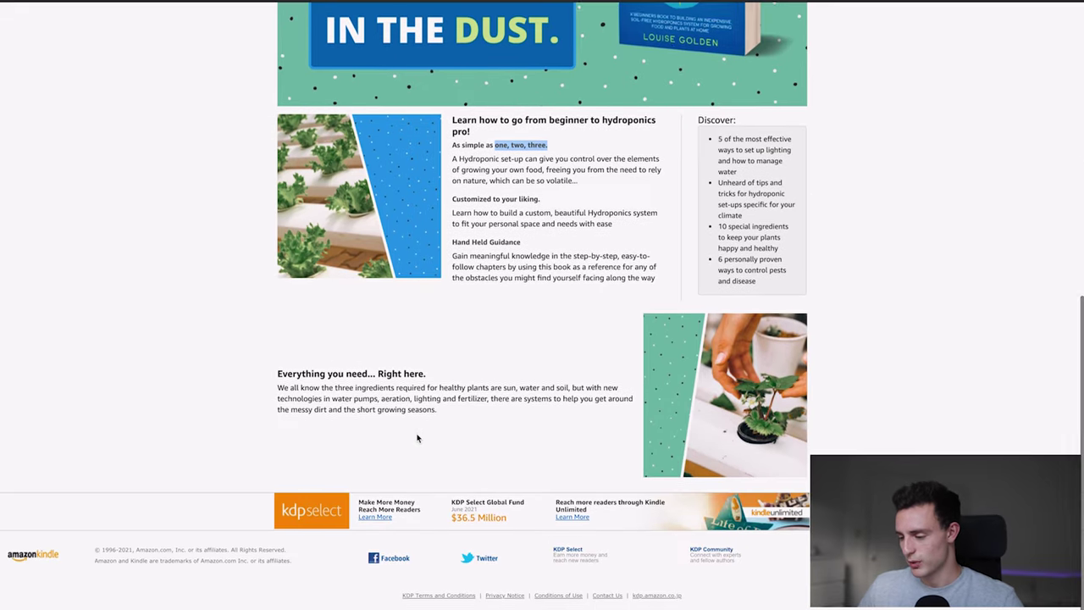
scroll(417, 438, "up", 1)
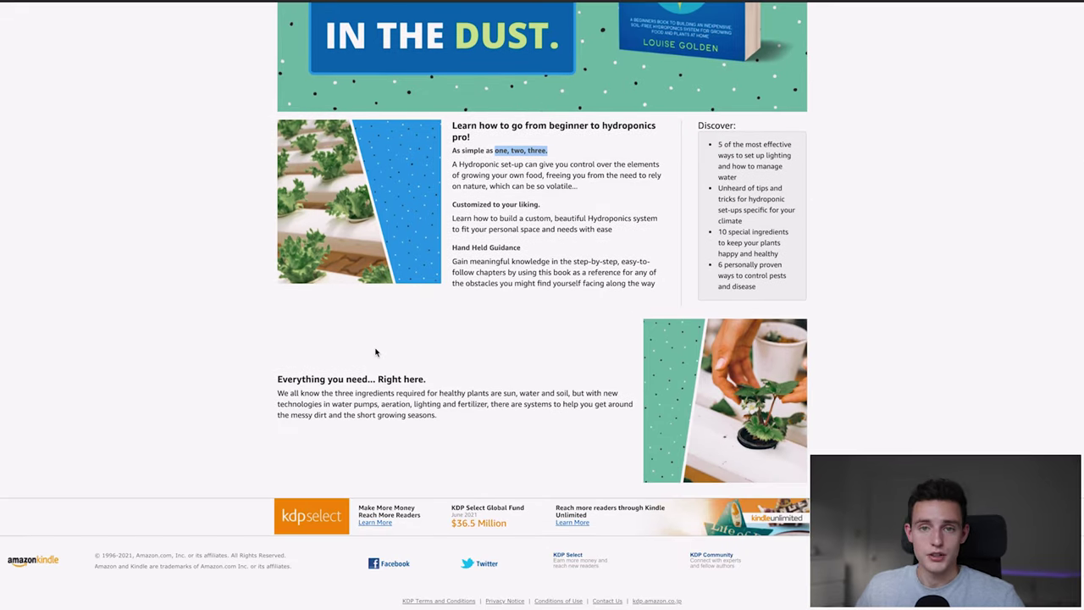